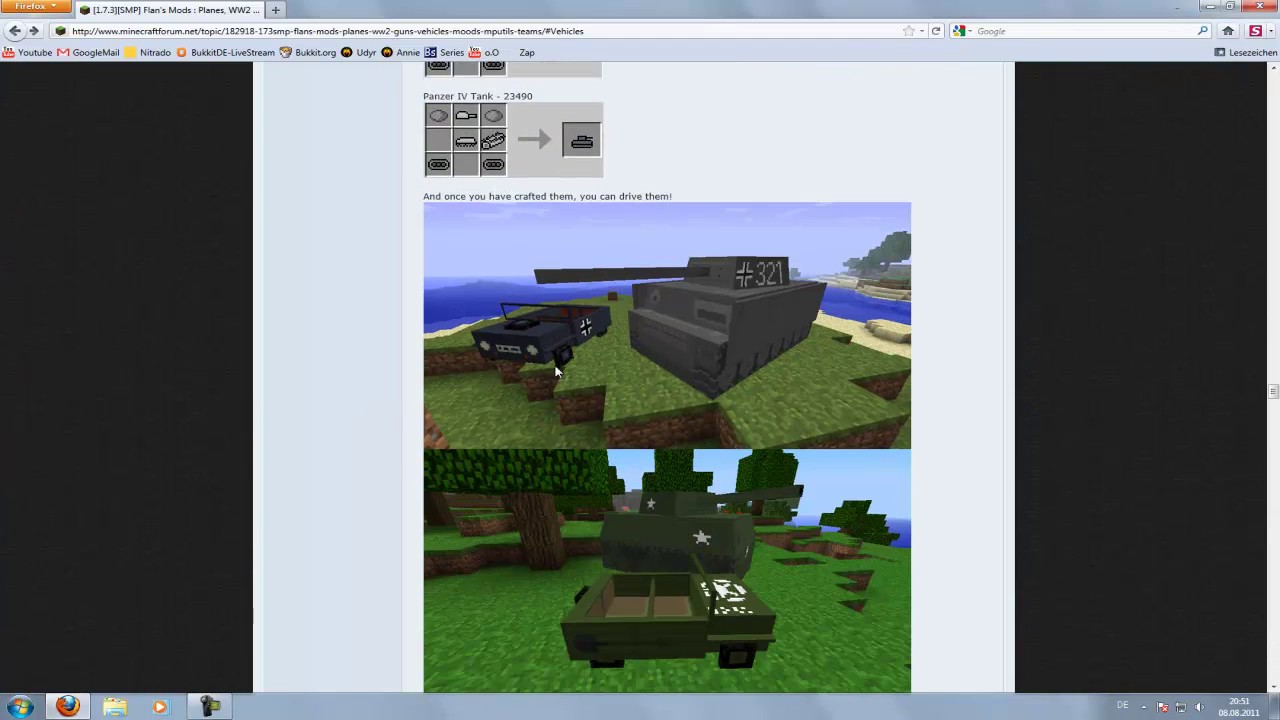
Review the default vehicle controls and the installation section on the Flan's Mods forum page, and put the browser away
scroll(558, 372, "down", 2)
scroll(501, 454, "down", 4)
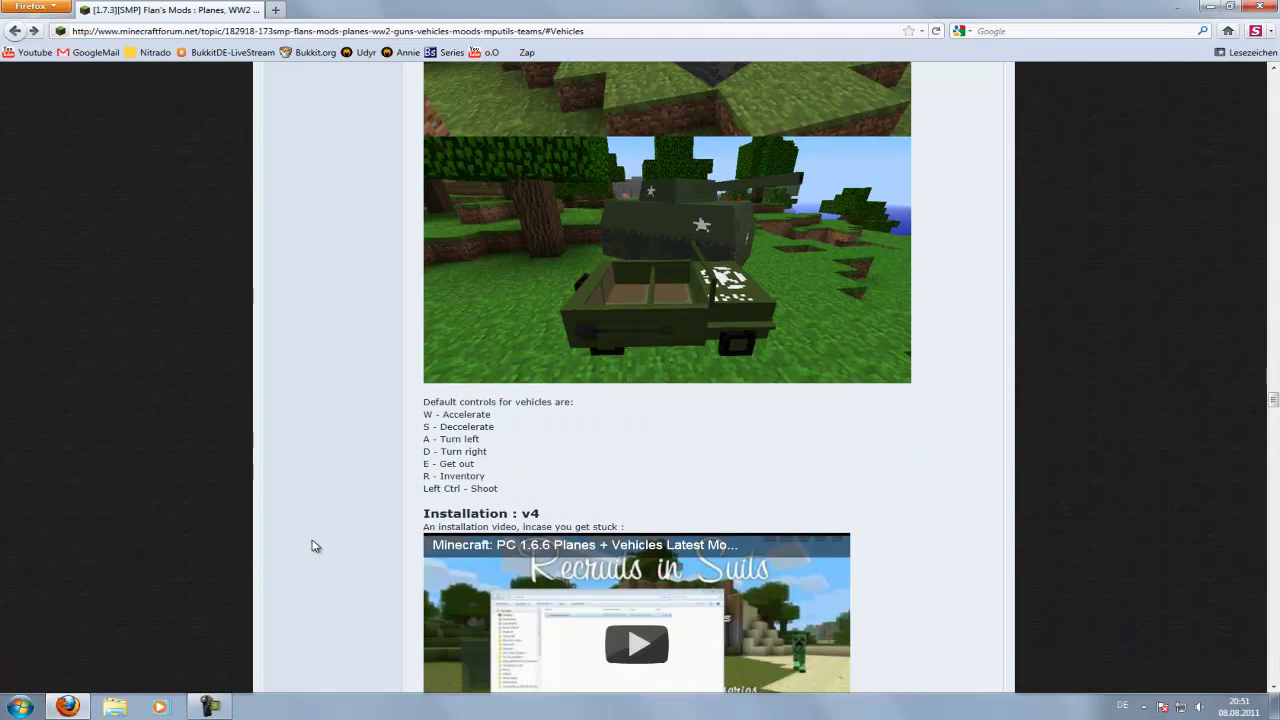
left_click_drag(424, 414, 509, 491)
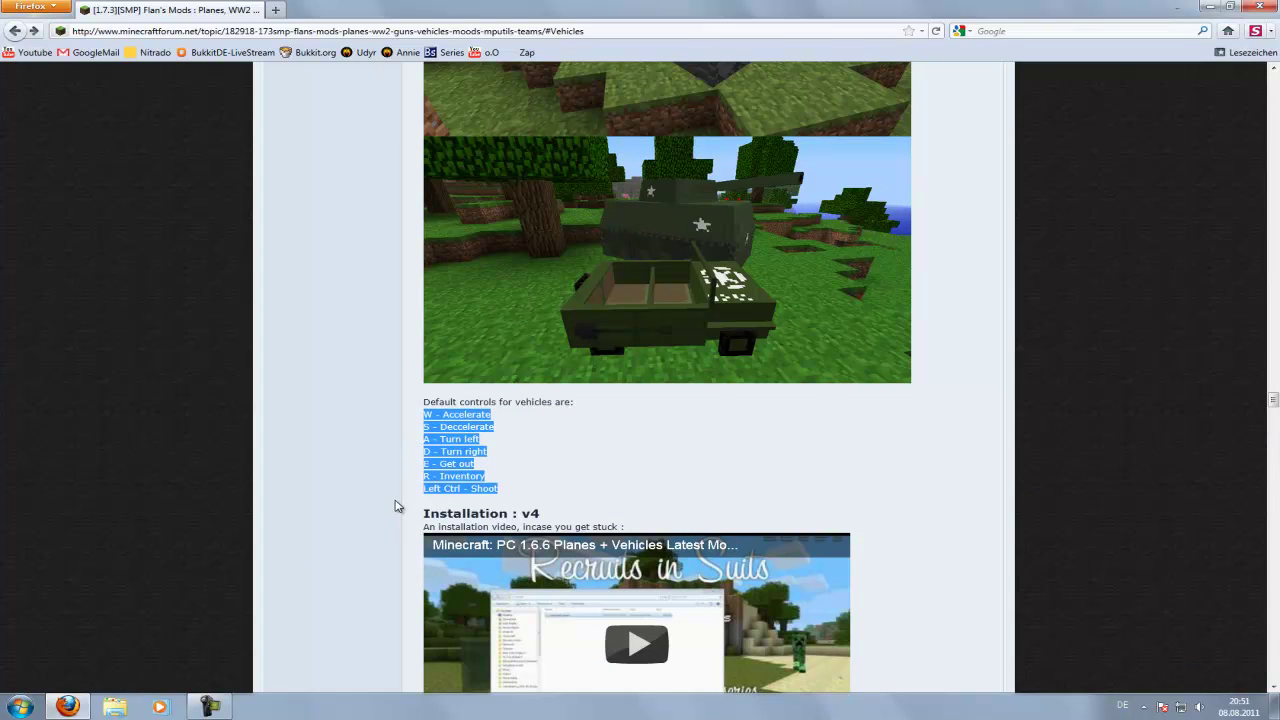
scroll(600, 443, "down", 3)
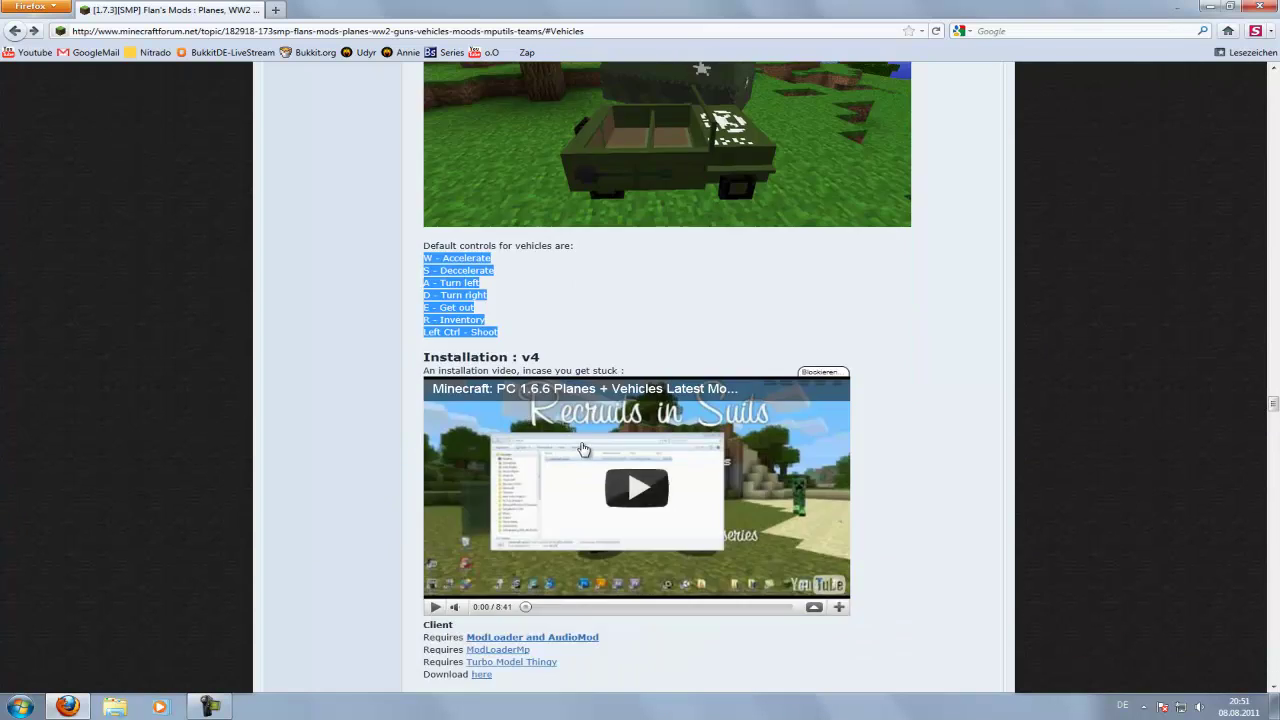
scroll(520, 452, "down", 2)
scroll(363, 454, "up", 15)
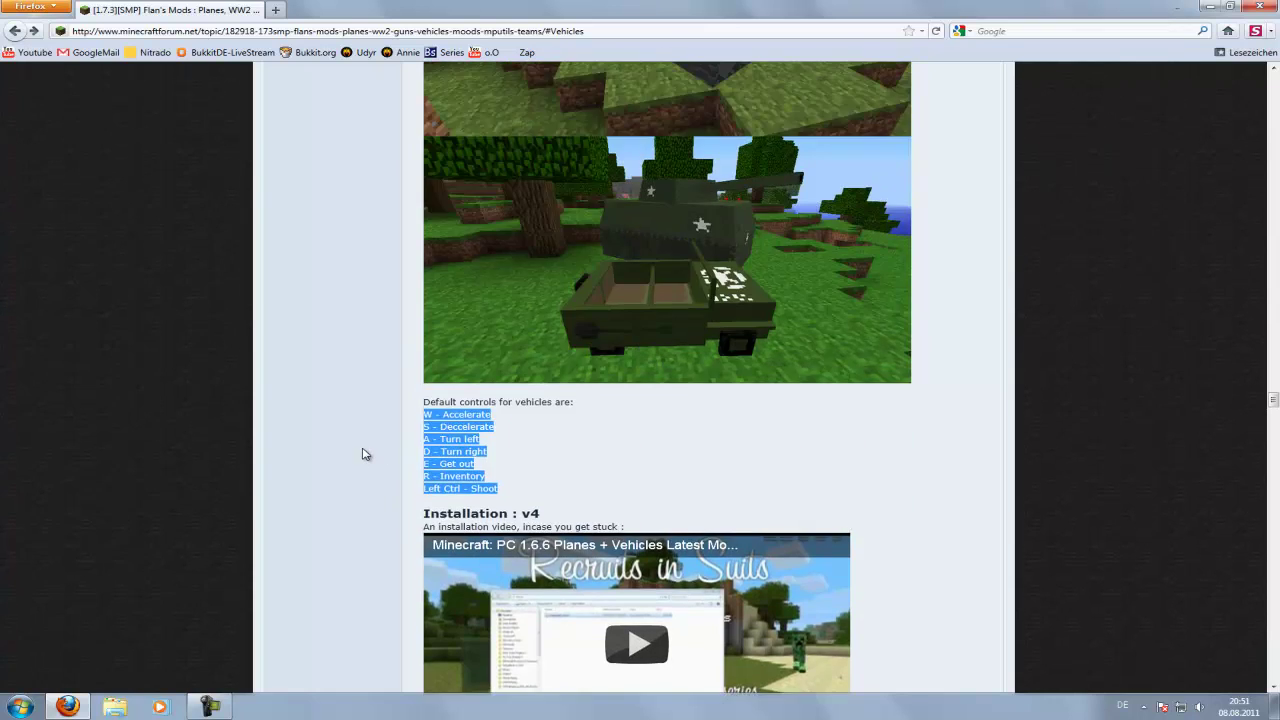
left_click(1208, 6)
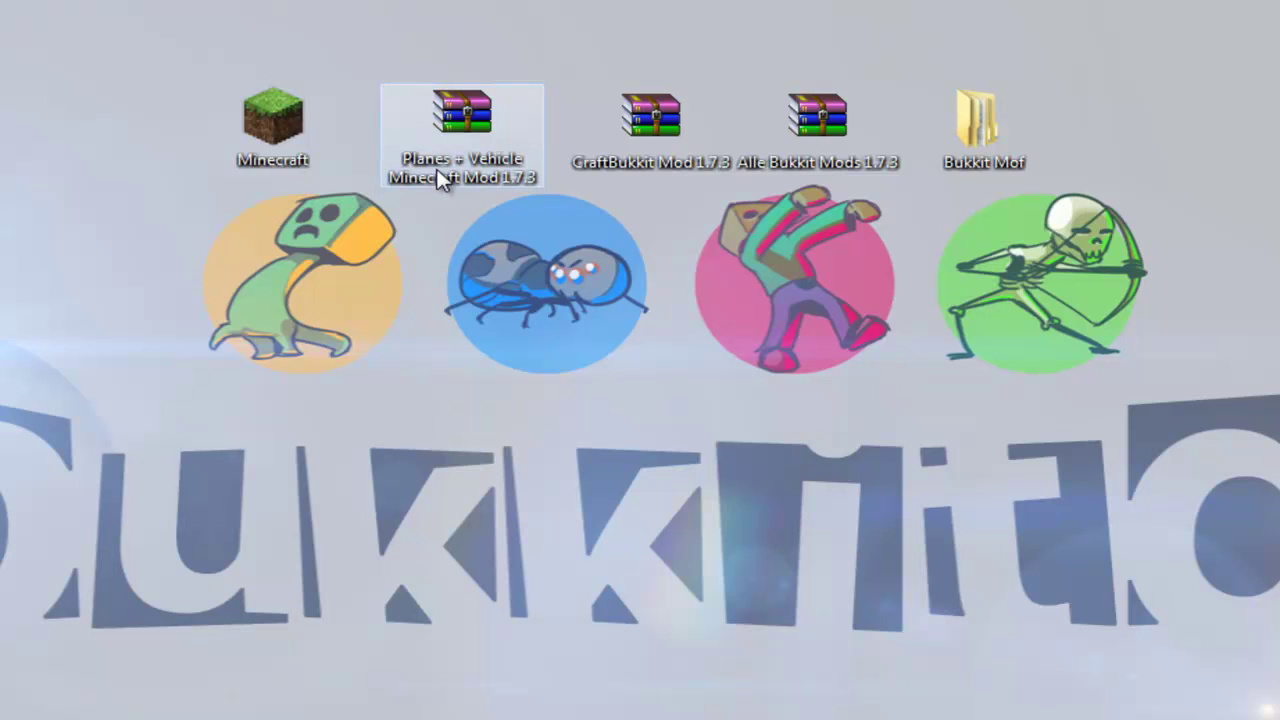
Delete readme.txt and the server folder from the Planes + Vehicle Minecraft Mod 1.7.3 archive and move its desktop icon back beside Minecraft
double_click(478, 135)
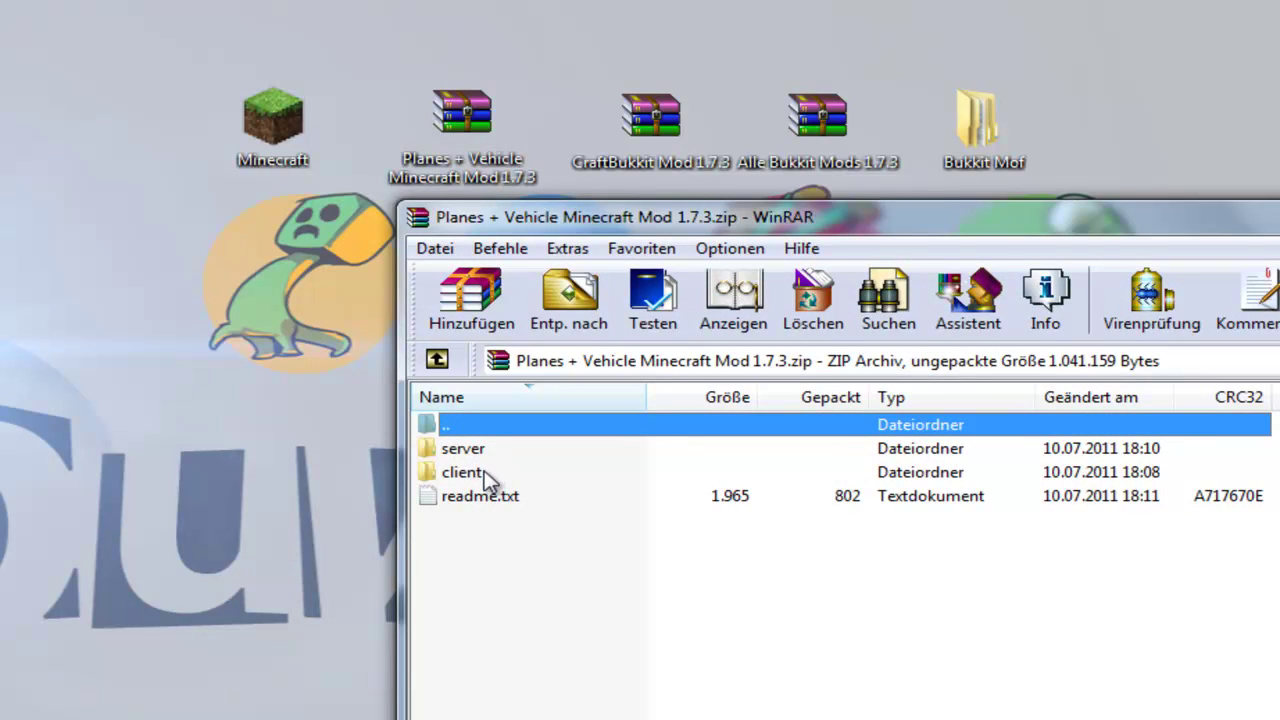
left_click(488, 478)
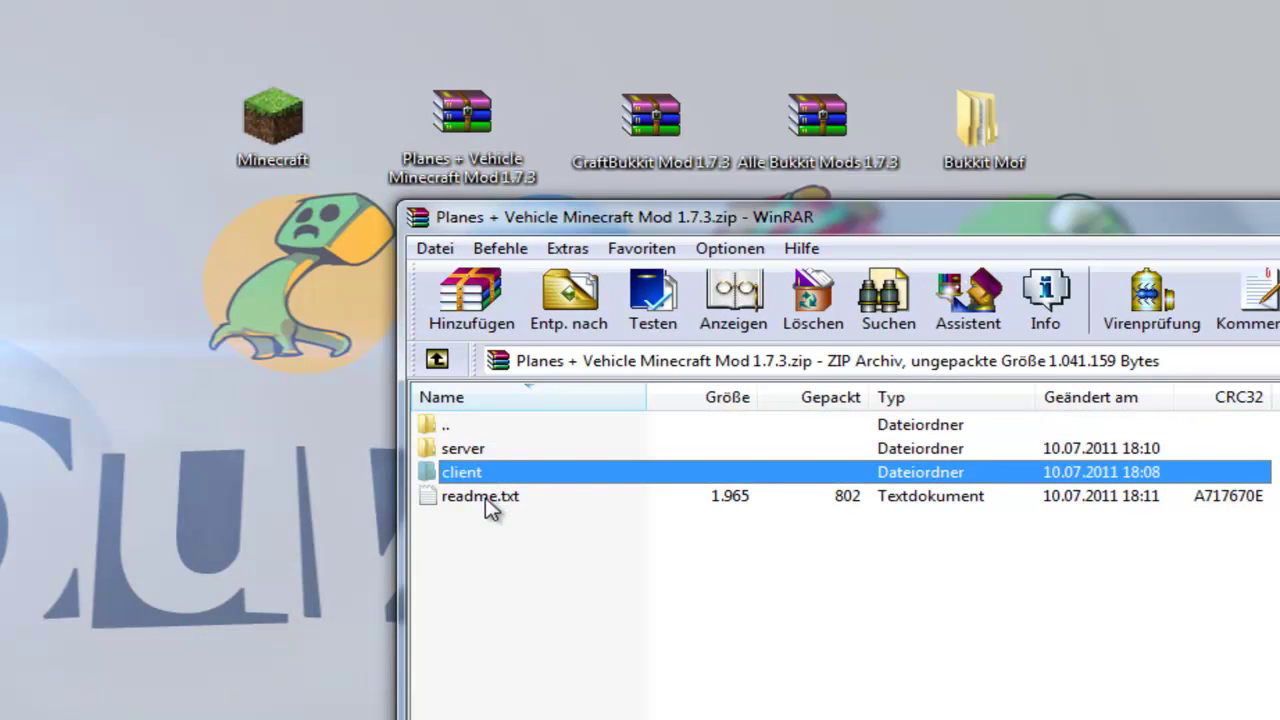
left_click(488, 505)
key("Delete")
key("Return")
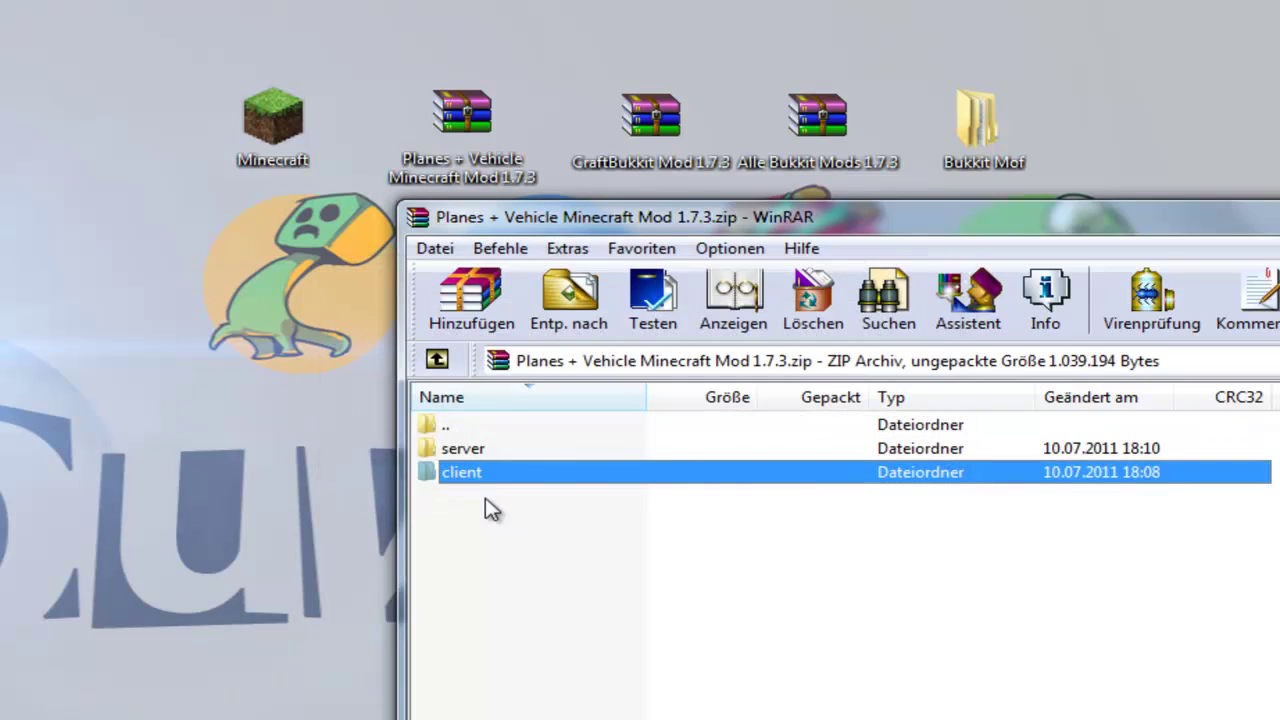
left_click(478, 450)
key("Delete")
key("Return")
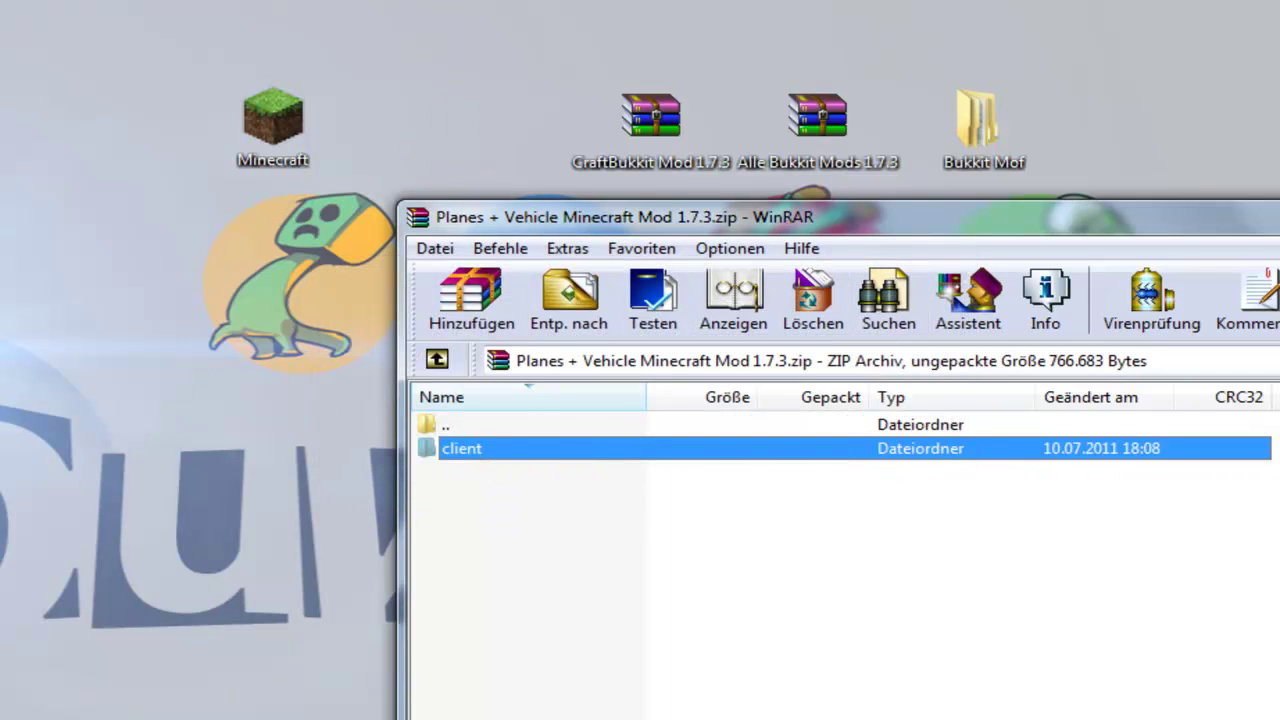
left_click_drag(700, 10, 470, 134)
Examine the archive's client folder, including the class files in jar and the vehicles and planes configuration files, and close the archive
double_click(462, 448)
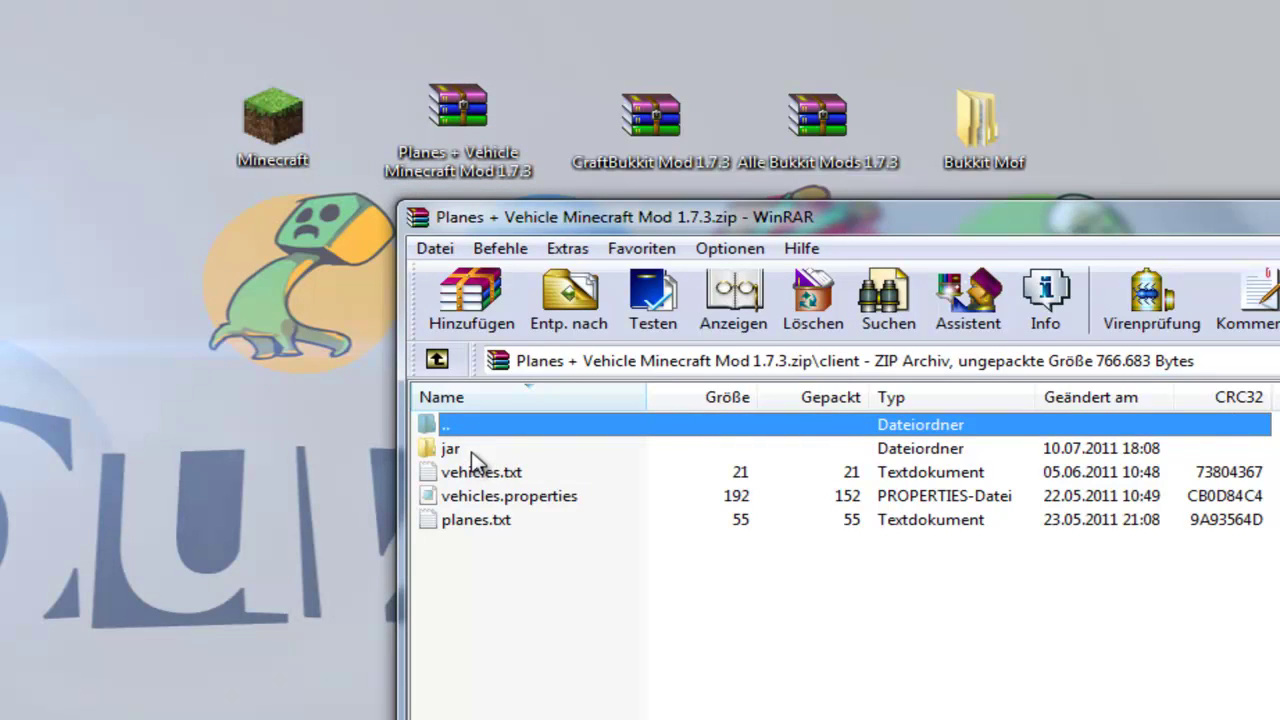
double_click(474, 452)
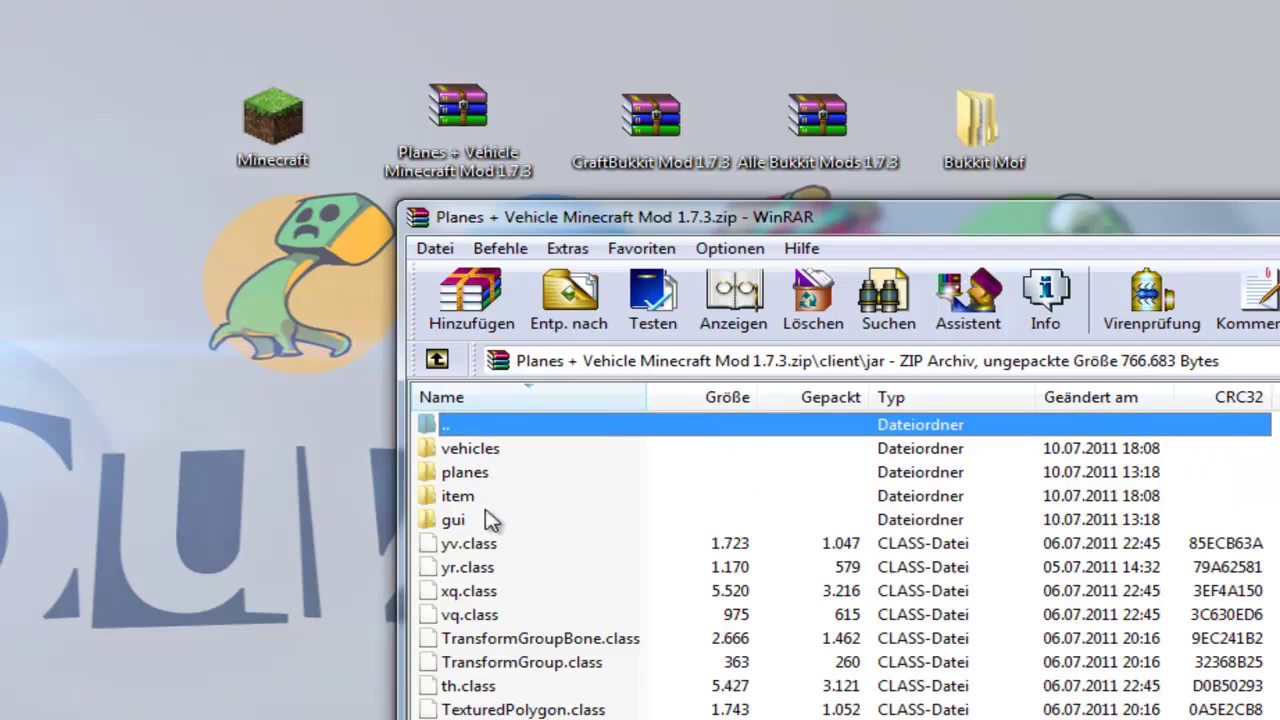
scroll(491, 518, "down", 3)
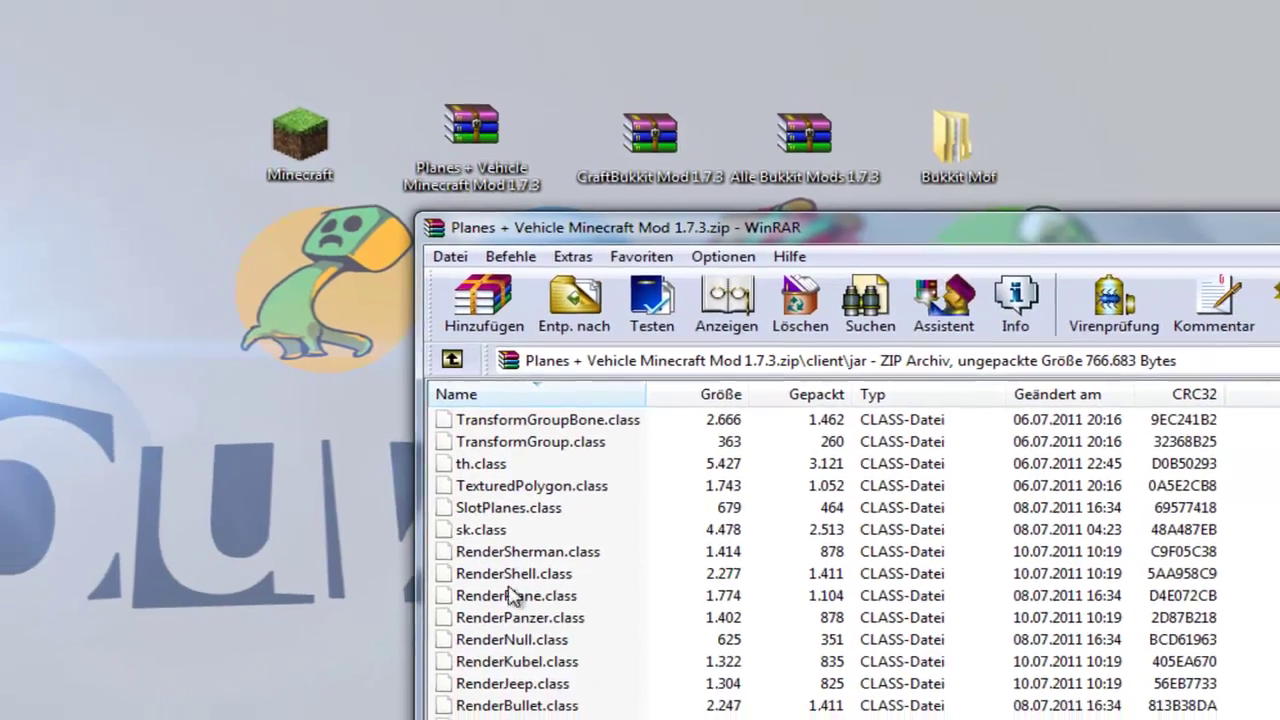
scroll(510, 596, "down", 8)
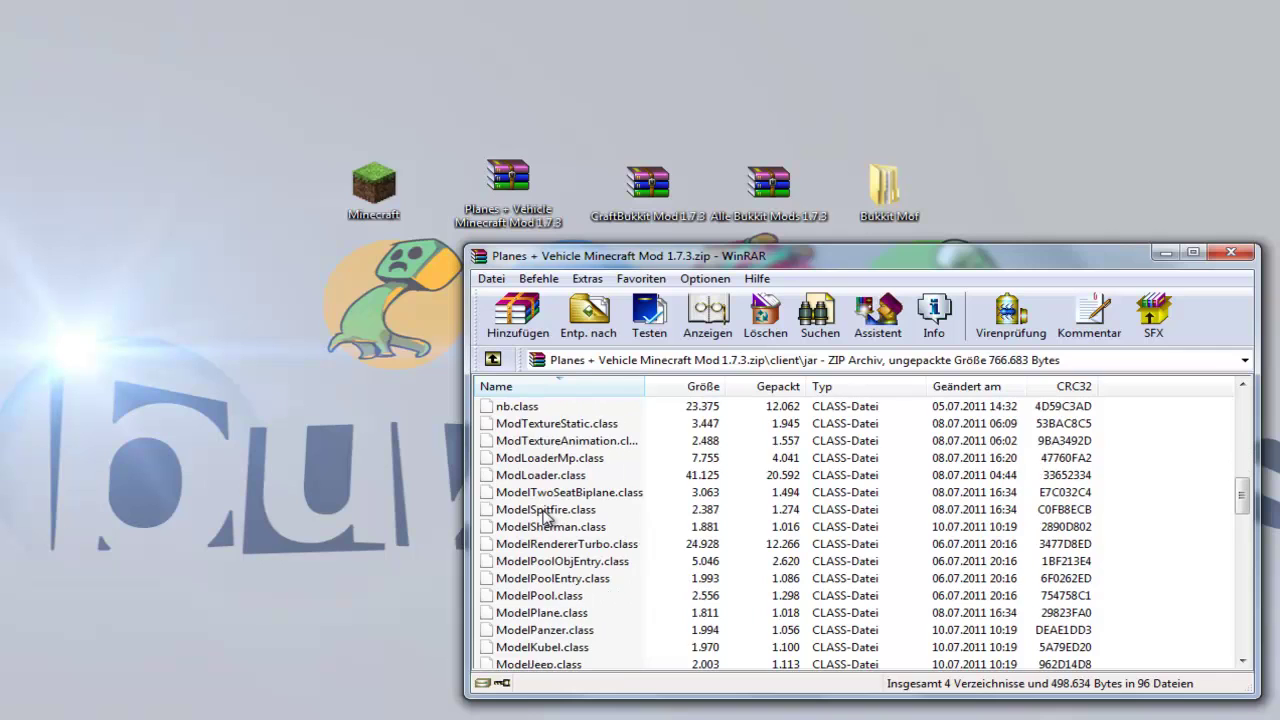
scroll(545, 515, "down", 15)
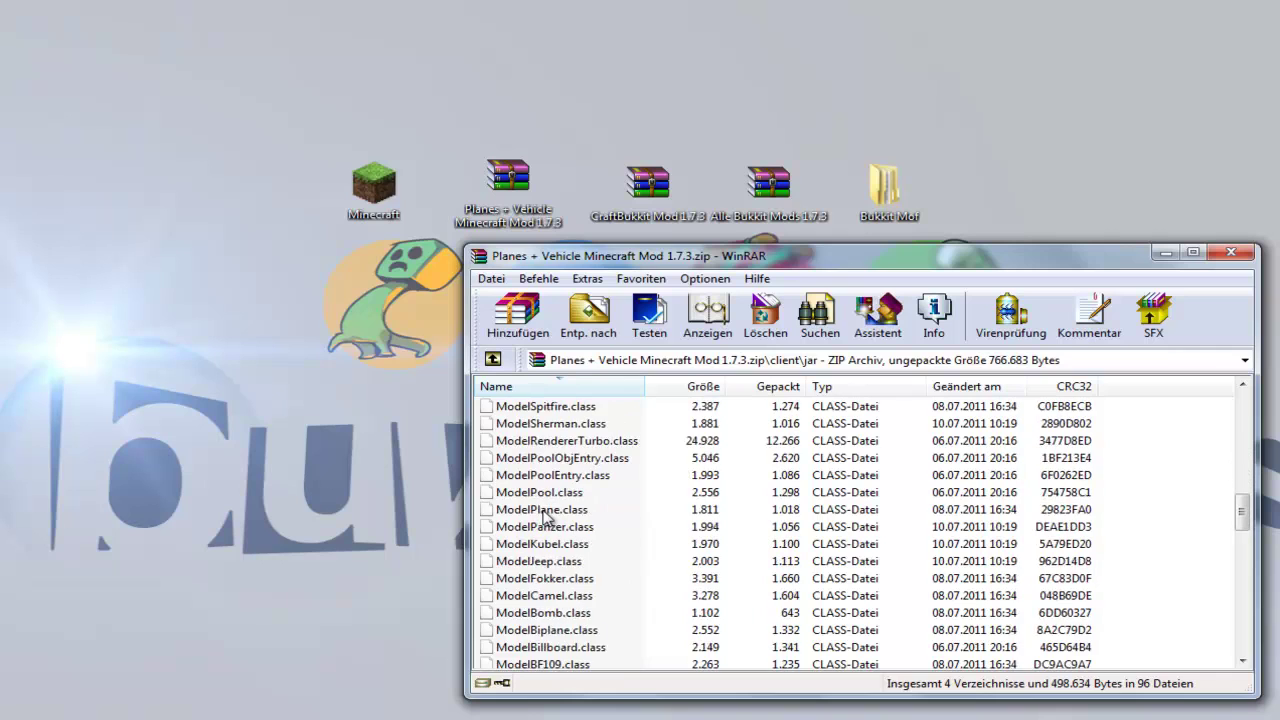
scroll(545, 515, "down", 5)
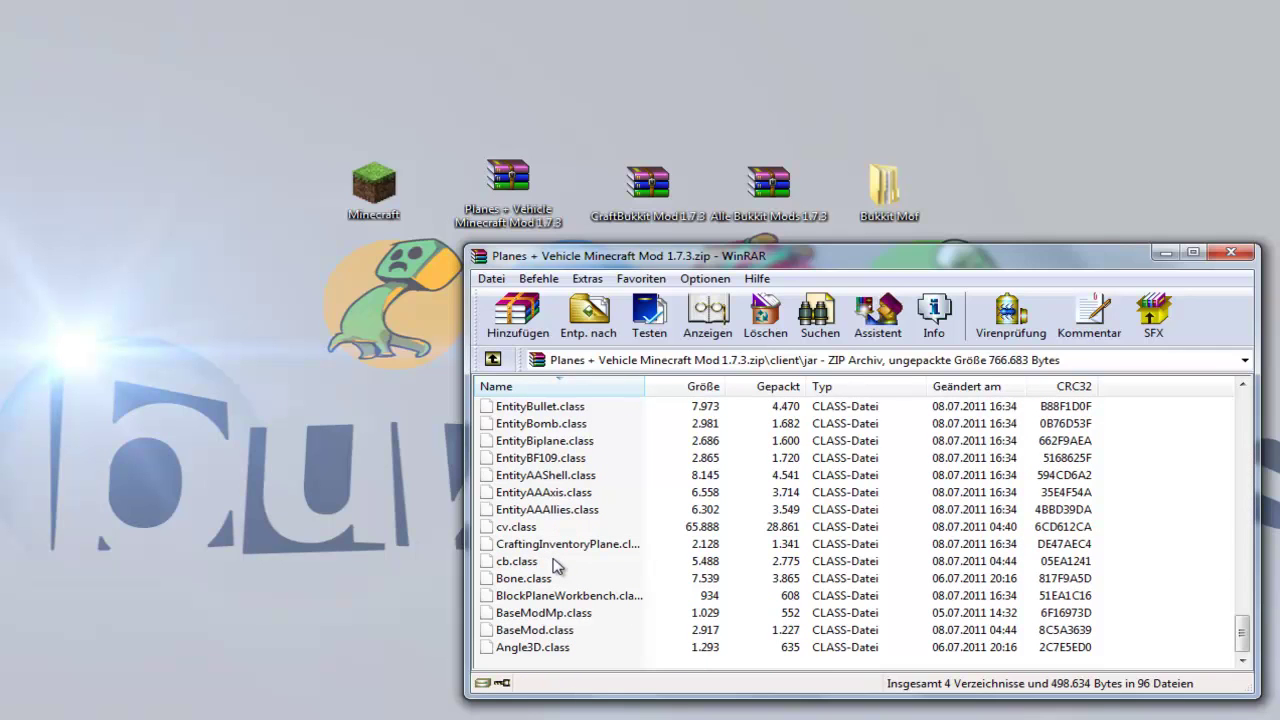
left_click(493, 360)
mouse_move(543, 506)
left_mouse_down()
mouse_move(540, 447)
mouse_move(551, 494)
left_mouse_up()
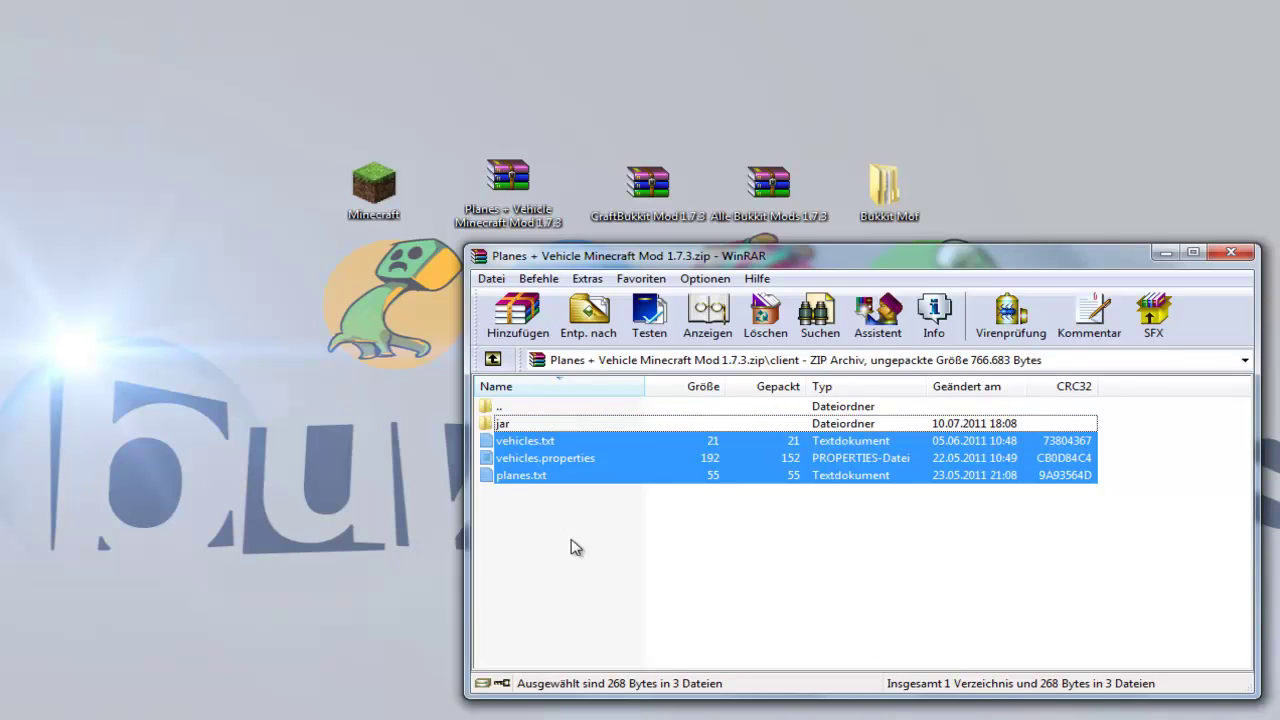
left_click(1231, 252)
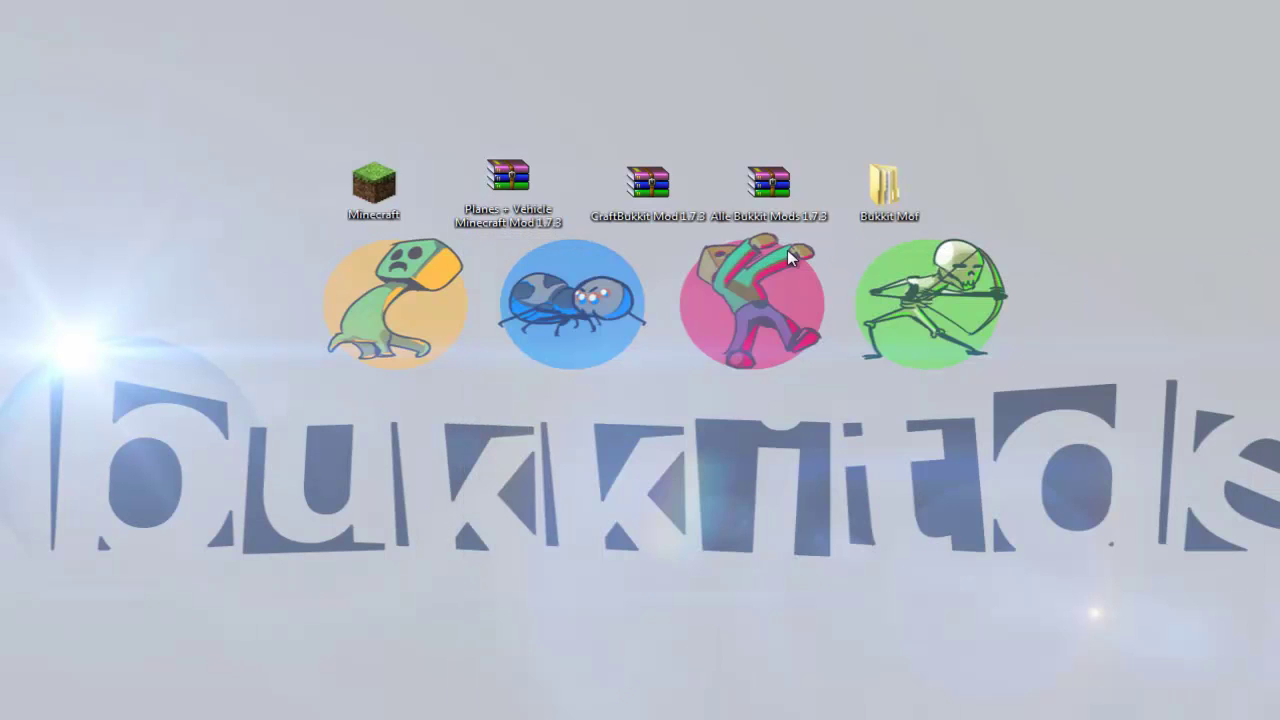
Inspect the contents of the CraftBukkit Mod 1.7.3 and Alle Bukkit Mods 1.7.3 archives, including flan_vehicles.zip and sdks_mods.zip
double_click(650, 190)
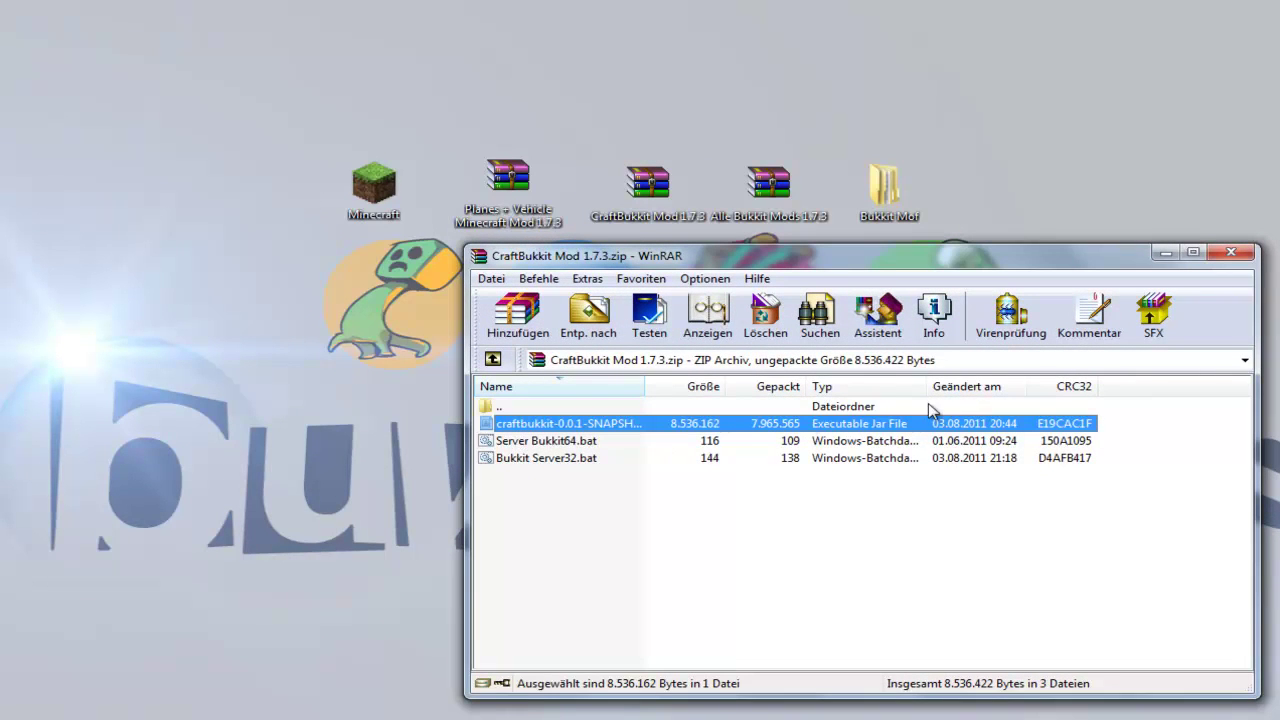
left_click(1231, 252)
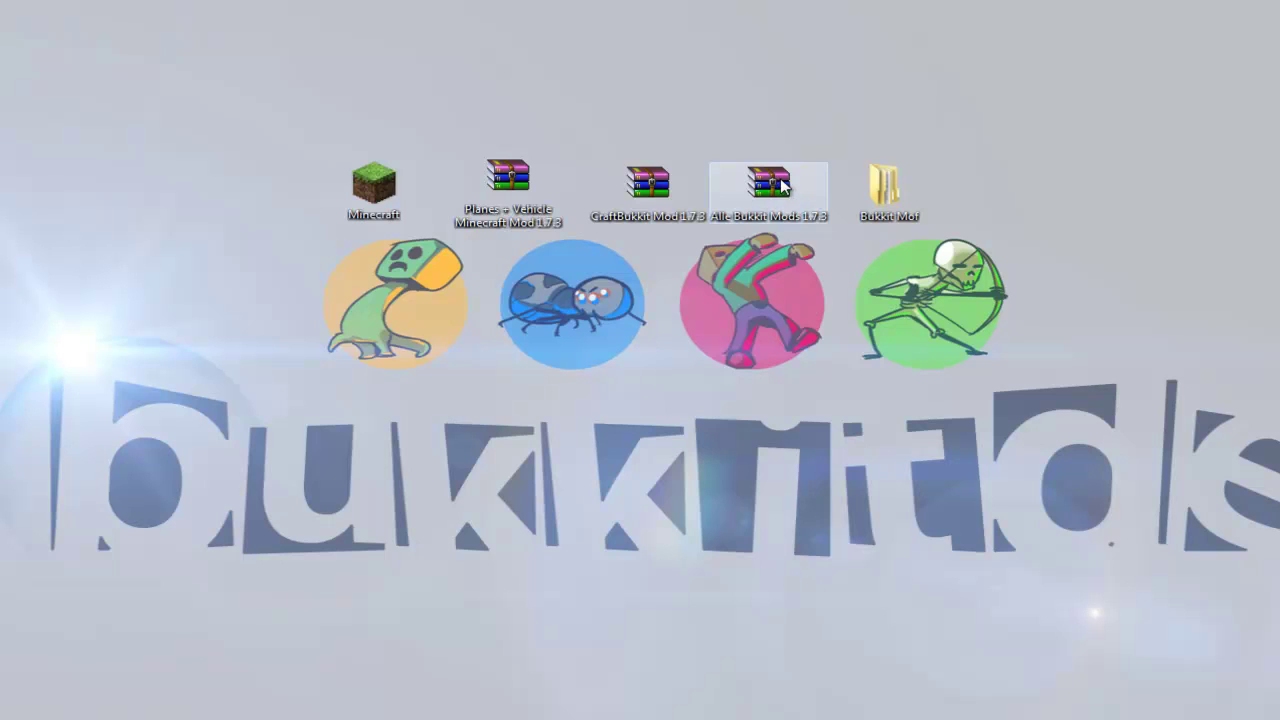
left_click_drag(780, 178, 790, 178)
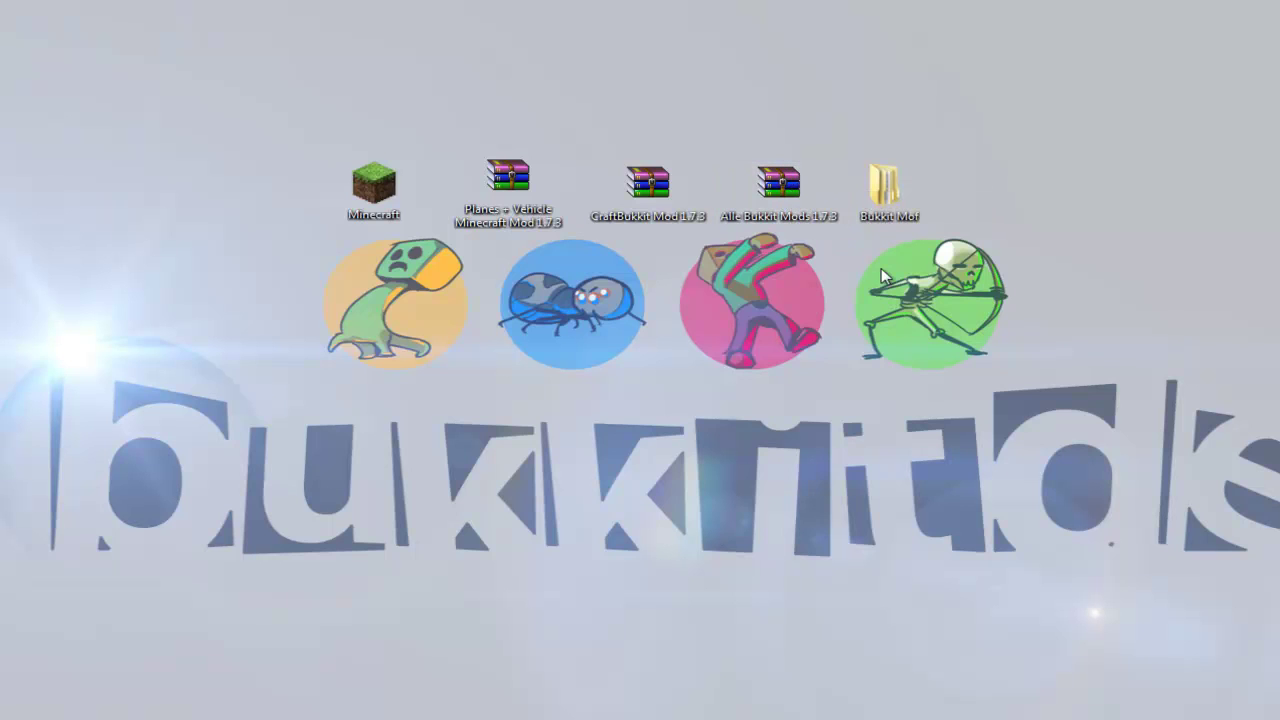
double_click(778, 180)
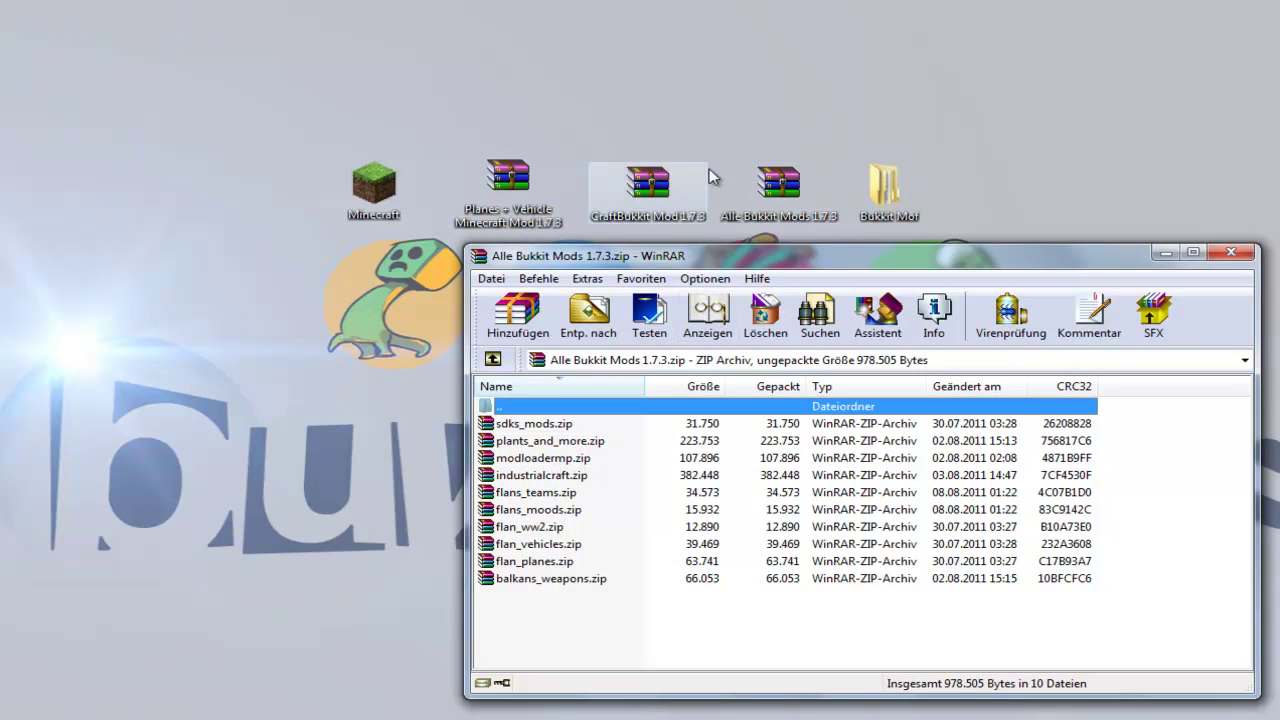
left_click(535, 545)
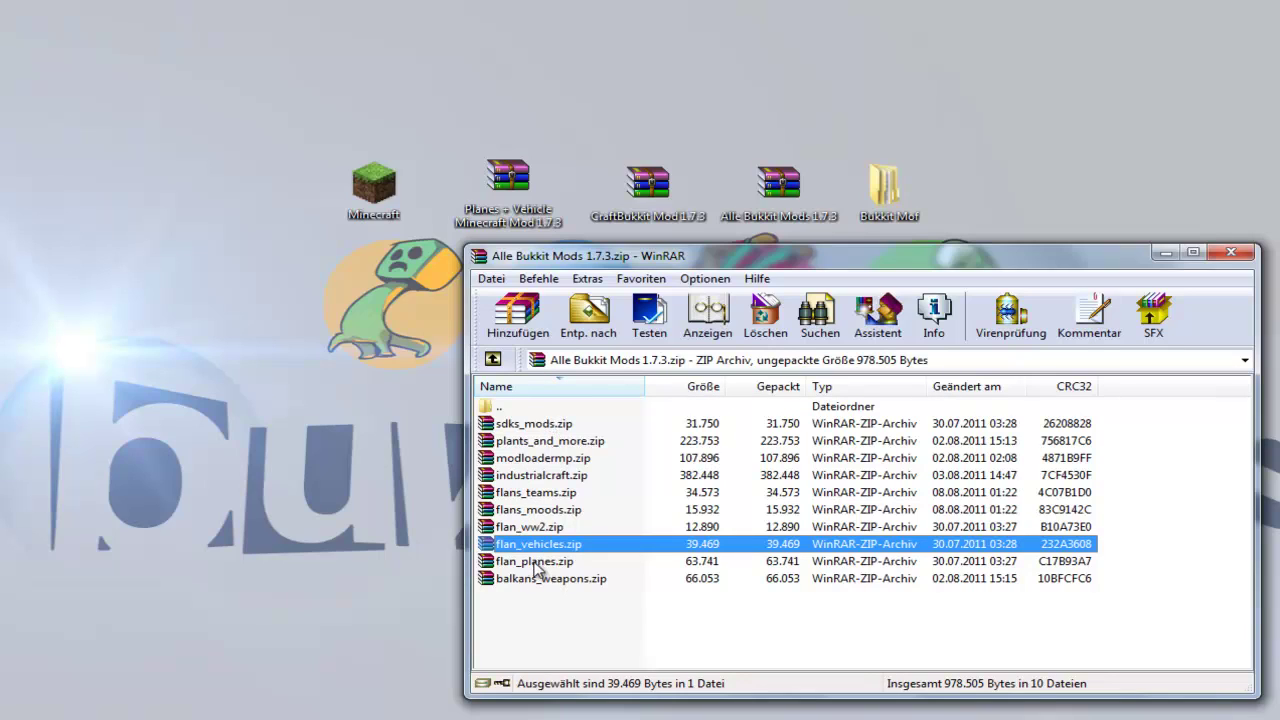
left_click(540, 430)
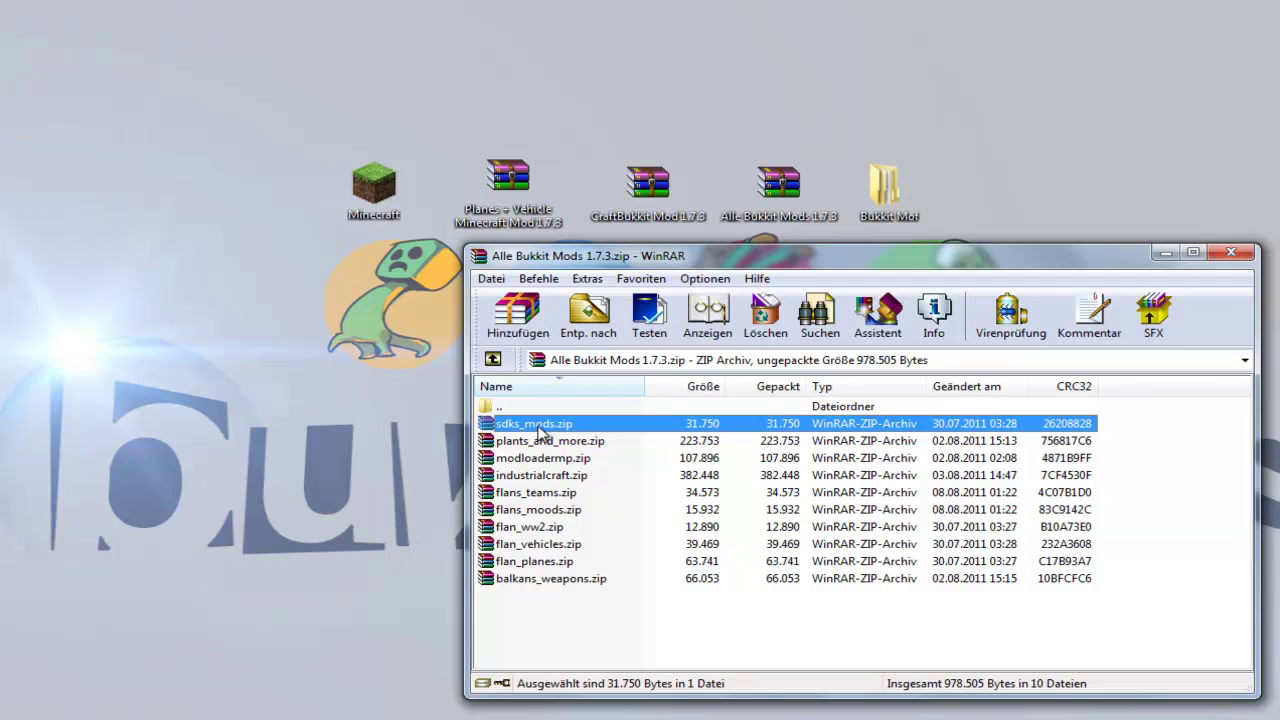
left_click(540, 545)
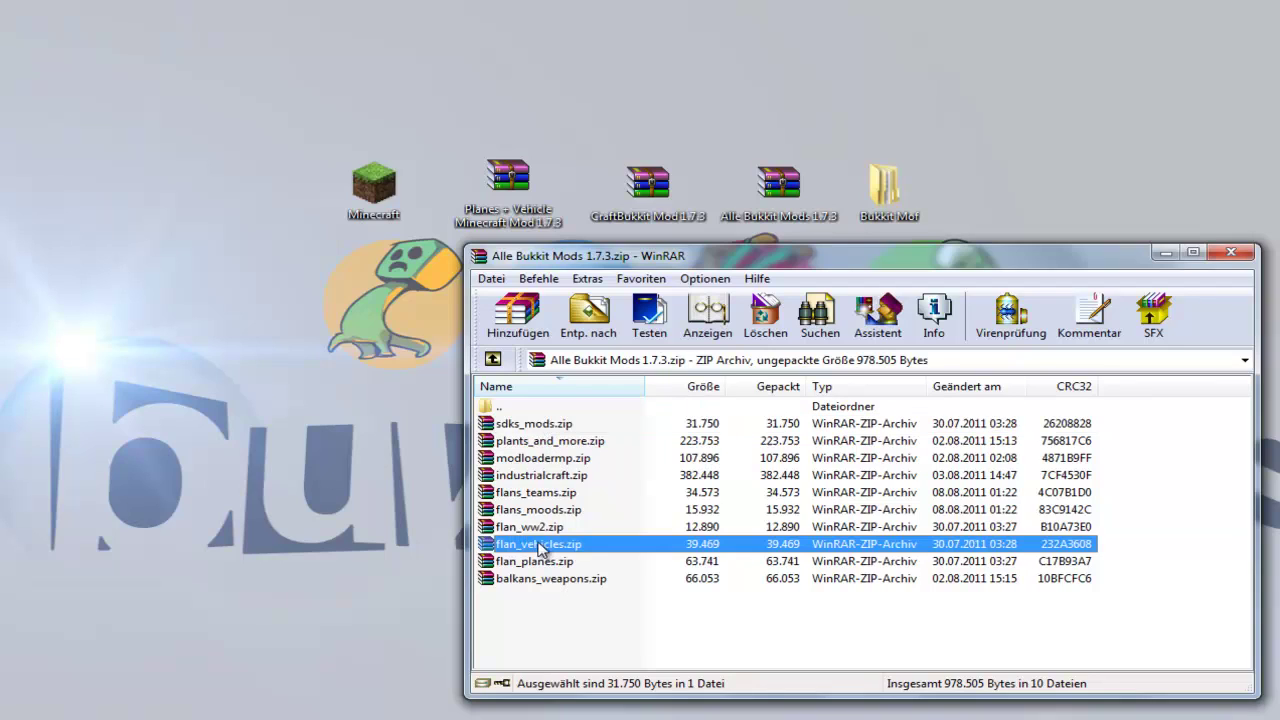
left_click(1231, 252)
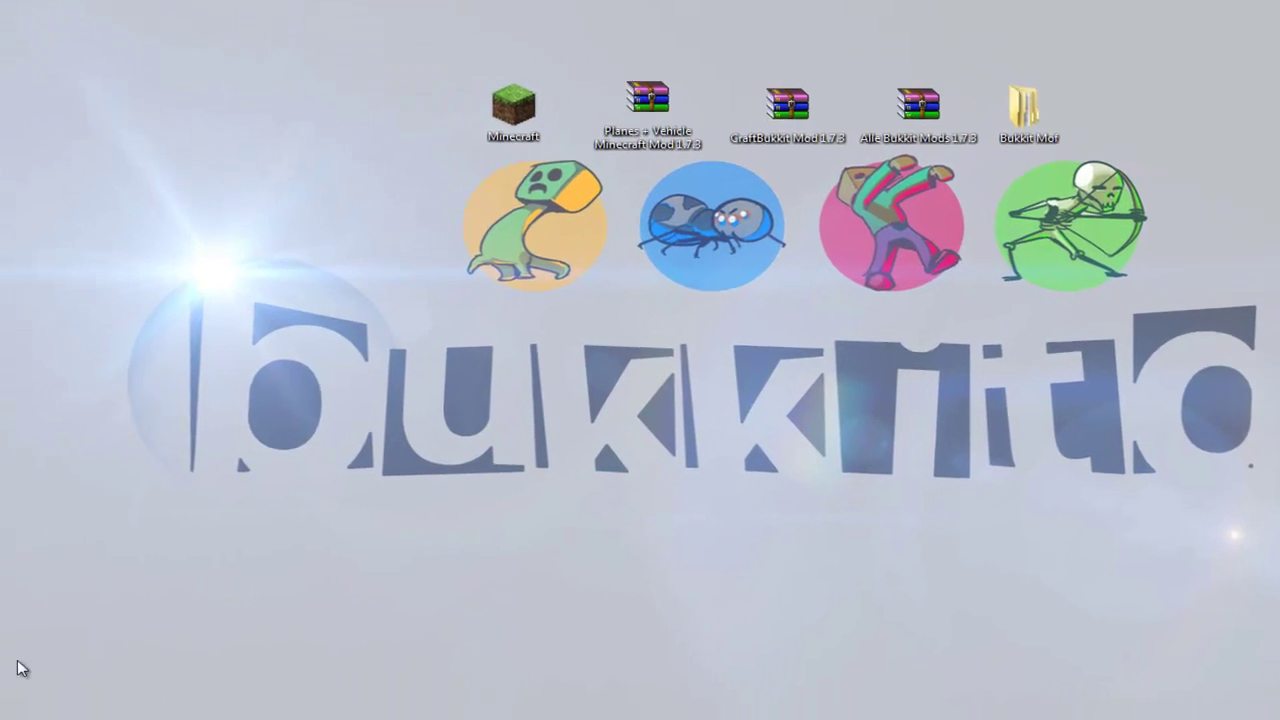
Open the Roaming folder through %appdata% and copy the .minecraft folder for a backup
left_click(27, 701)
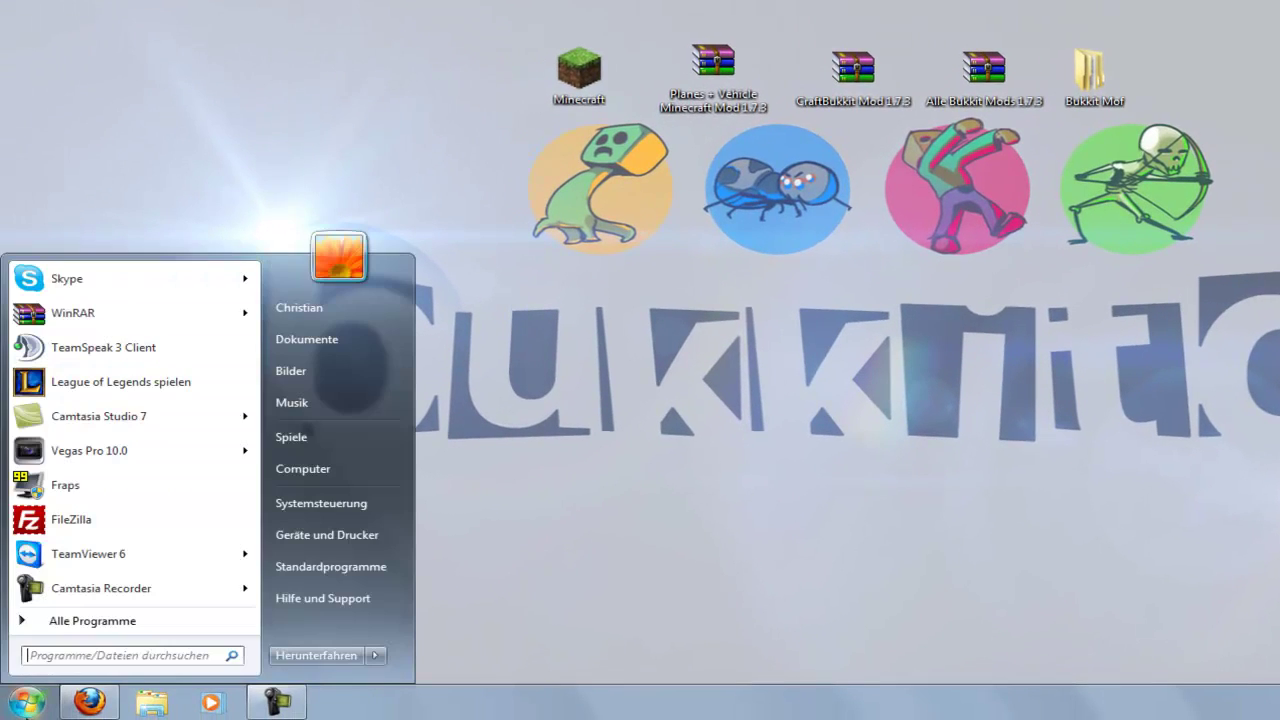
type("%appdata%")
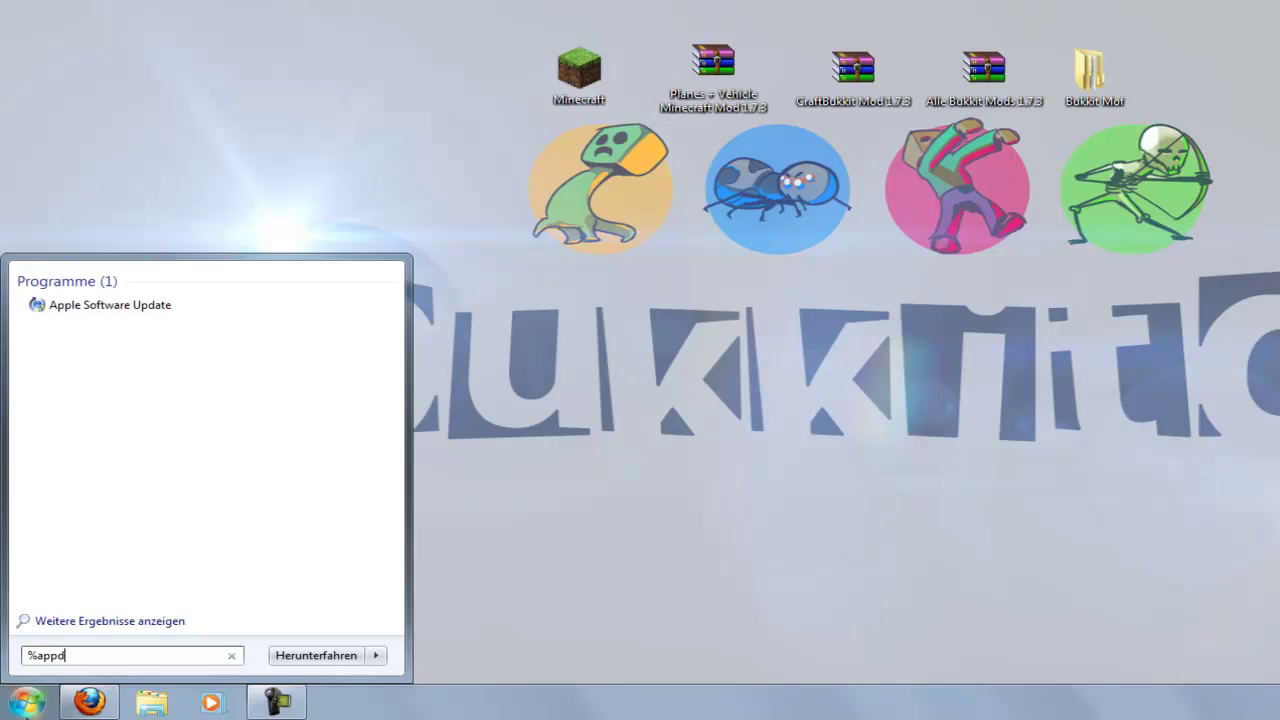
key("Return")
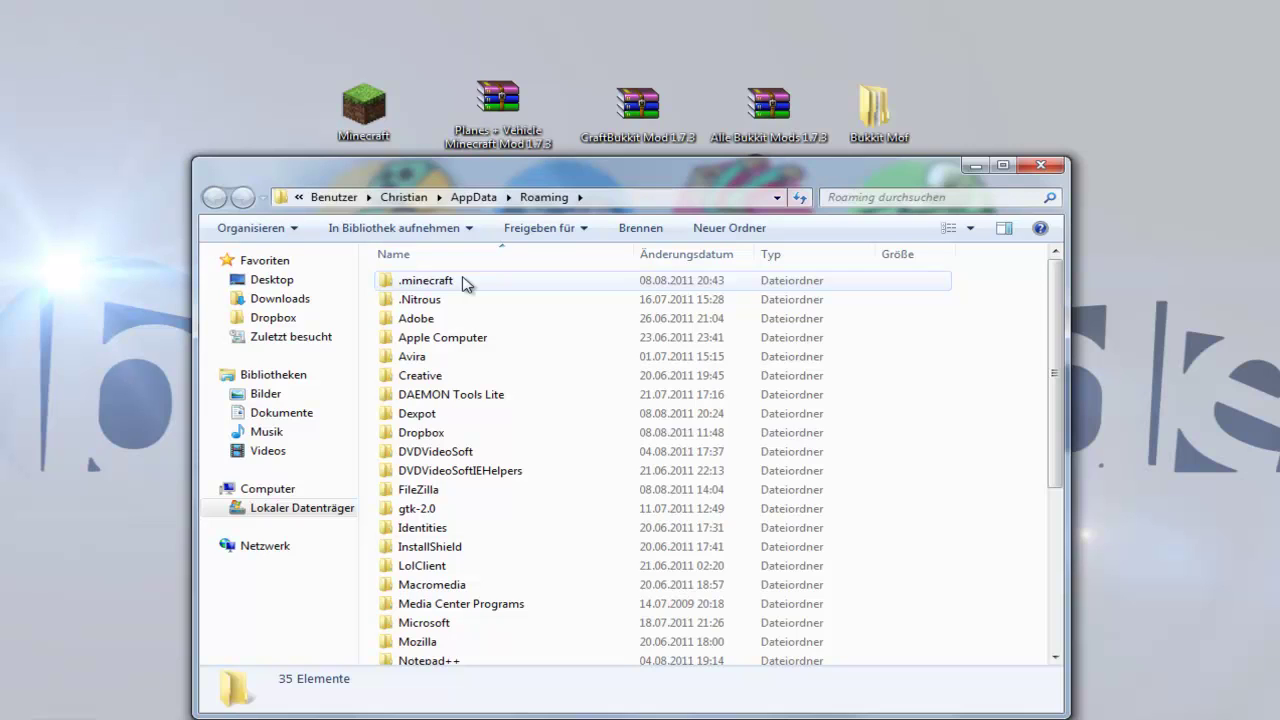
right_click(465, 283)
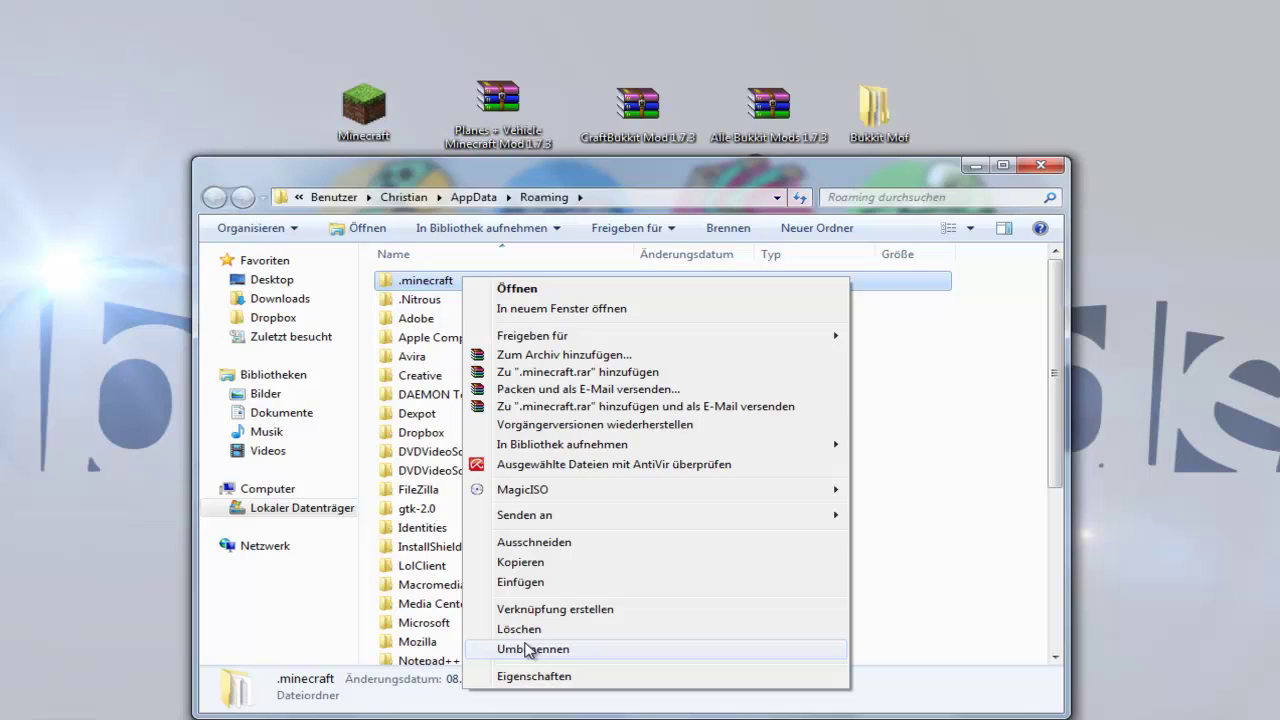
left_click(527, 565)
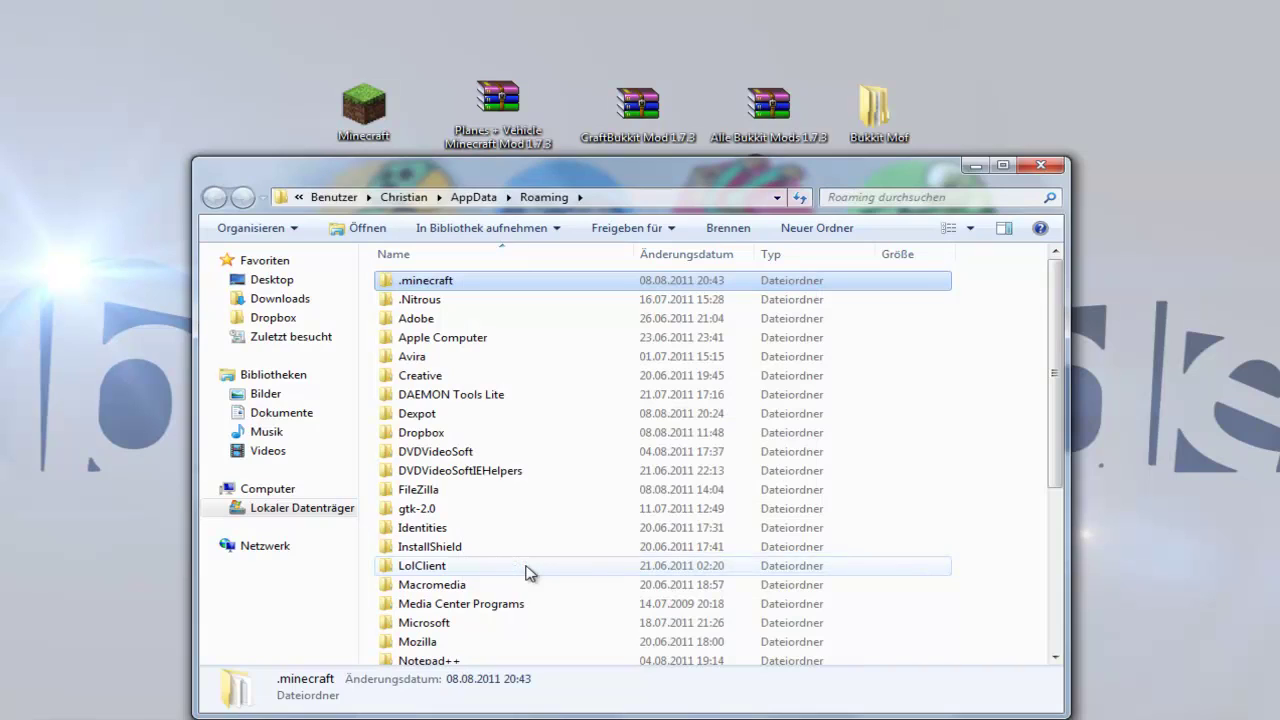
Check the paste option for the copied .minecraft folder inside the desktop's Backup folder and close that folder
double_click(451, 286)
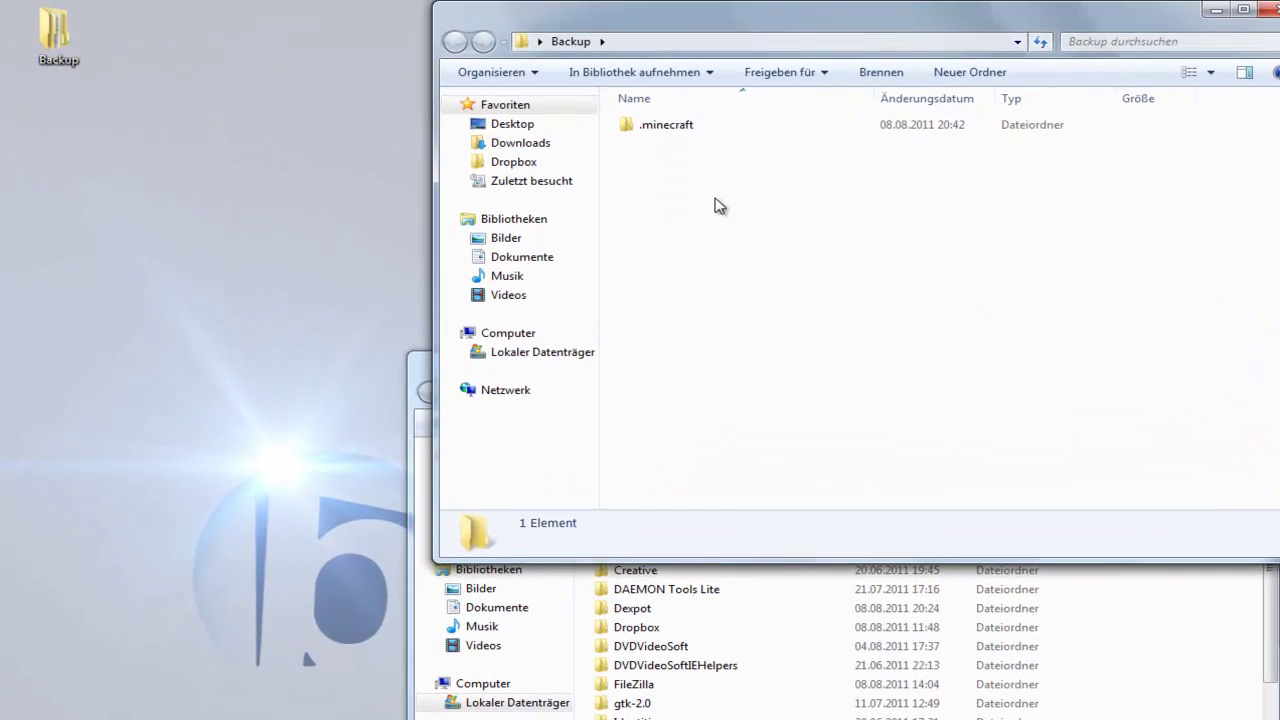
right_click(668, 178)
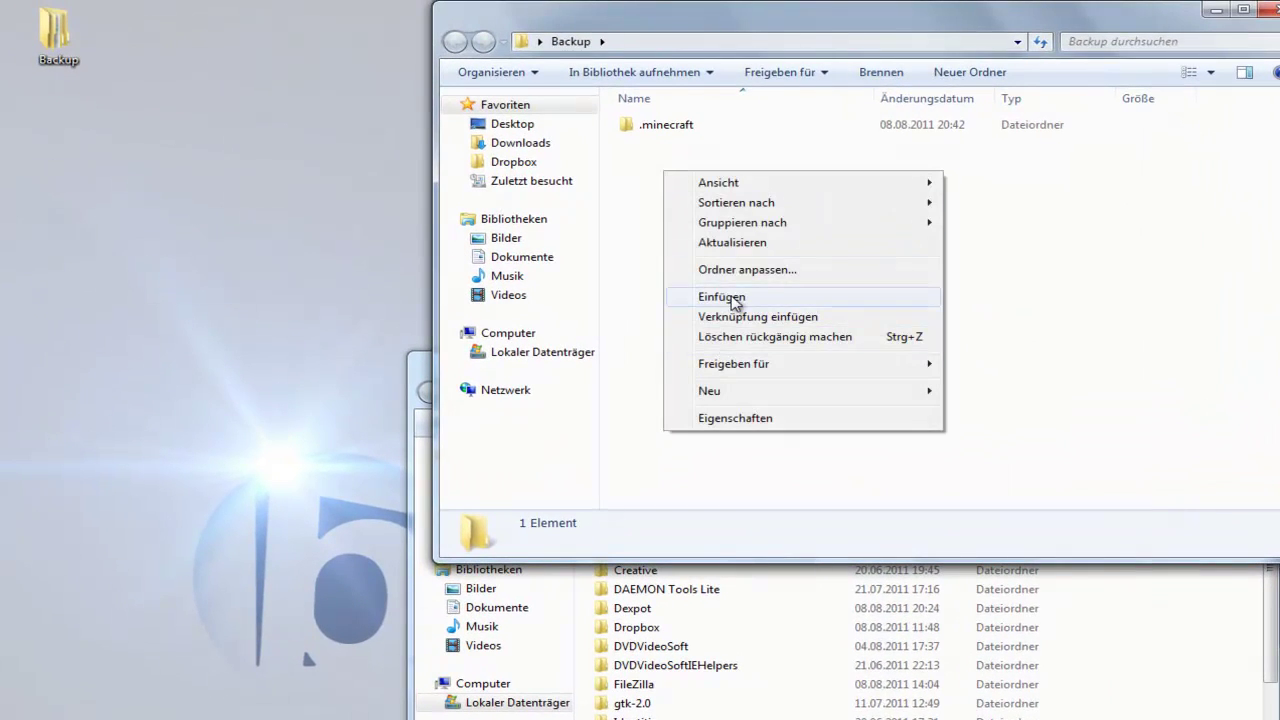
left_click(622, 247)
left_click(1268, 9)
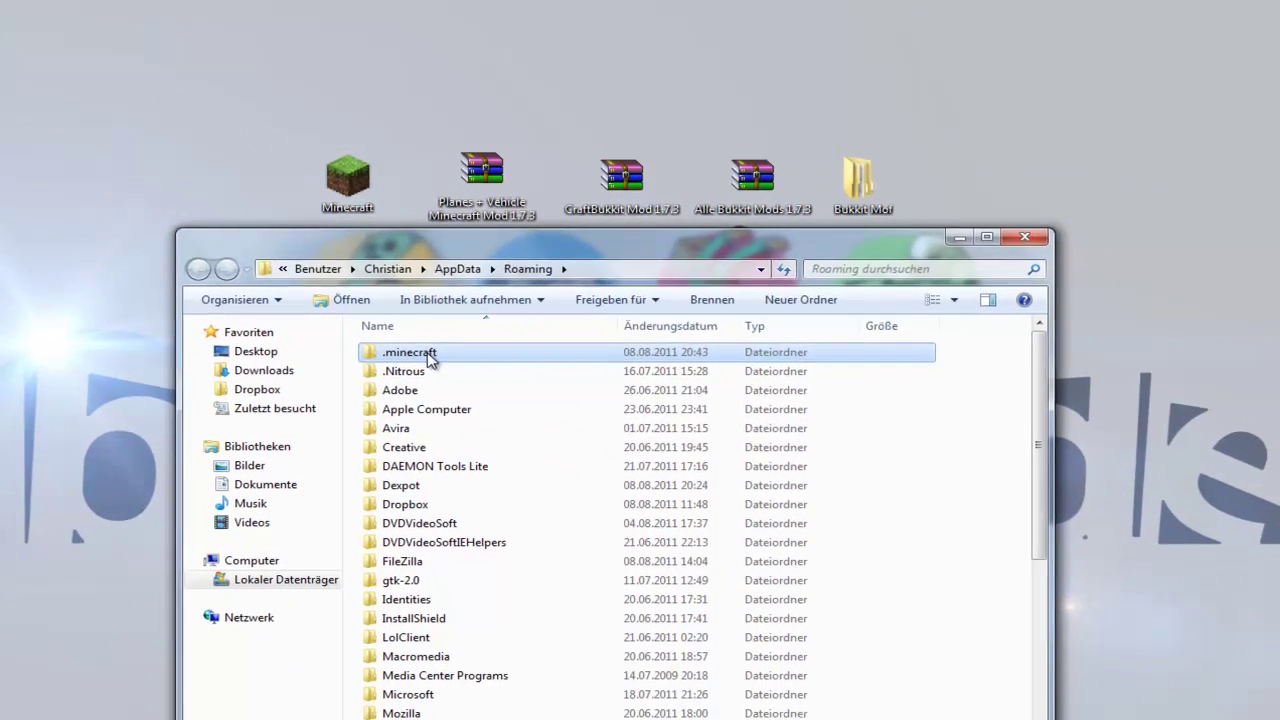
Delete the .minecraft folder from Roaming to the Recycle Bin and close the folder window
key("Delete")
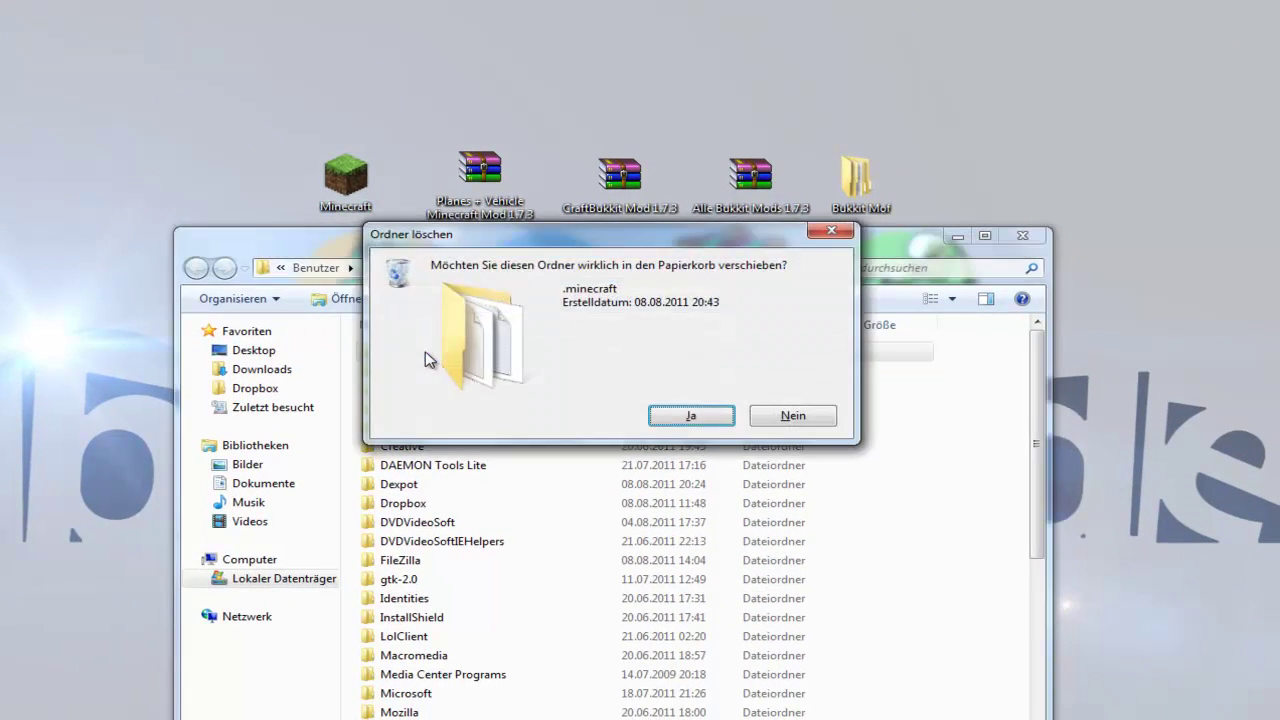
key("Return")
left_click(1022, 236)
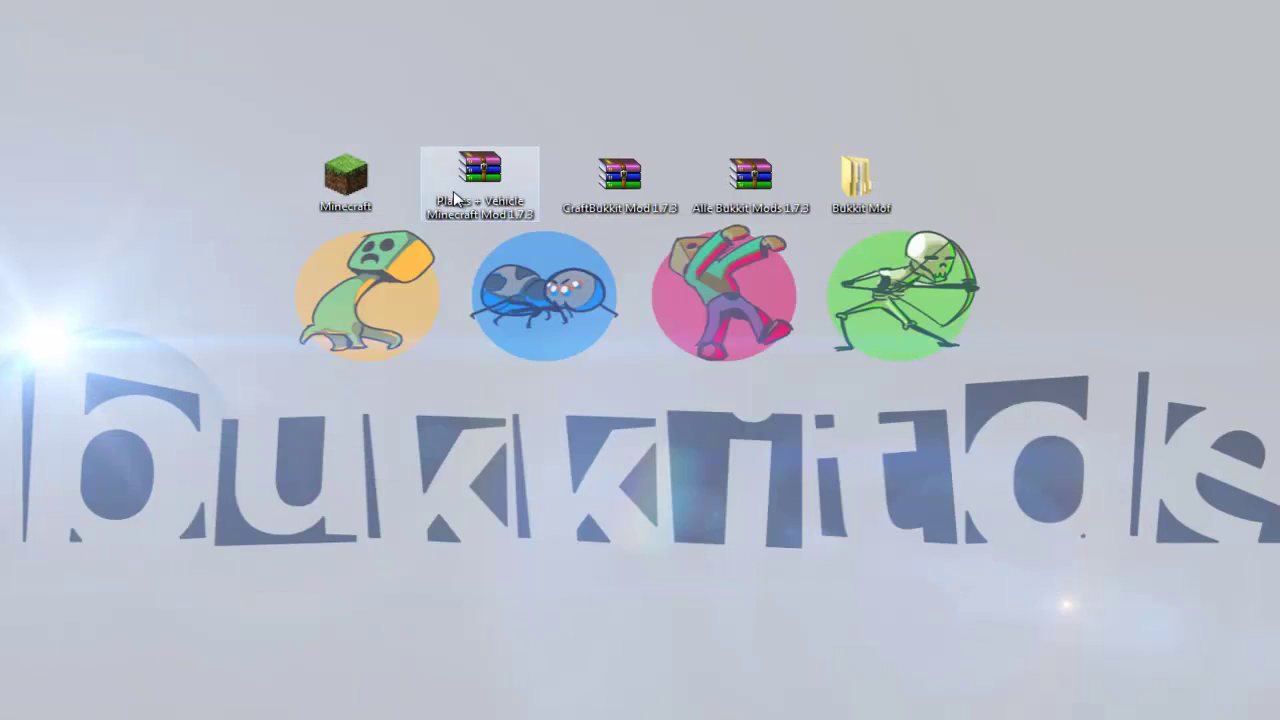
Launch Minecraft from the desktop and log in with the account's username and password, keeping the password remembered
double_click(381, 199)
left_click(656, 345)
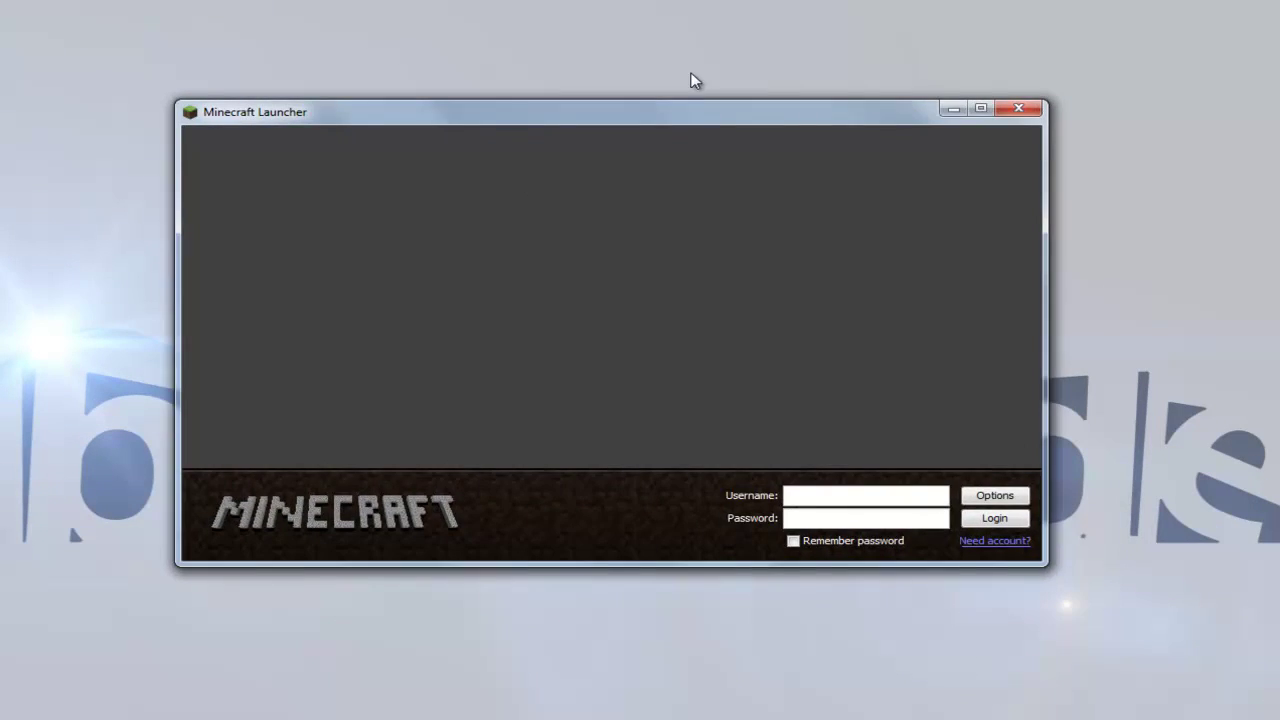
left_click_drag(696, 117, 683, 252)
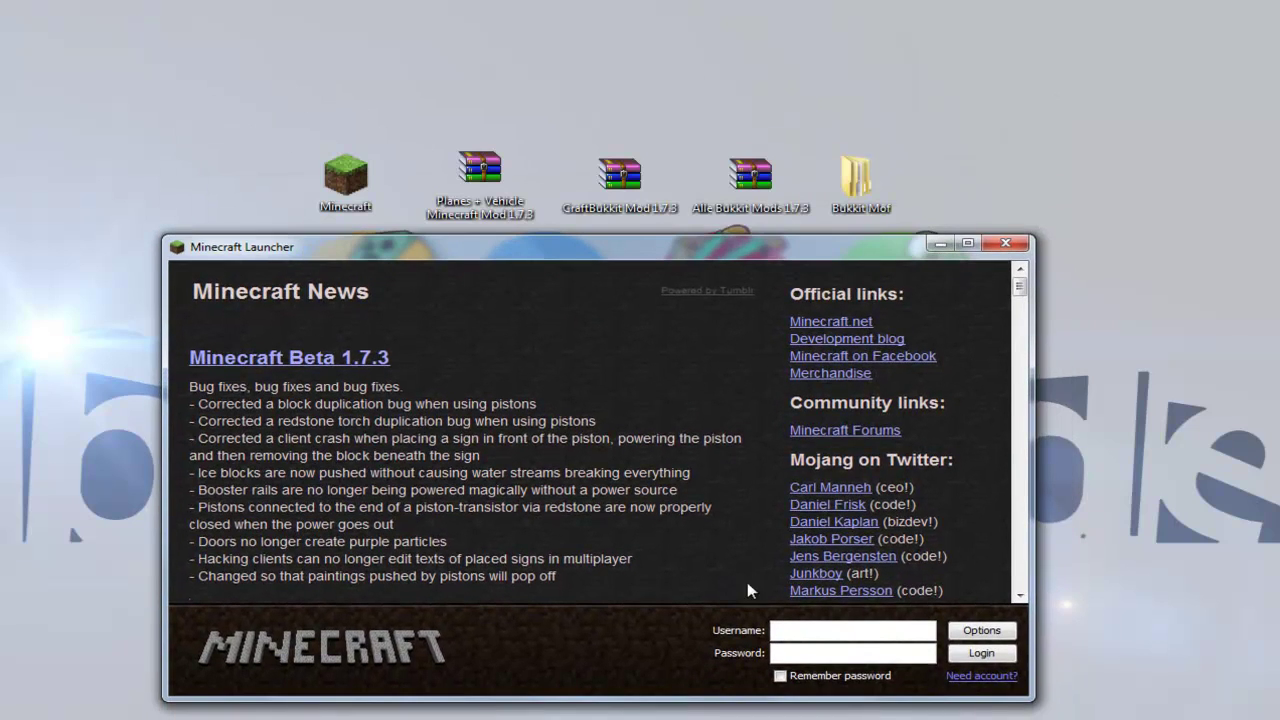
left_click(778, 630)
type("mamuschkas")
left_click(785, 652)
type("********")
left_click(966, 658)
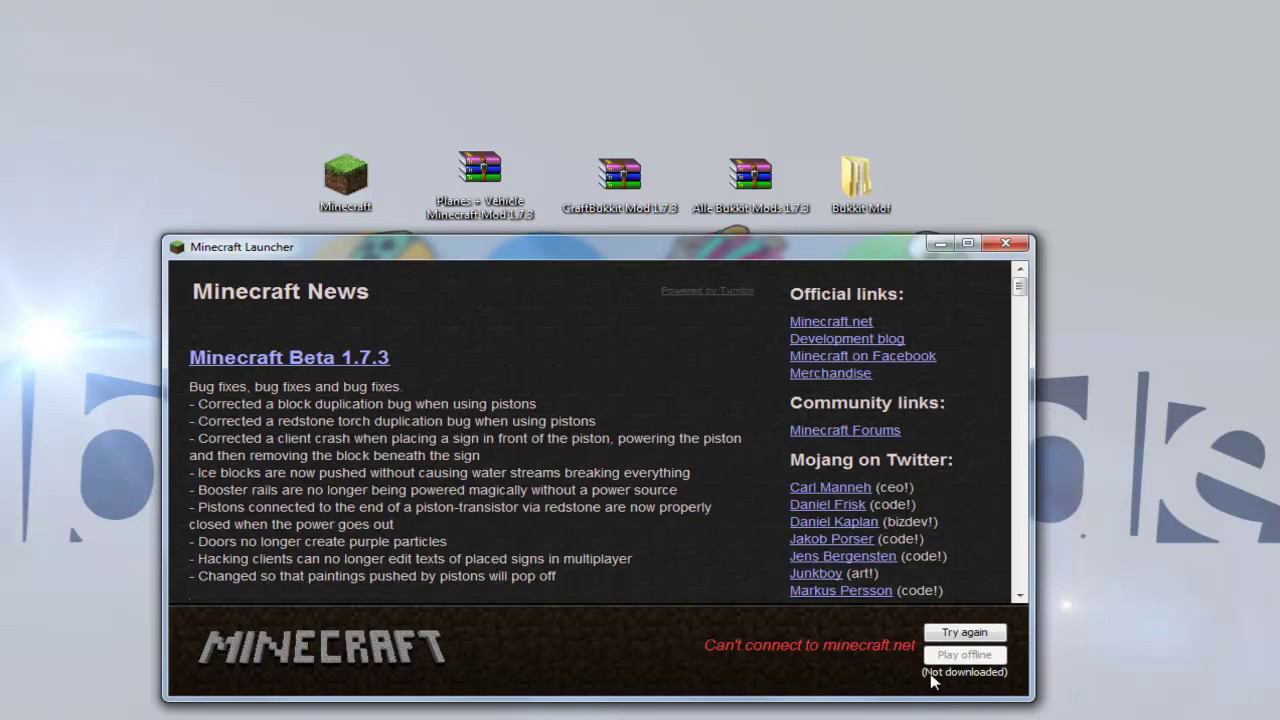
Retry the login with the re-entered account password to load the fresh game files, and close Minecraft at the title screen
left_click(955, 634)
double_click(914, 650)
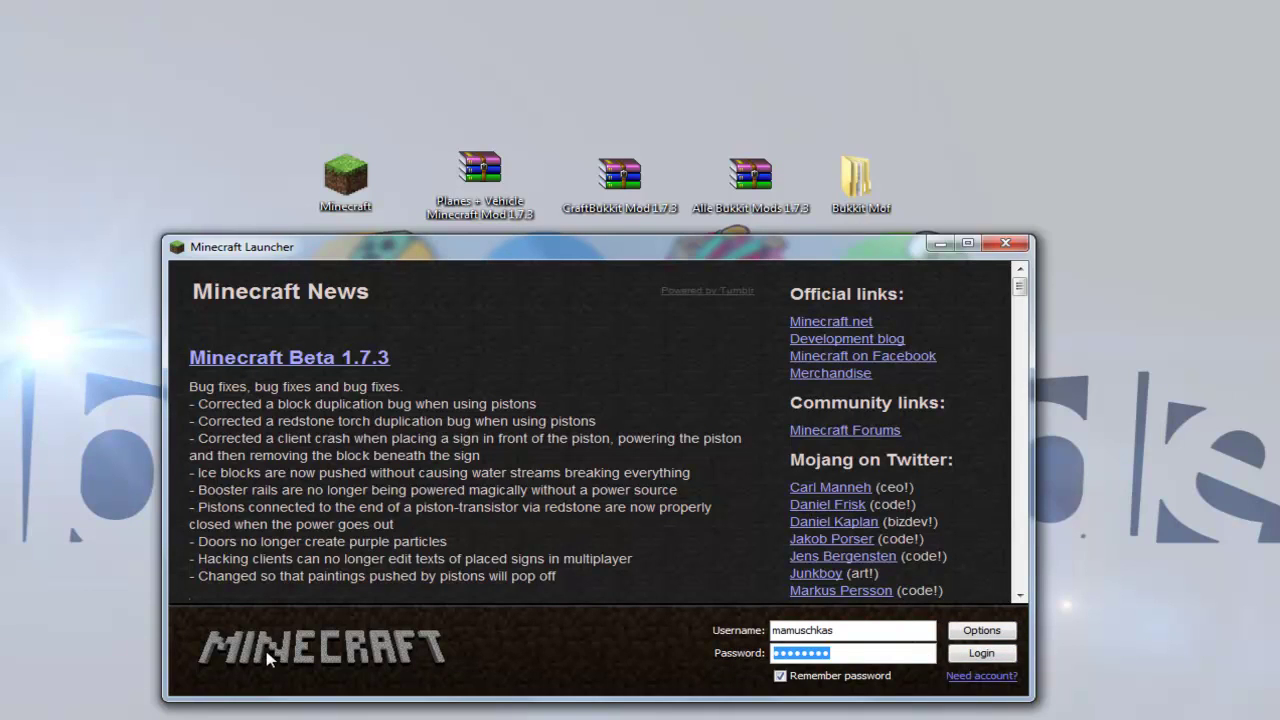
type("••••")
type("•")
left_click(1004, 648)
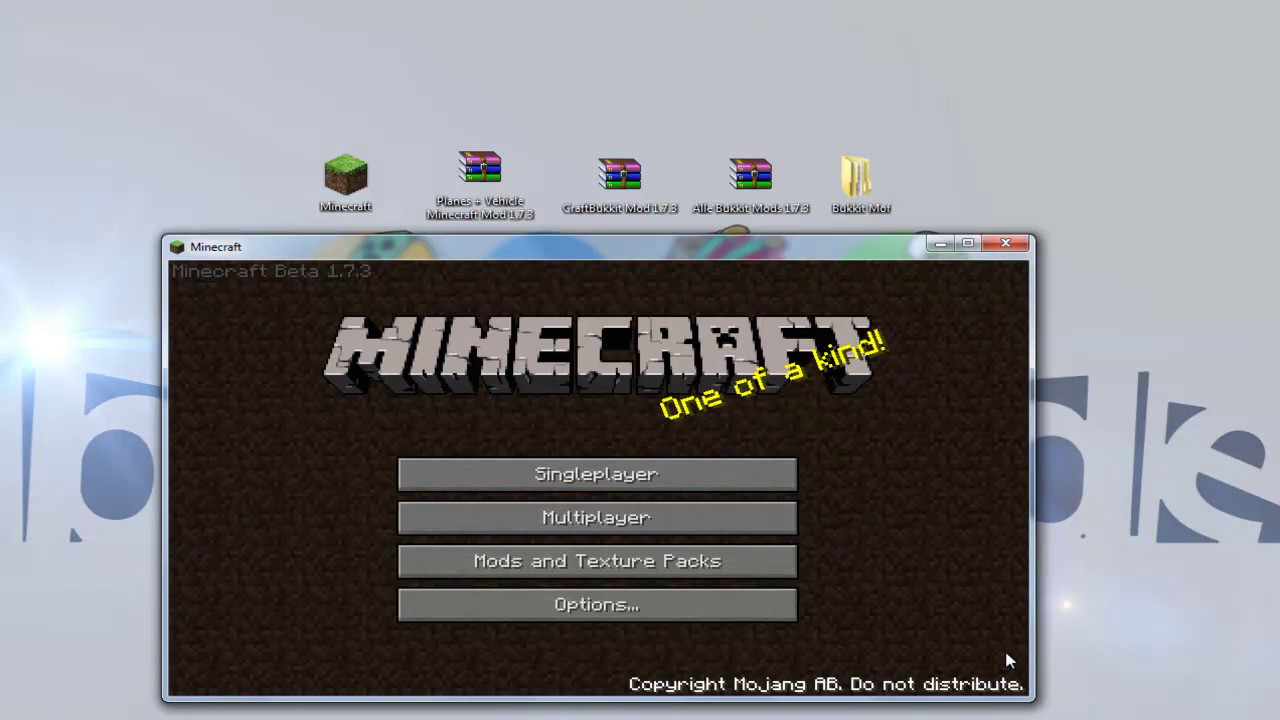
left_click(1005, 244)
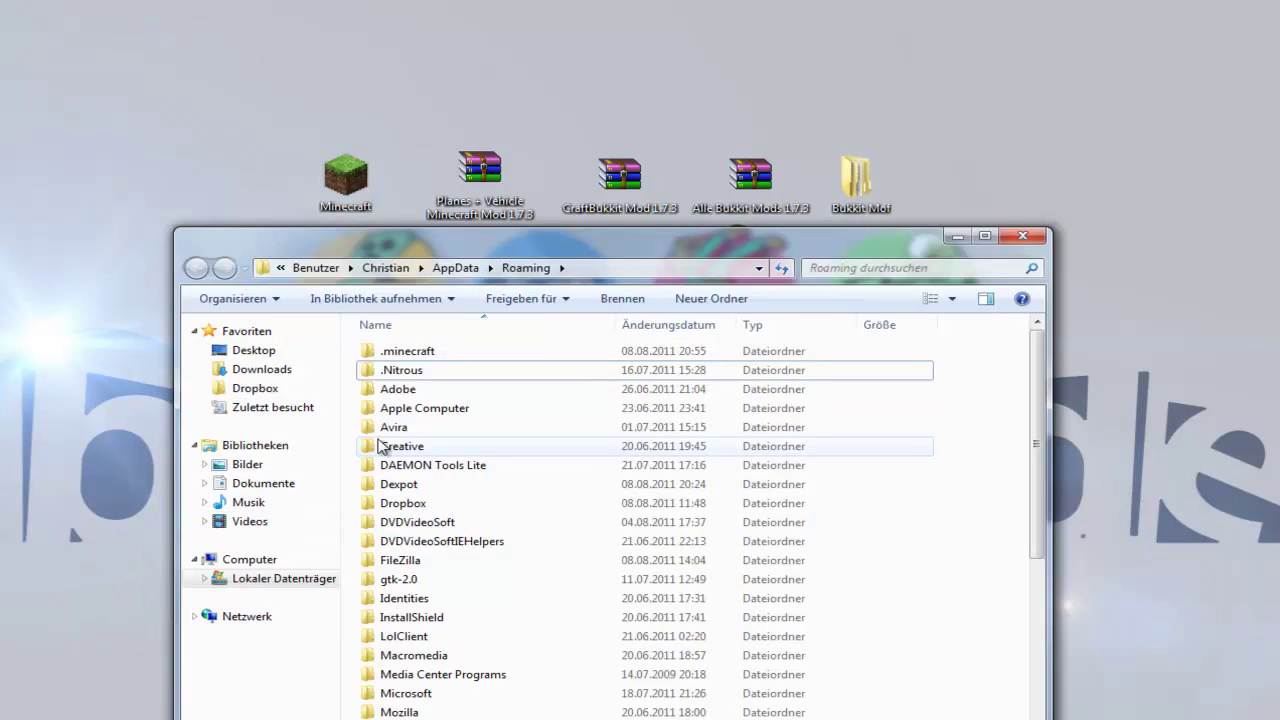
Open the minecraft jar from the .minecraft\bin folder with WinRAR
double_click(426, 352)
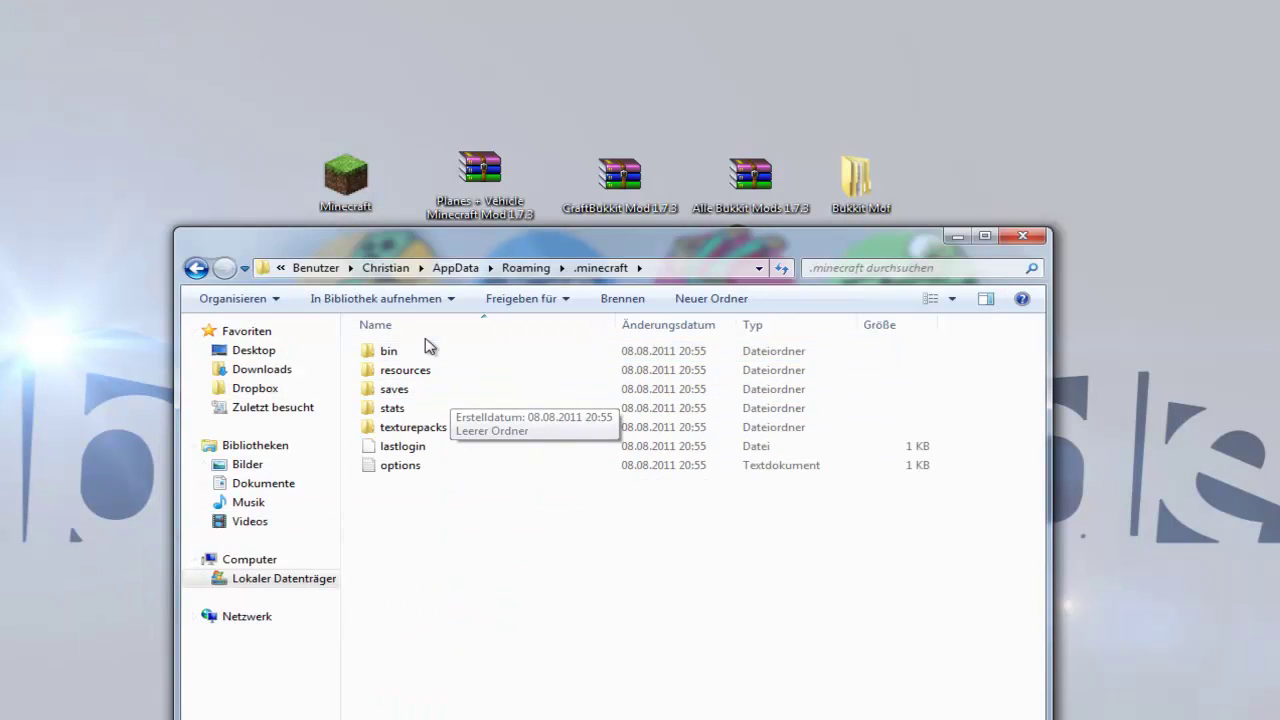
double_click(425, 352)
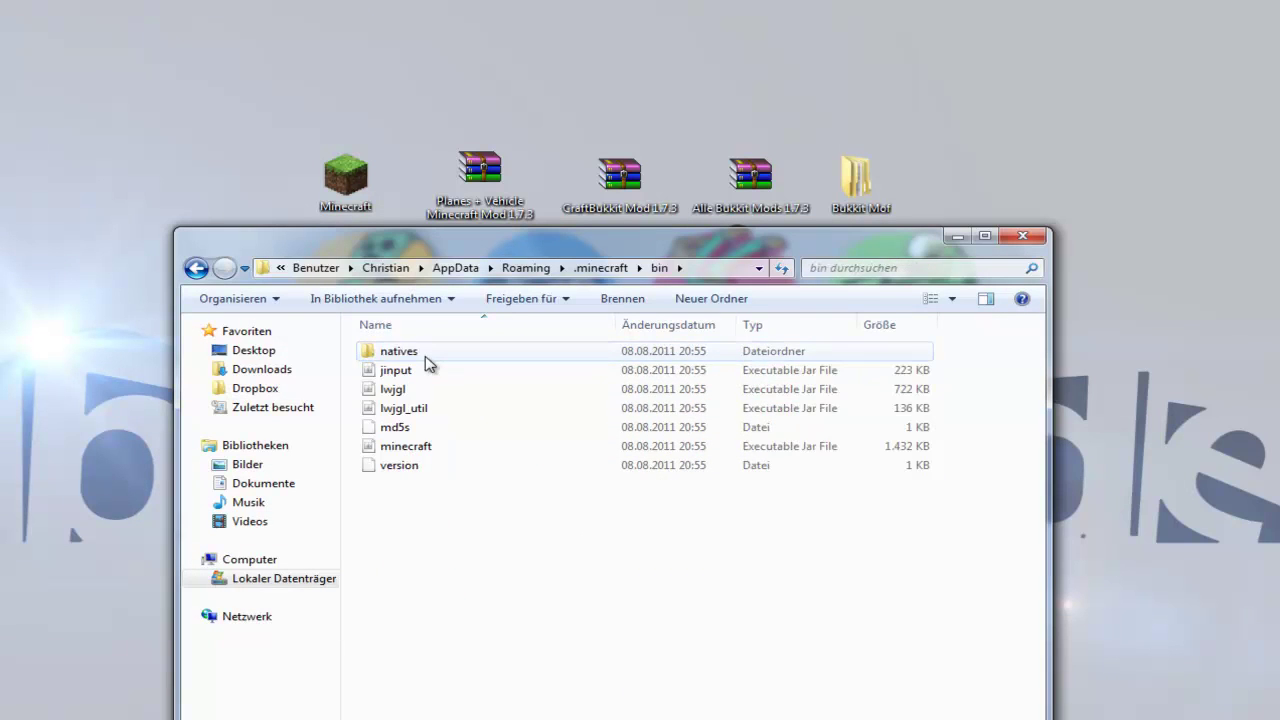
right_click(443, 450)
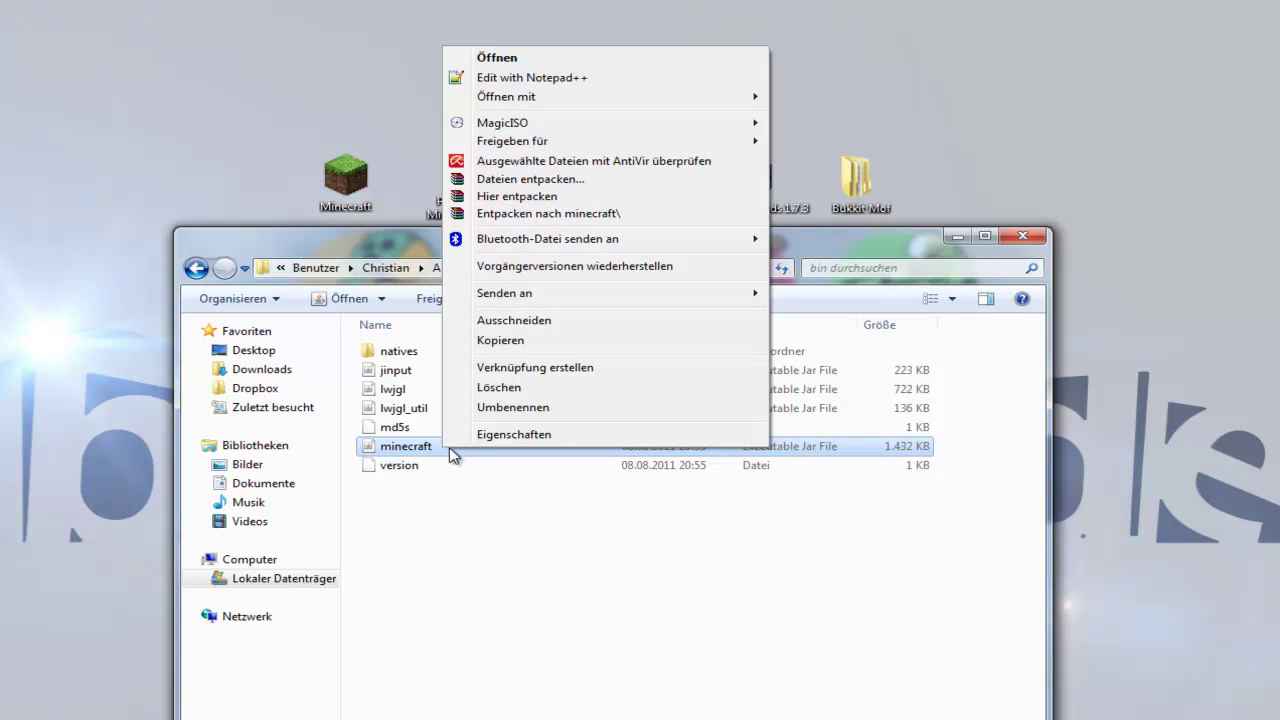
mouse_move(512, 97)
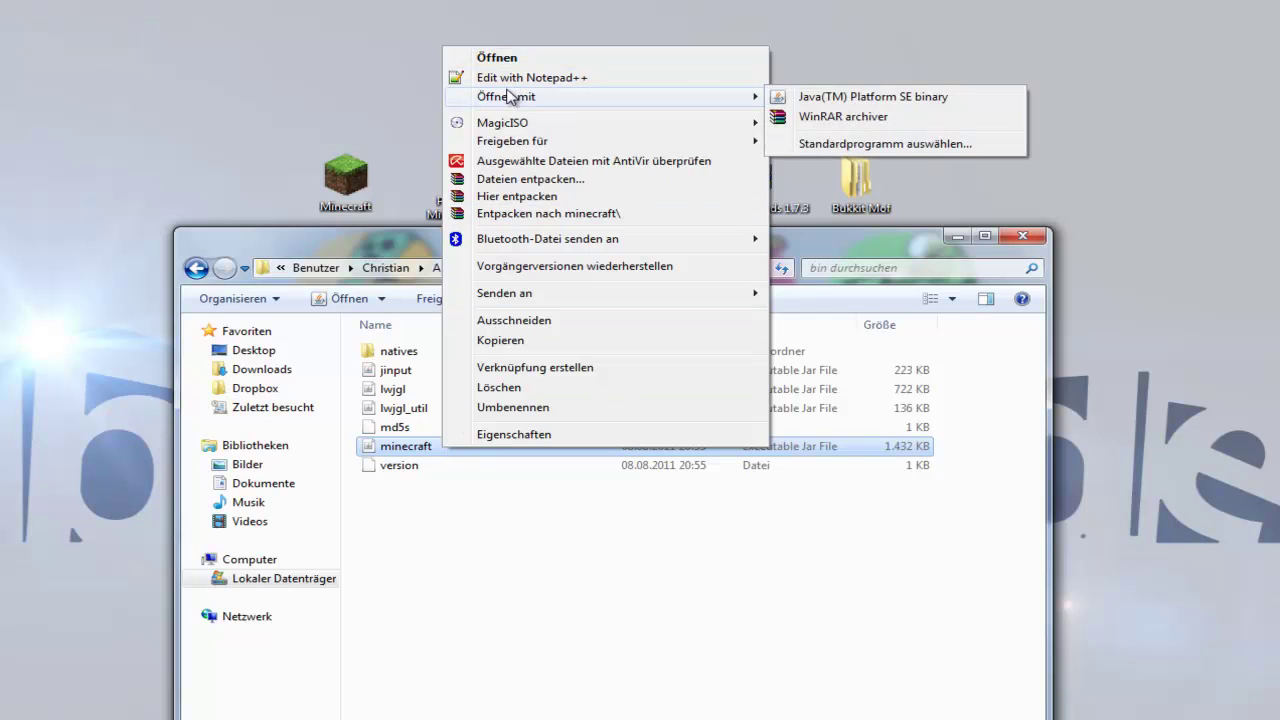
left_click(855, 120)
left_click_drag(645, 257, 484, 287)
Delete the META-INF folder from minecraft.jar
left_click(348, 556)
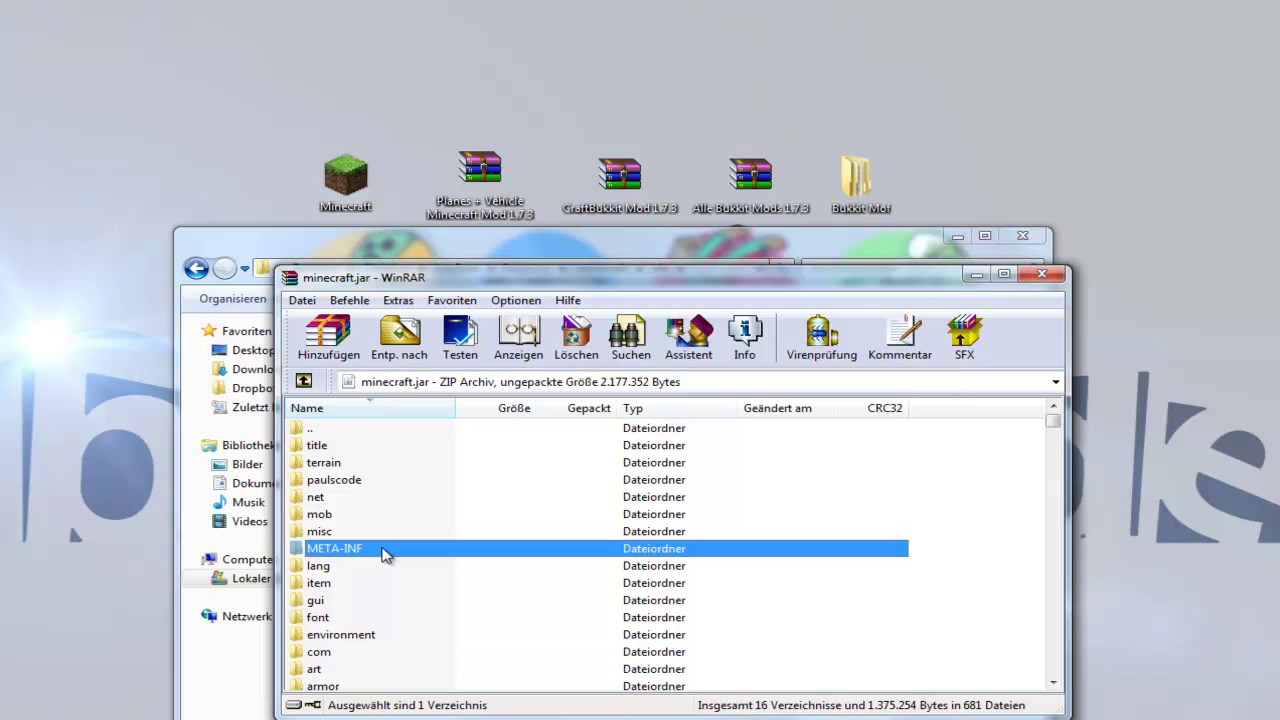
key("Delete")
key("Return")
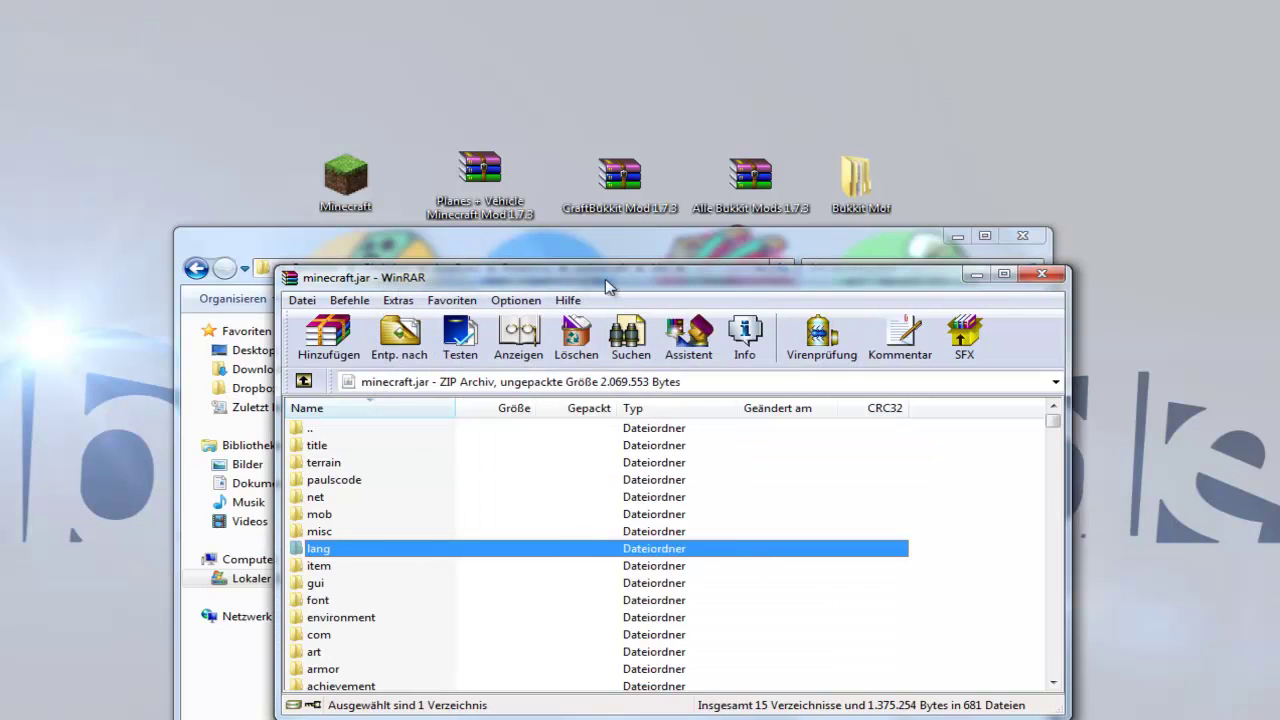
Open the Planes + Vehicle Minecraft Mod 1.7.3 archive beside minecraft.jar and go into its client\jar folder
left_click_drag(608, 281, 791, 281)
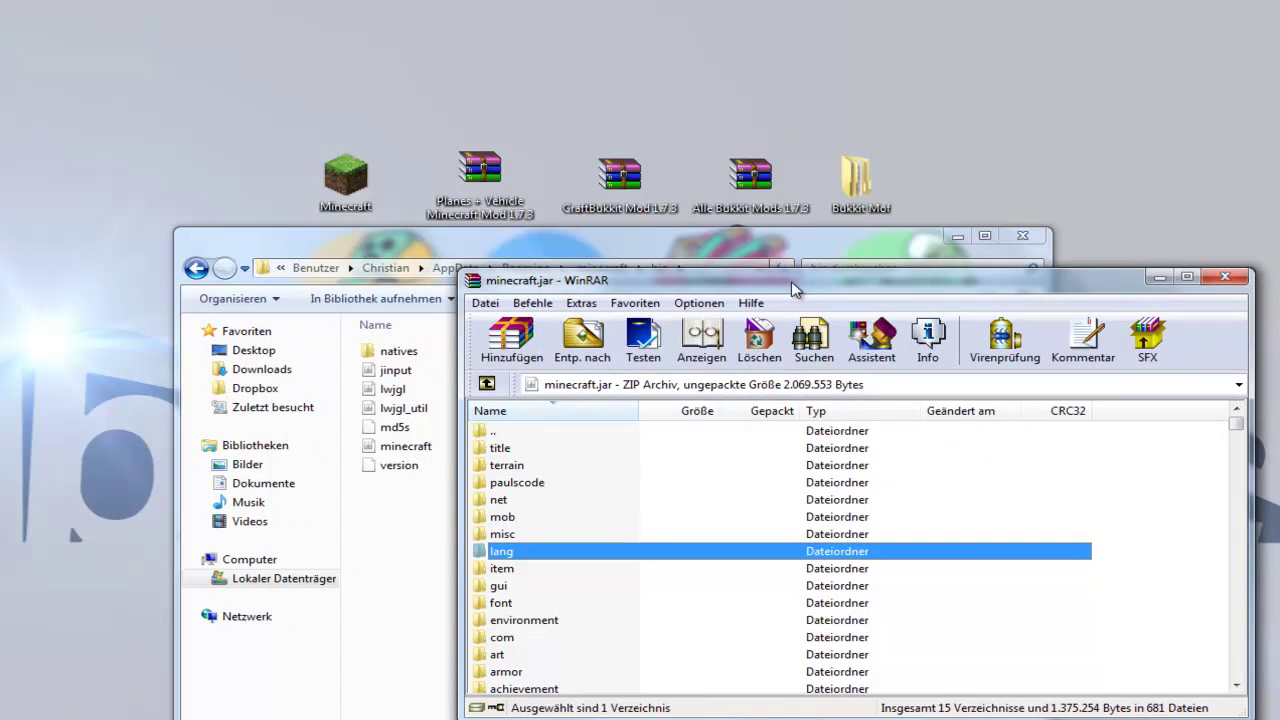
double_click(483, 178)
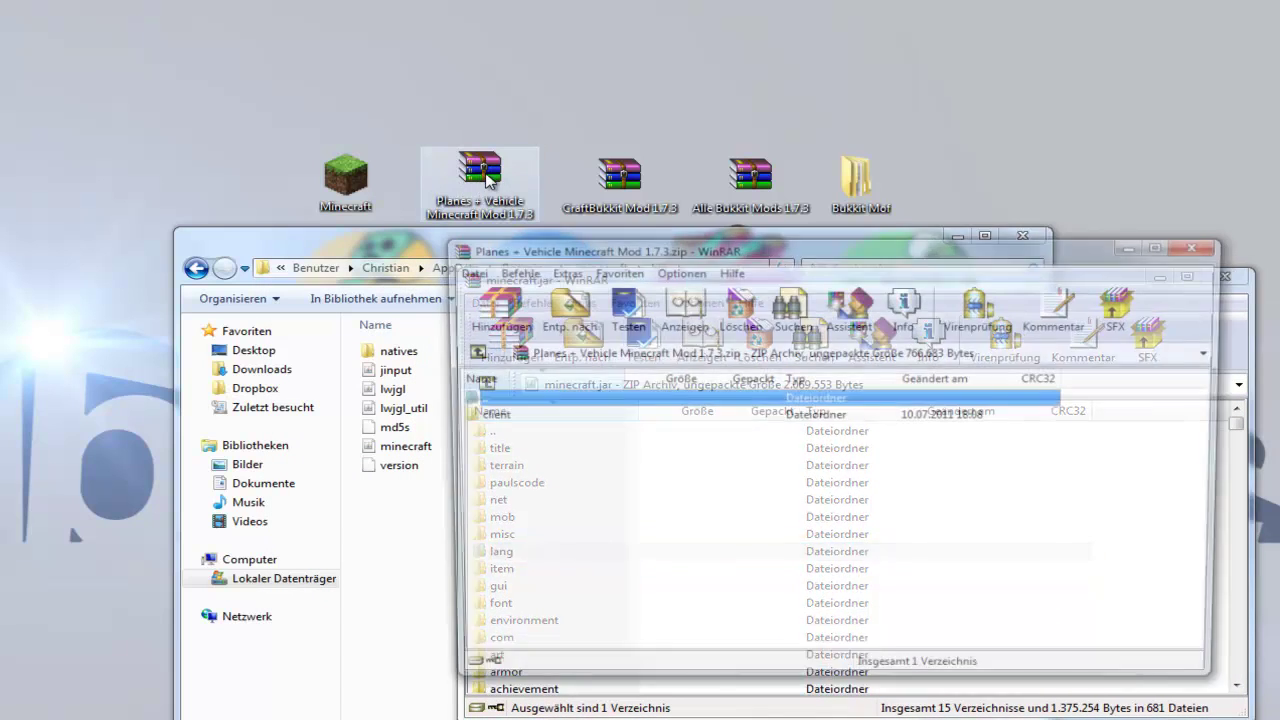
left_click_drag(595, 280, 61, 290)
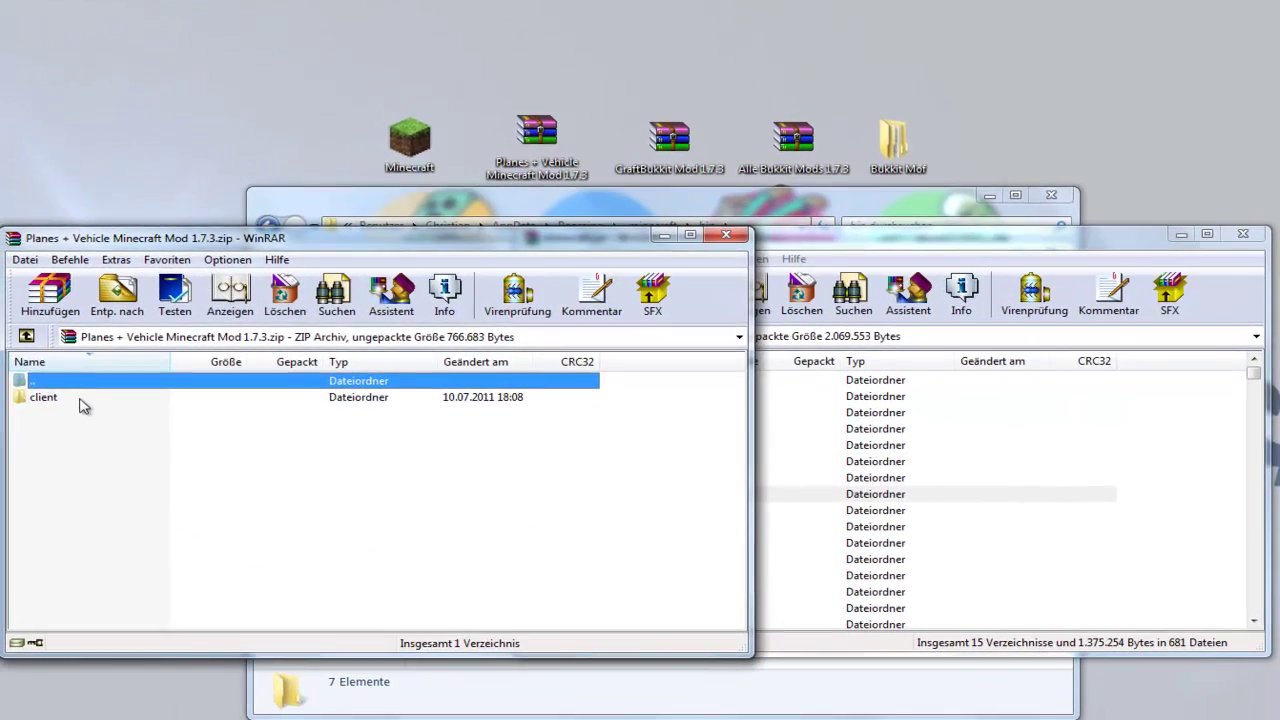
double_click(32, 414)
double_click(34, 415)
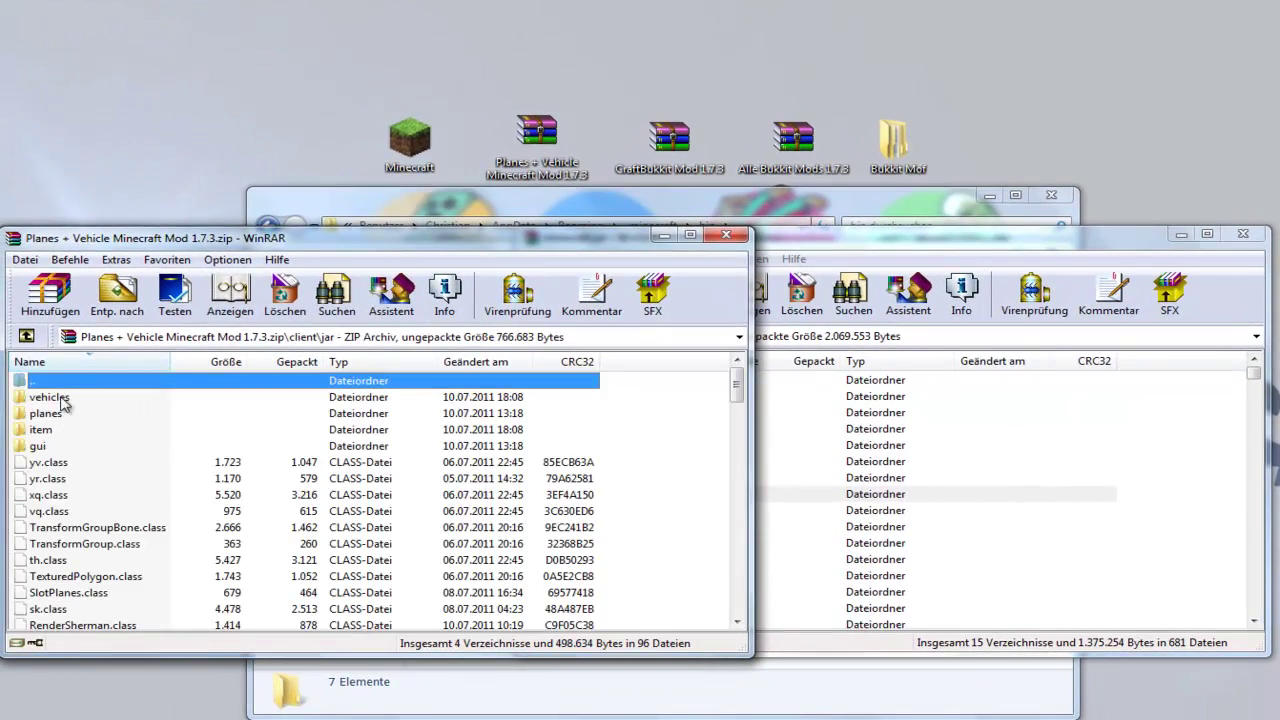
Add all folders and class files from the mod's client\jar folder to minecraft.jar, replacing existing files
left_click(63, 399)
scroll(62, 400, "down", 20)
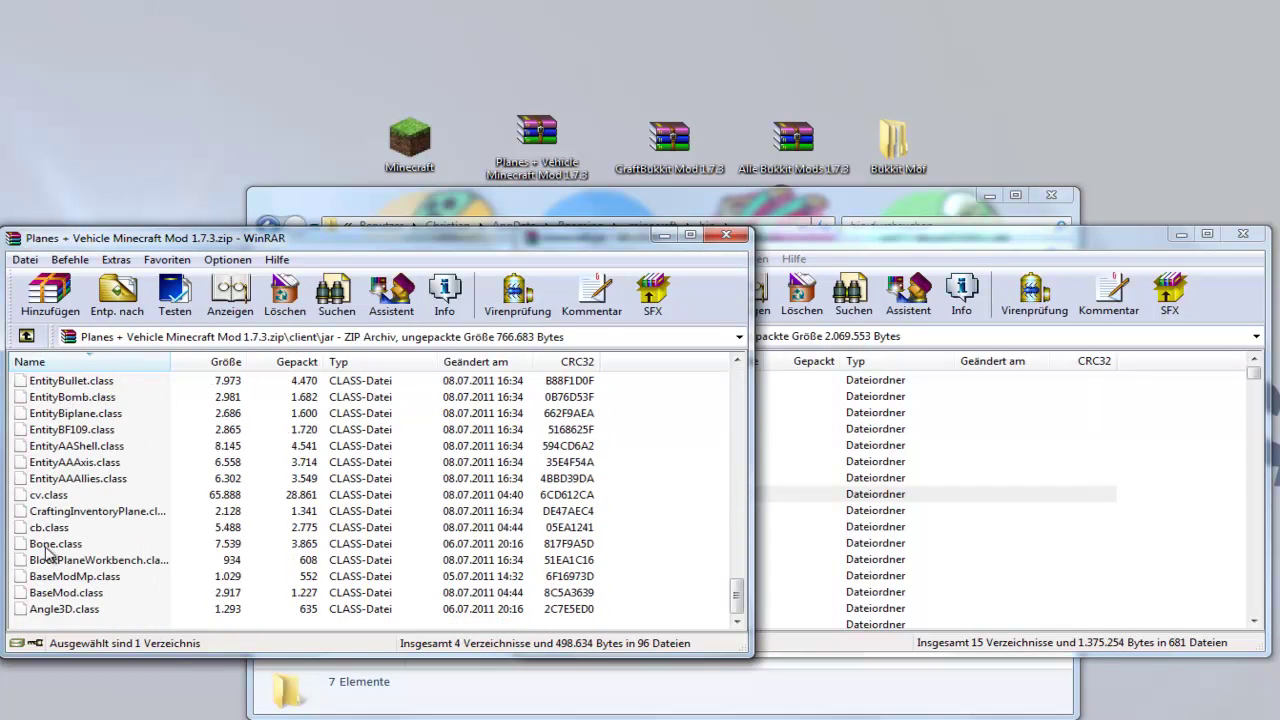
left_click(68, 611, "shift")
left_click_drag(76, 545, 1180, 519)
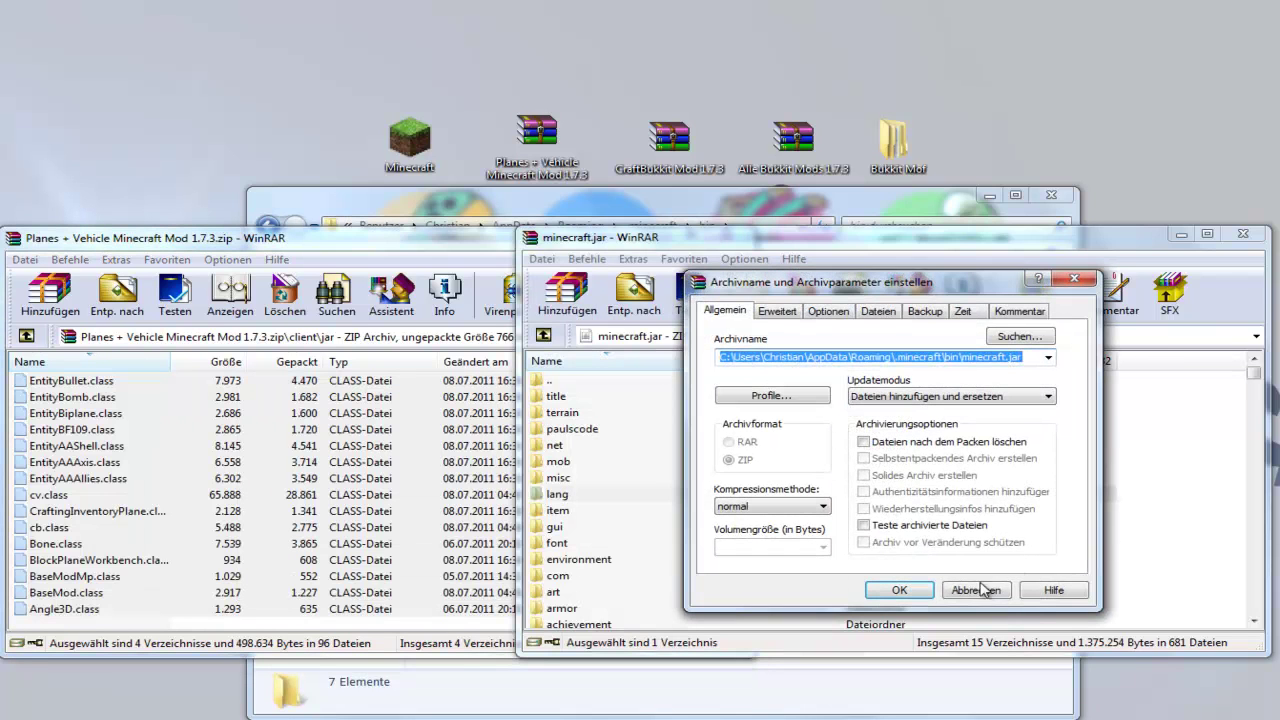
left_click(920, 597)
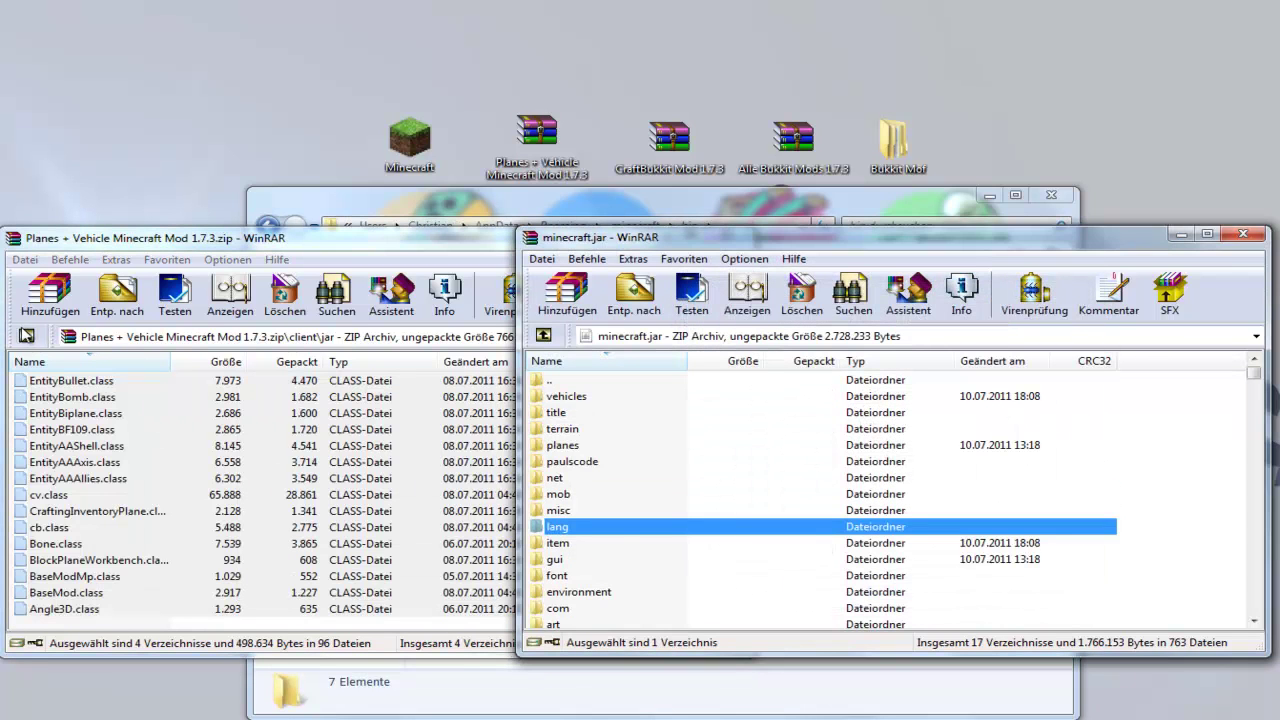
Extract vehicles.txt, vehicles.properties and planes.txt from the mod's client folder into .minecraft, and close both archives
left_click(27, 336)
left_click(1243, 233)
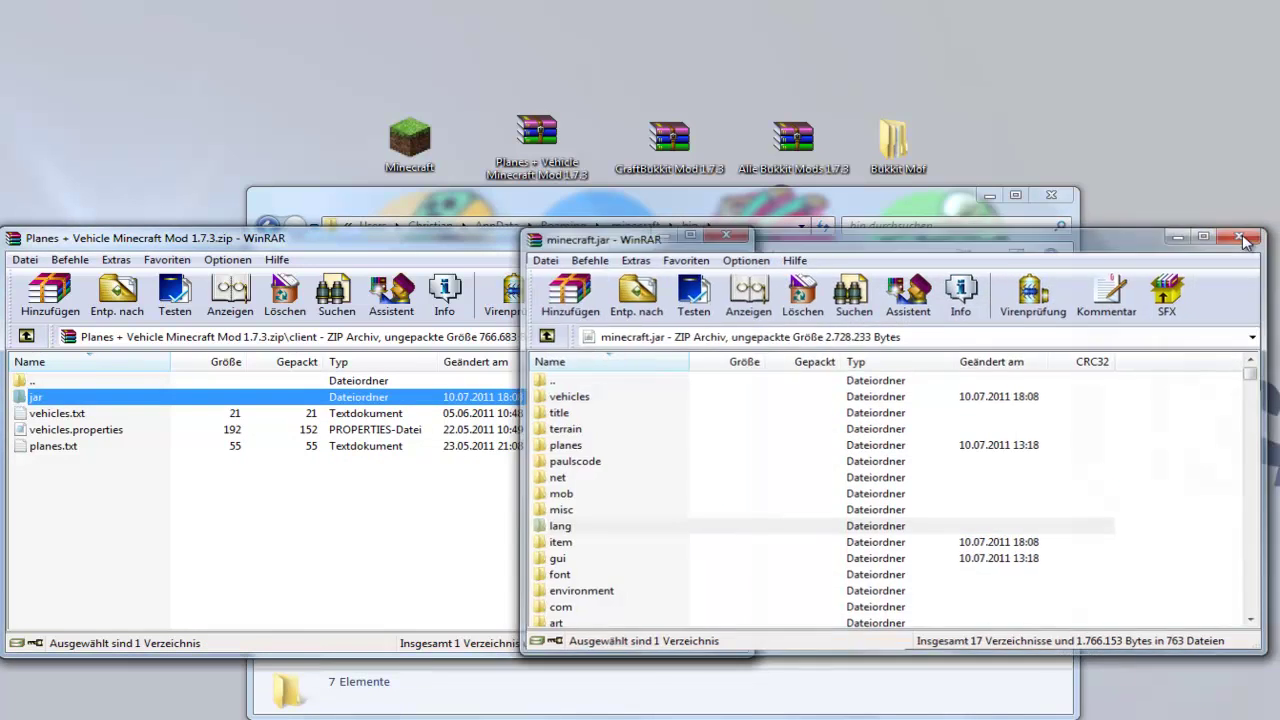
left_click_drag(839, 197, 1035, 185)
left_click_drag(56, 475, 62, 420)
left_click(1033, 505)
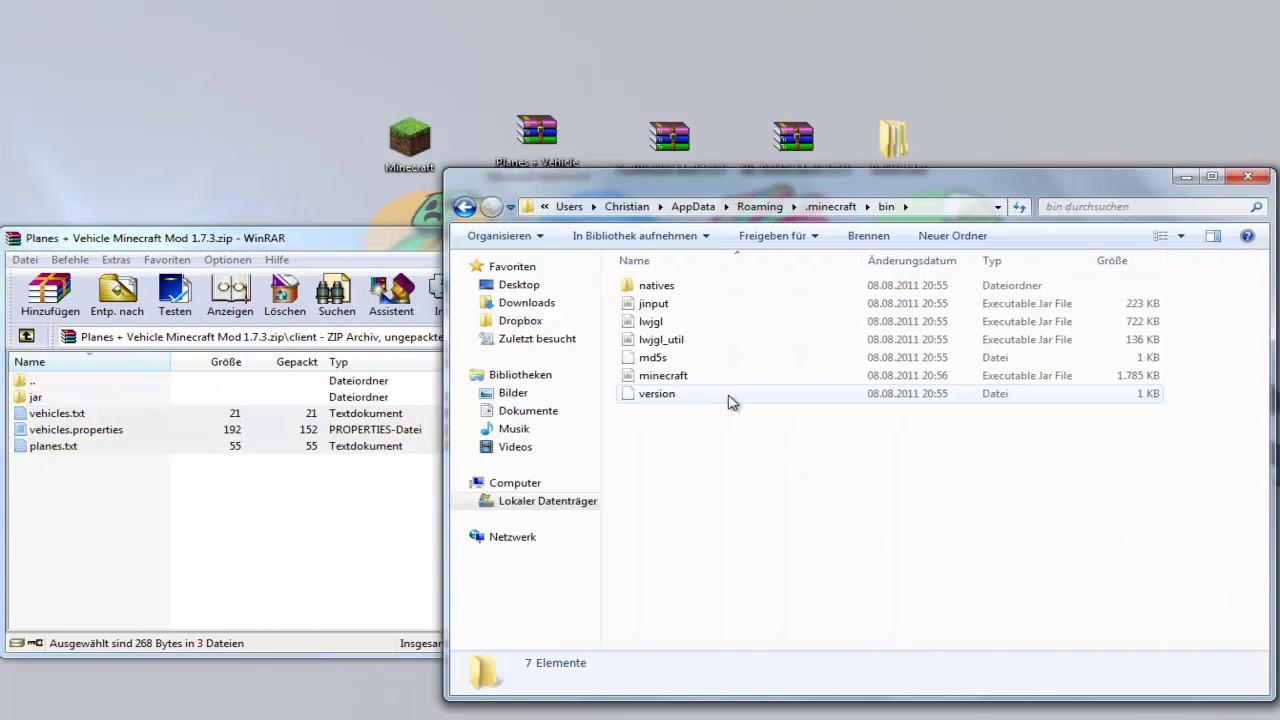
left_click(463, 208)
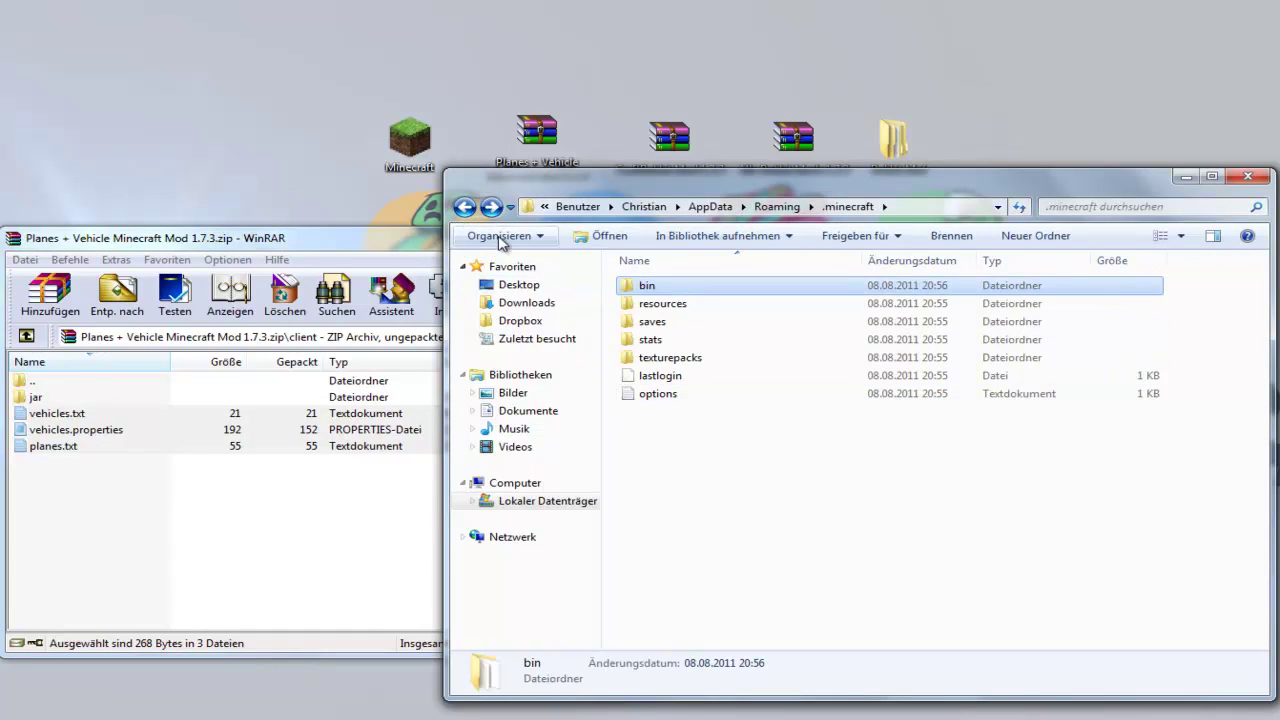
left_click_drag(51, 483, 828, 497)
left_click(771, 530)
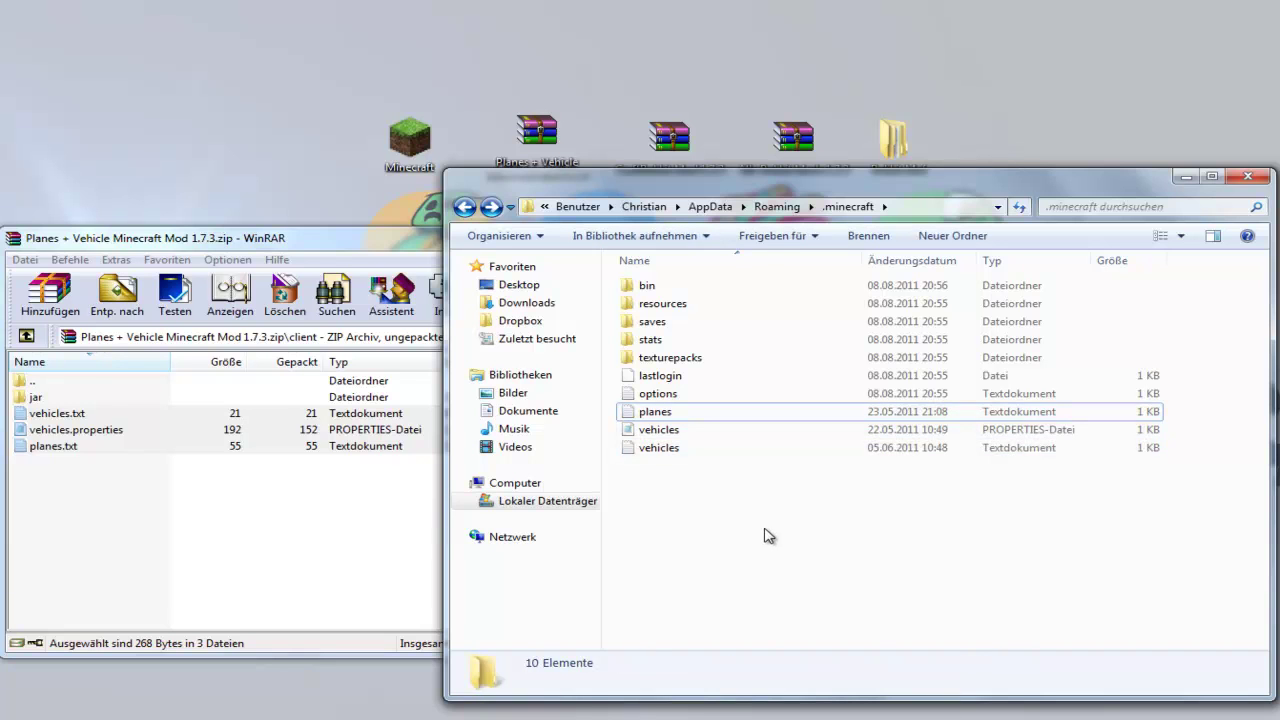
left_click(346, 248)
left_click(722, 236)
left_click_drag(744, 177, 627, 204)
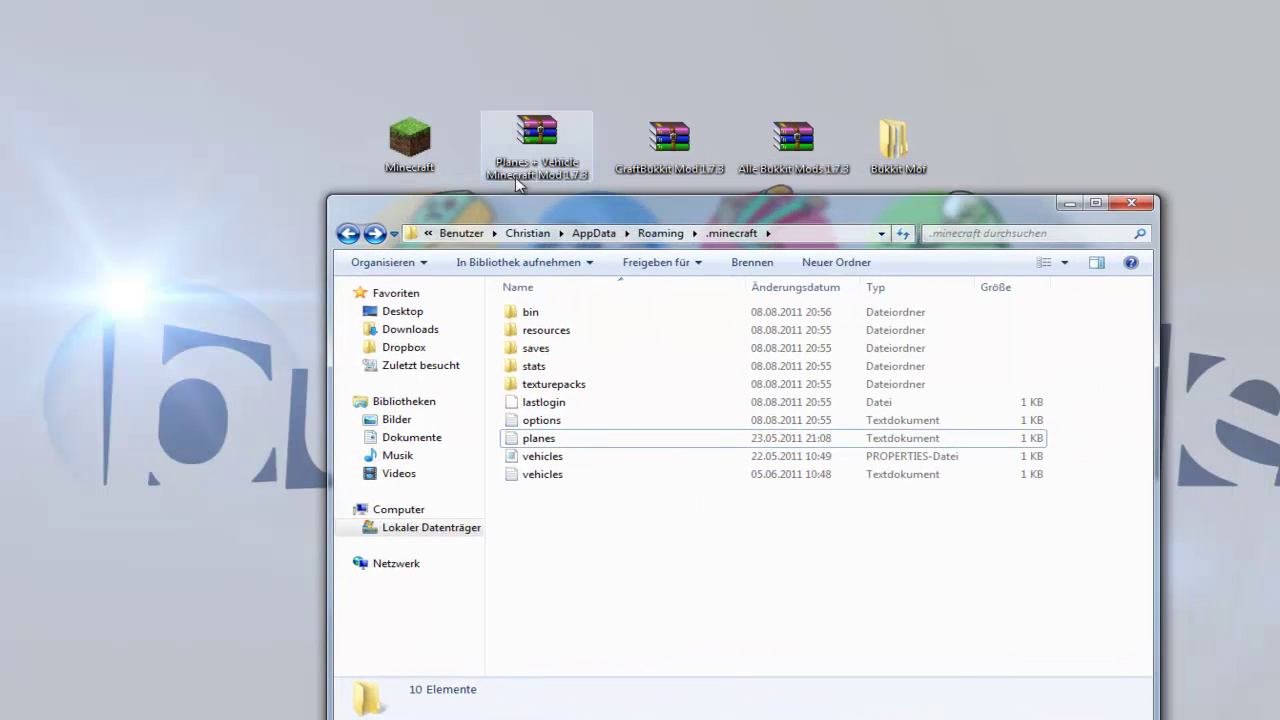
Launch the modded Minecraft and log in, re-entering the account password after the first attempt
double_click(410, 140)
left_click(725, 306)
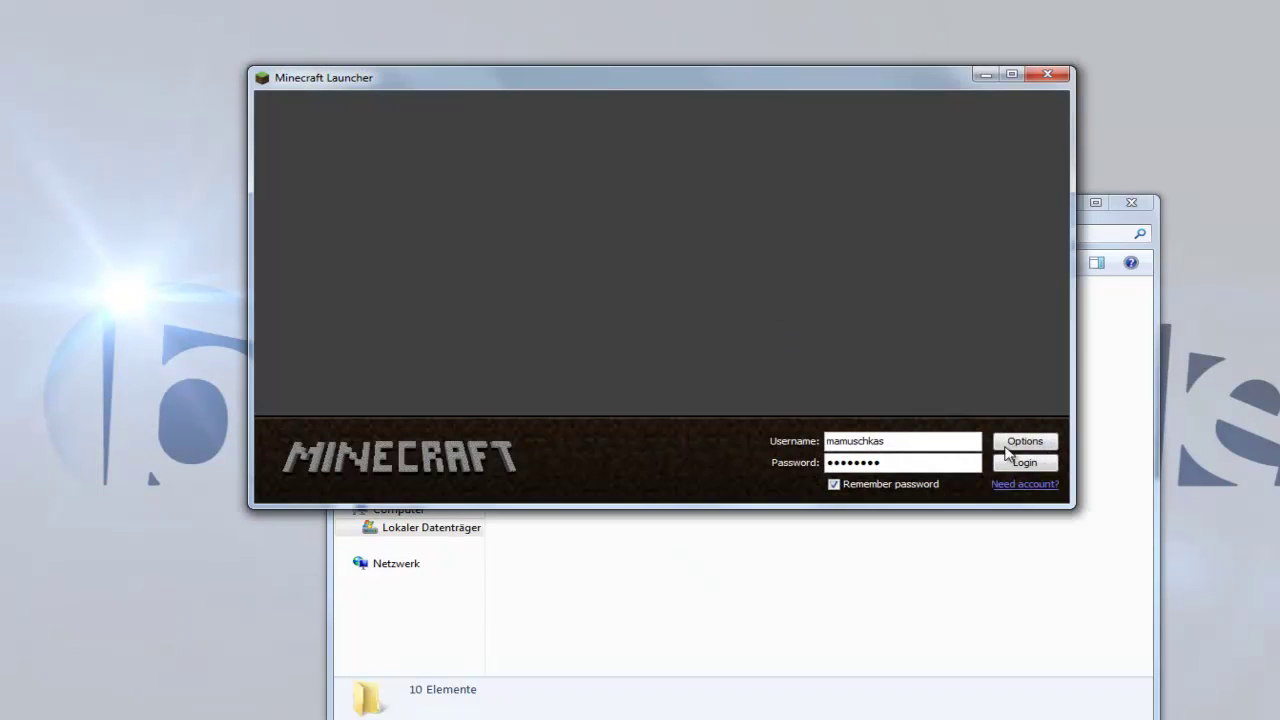
left_click(1014, 462)
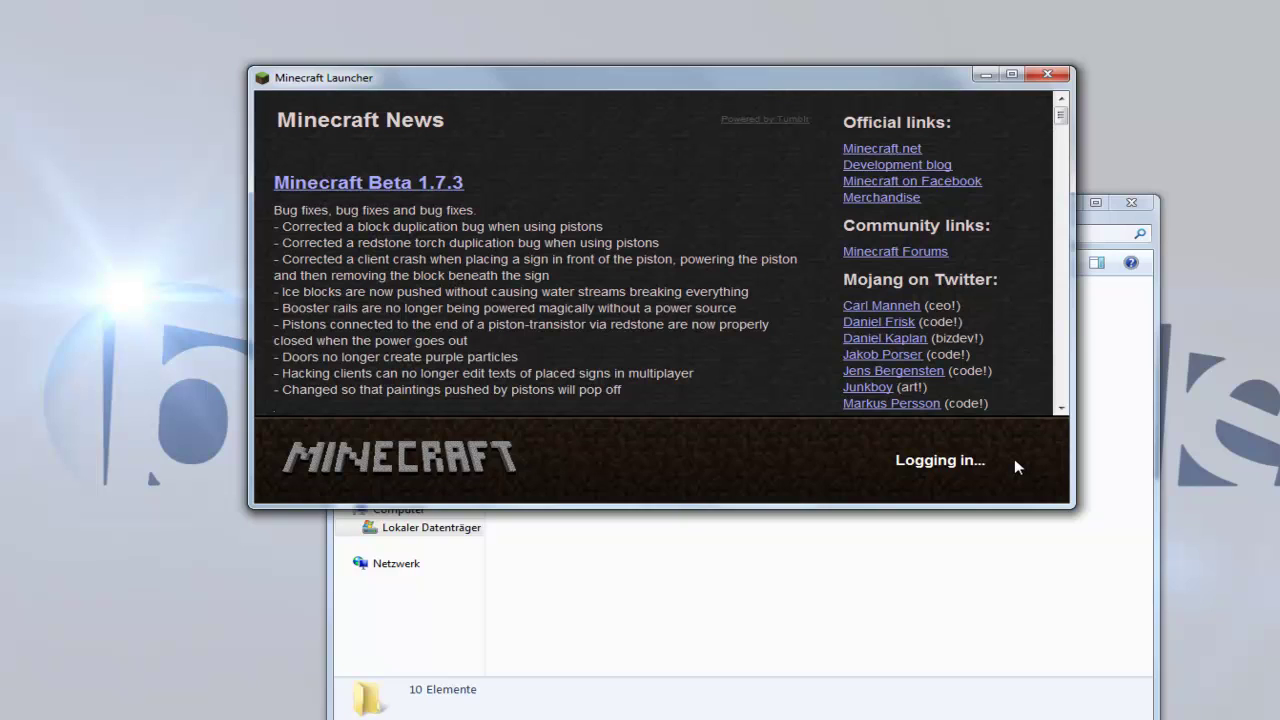
left_click(1011, 450)
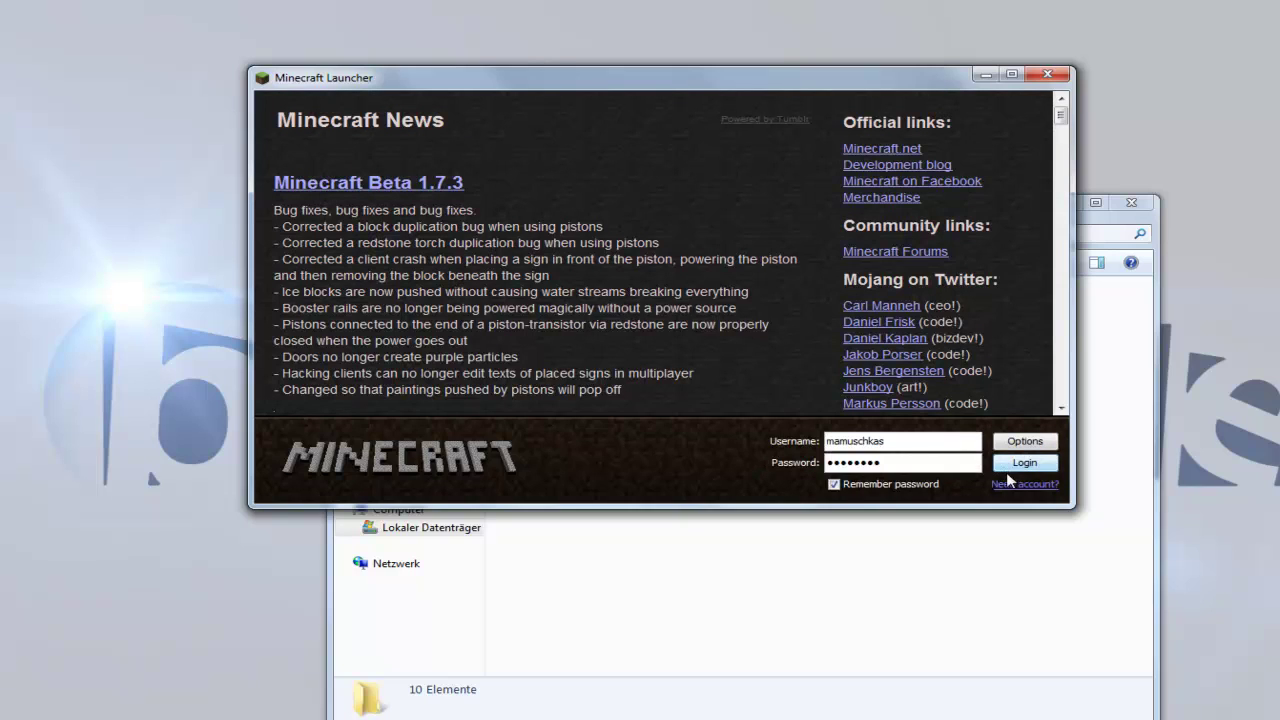
double_click(918, 467)
type("a")
left_click(1020, 466)
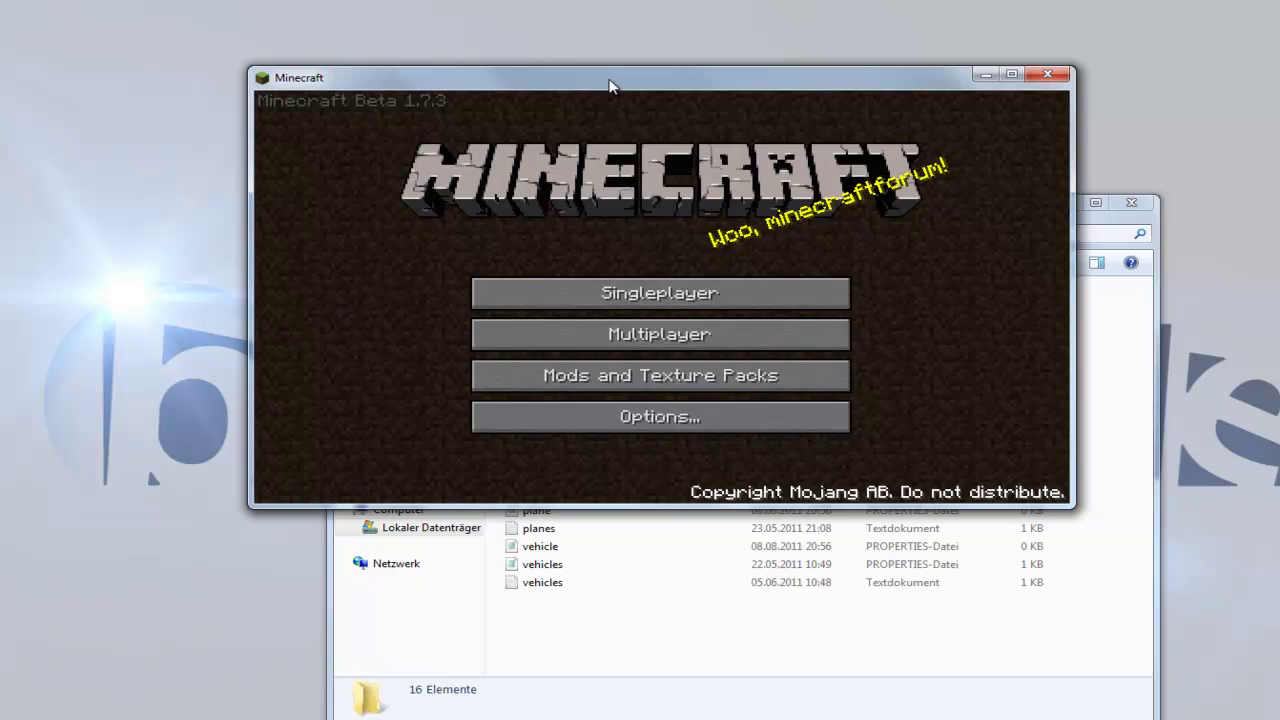
Create a new singleplayer world with the default settings to test the modded game
left_click(594, 293)
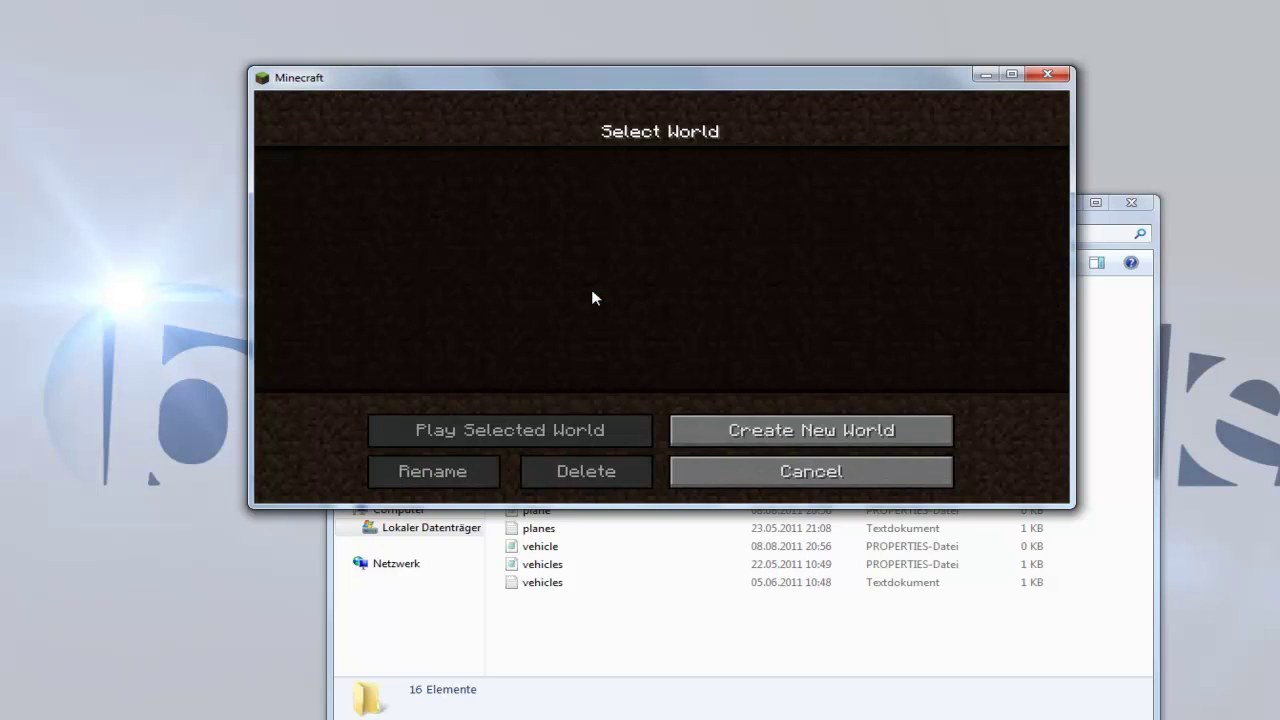
left_click(748, 425)
left_click(753, 404)
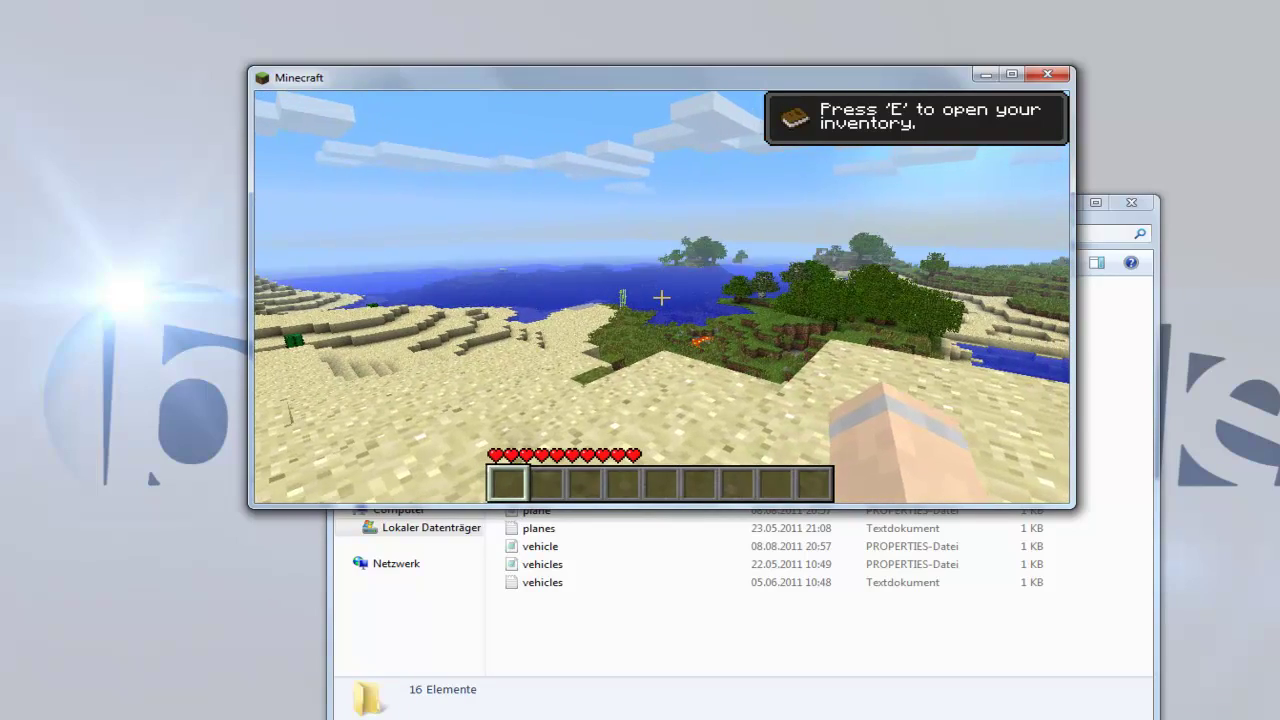
Leave the test world for the title screen and close both Minecraft and the .minecraft folder
key("Escape")
left_click(677, 395)
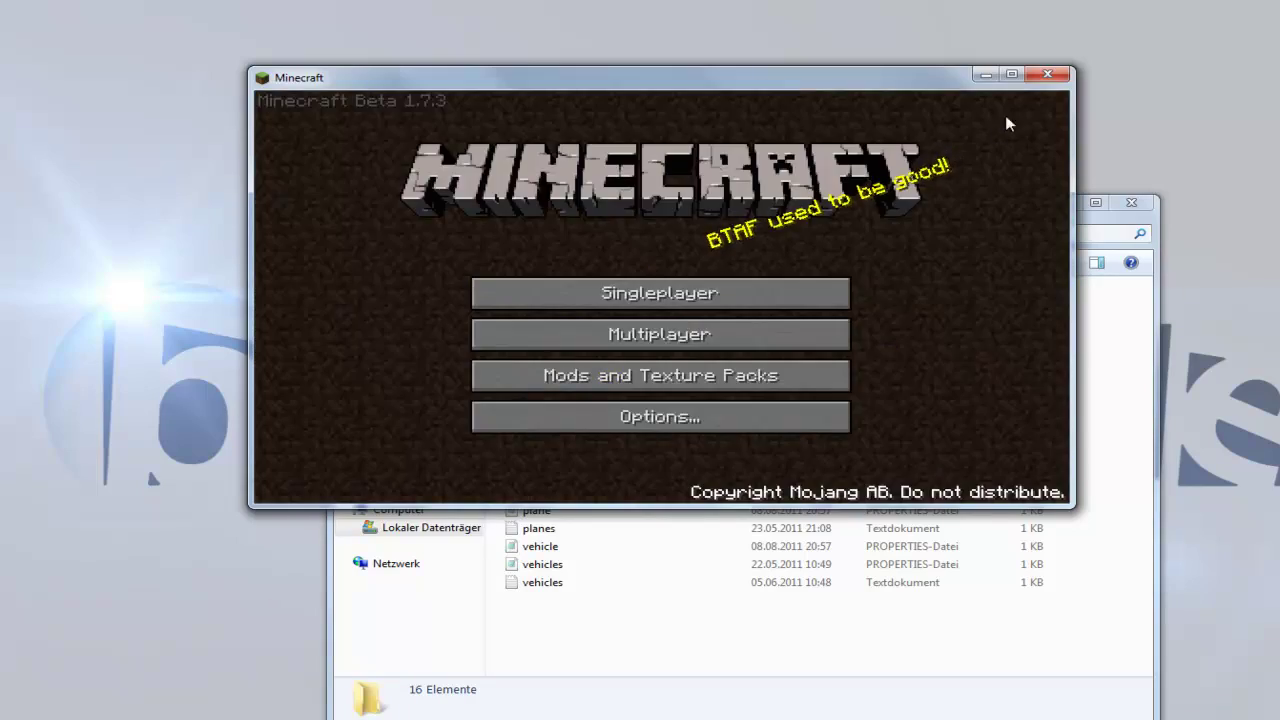
left_click(1047, 73)
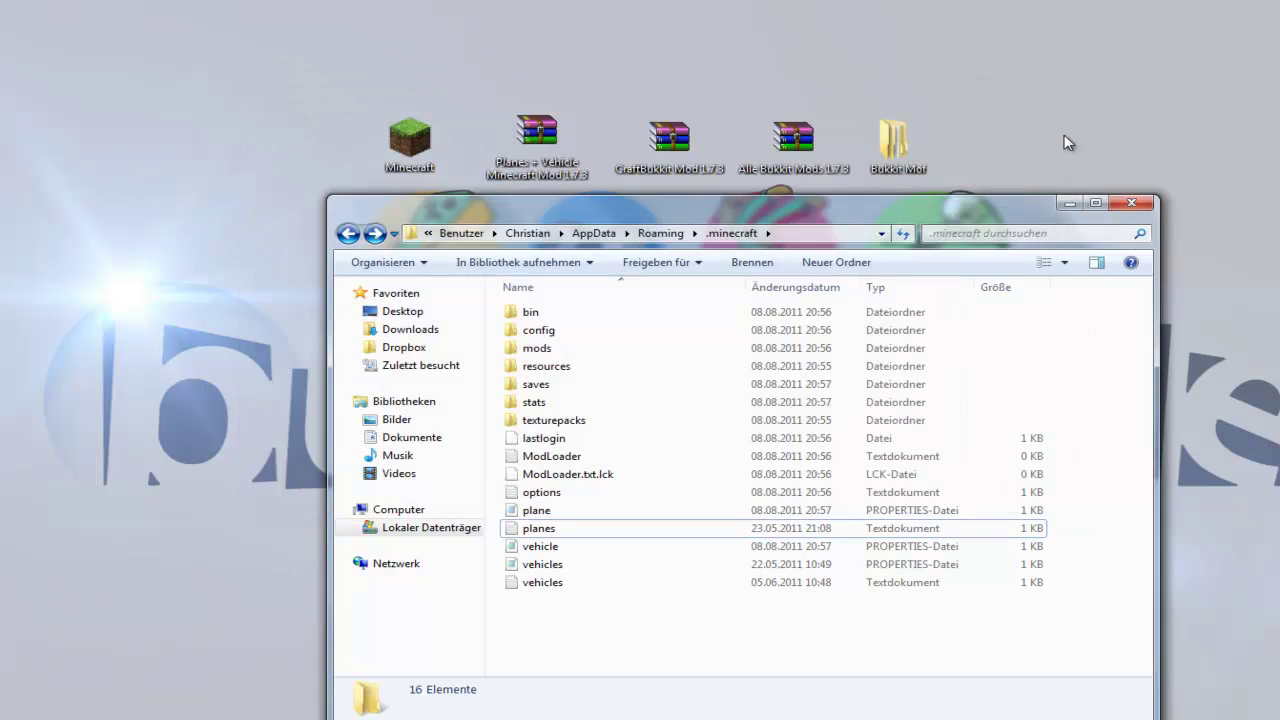
left_click(1134, 204)
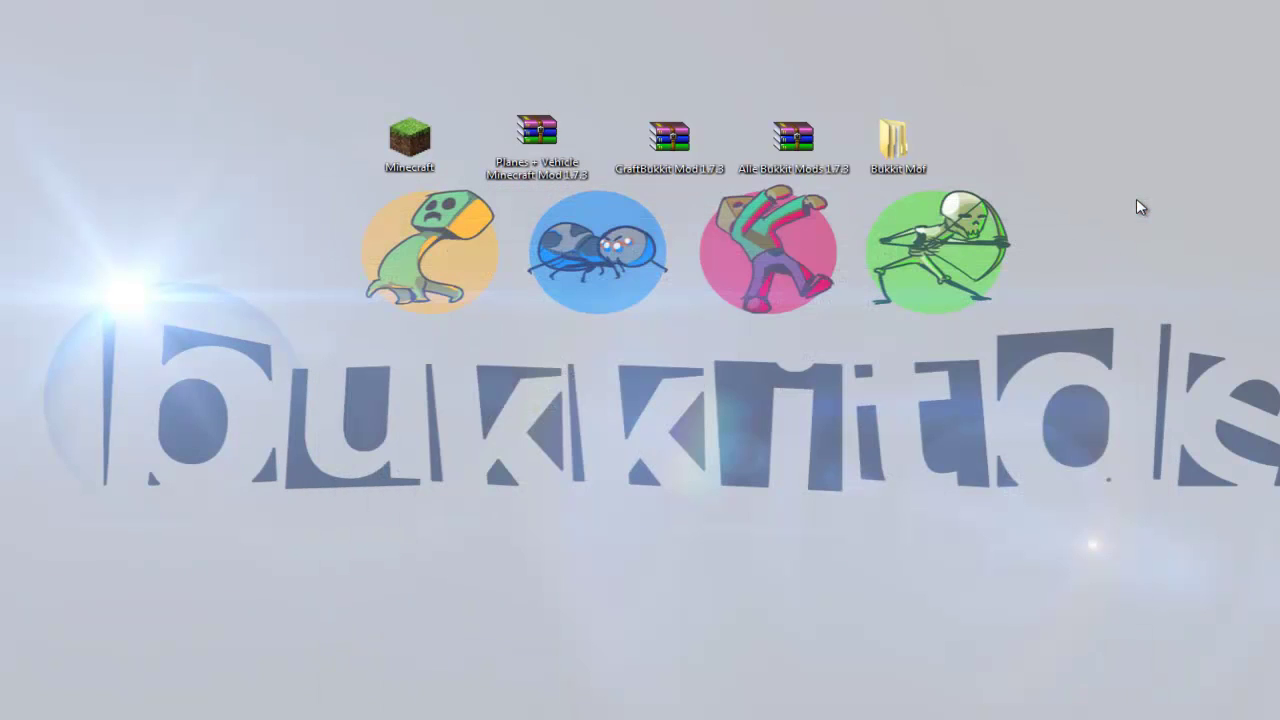
Open the Bukkit Mof server folder from the desktop
double_click(912, 150)
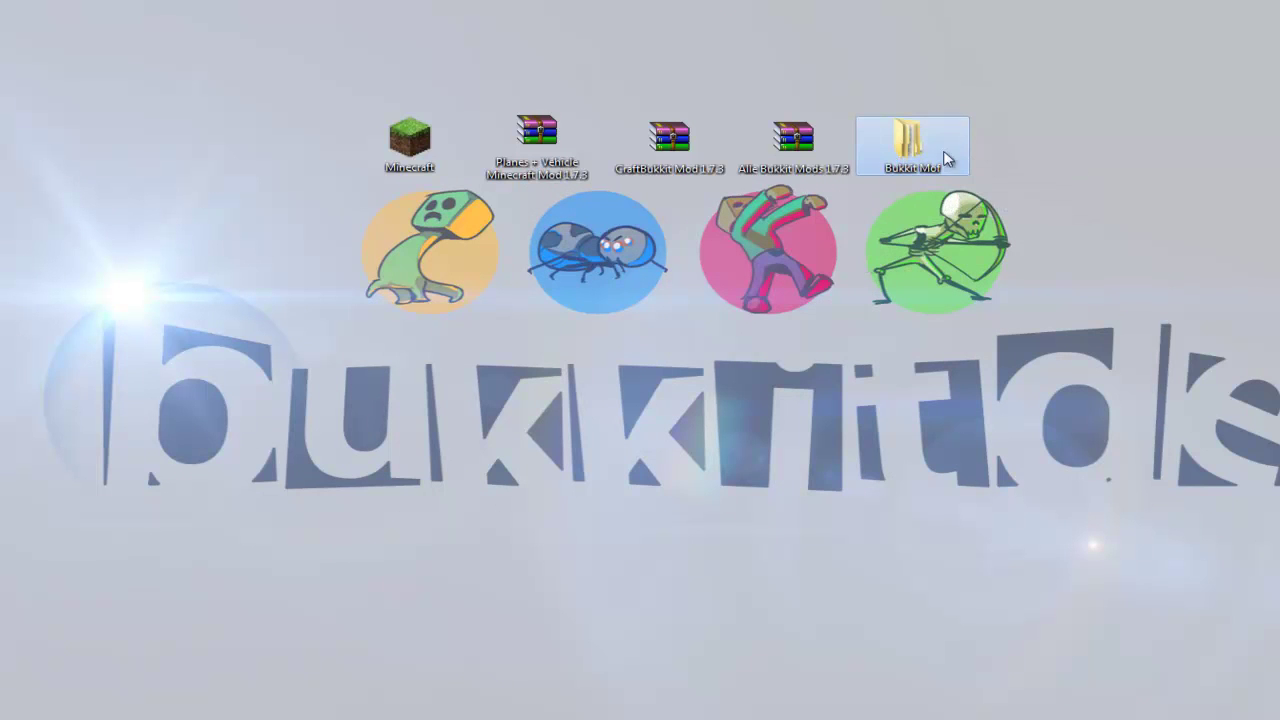
double_click(938, 138)
left_click_drag(677, 214, 628, 214)
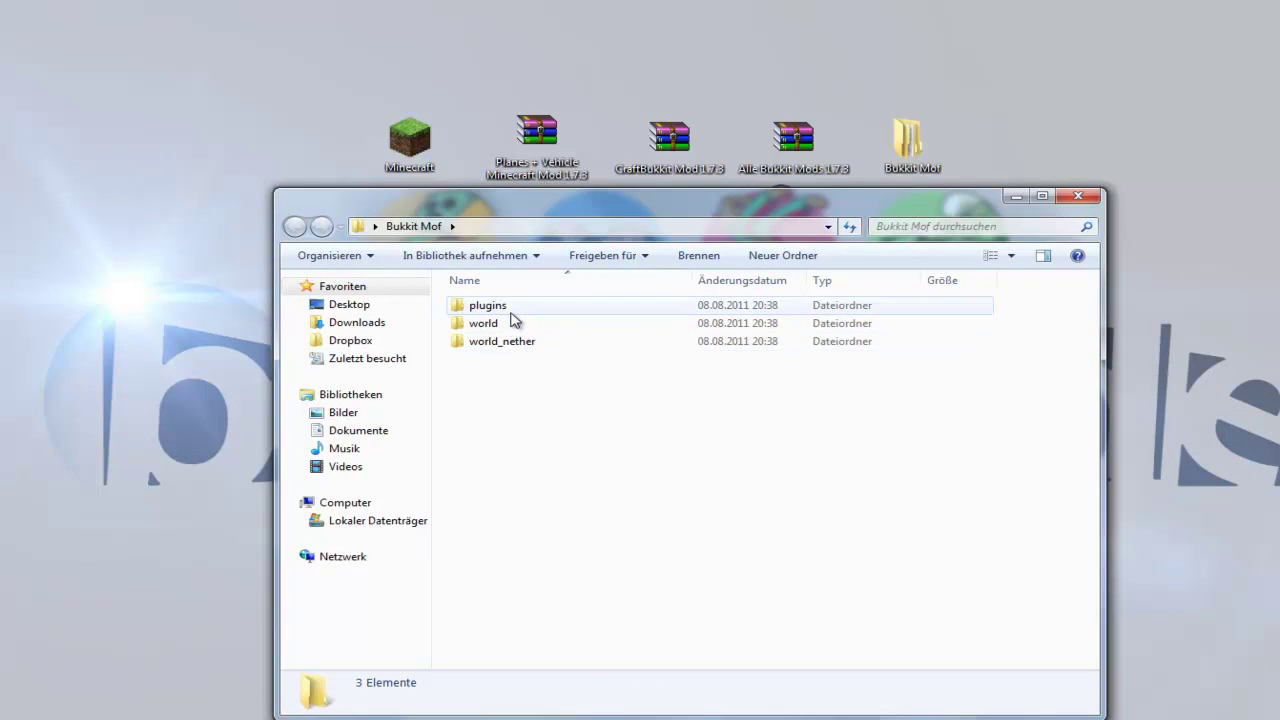
Check the plugins folder and copy the craftbukkit-0.0.1-SNAPSHOT jar from CraftBukkit Mod 1.7.3.zip into the Bukkit Mof folder
double_click(512, 314)
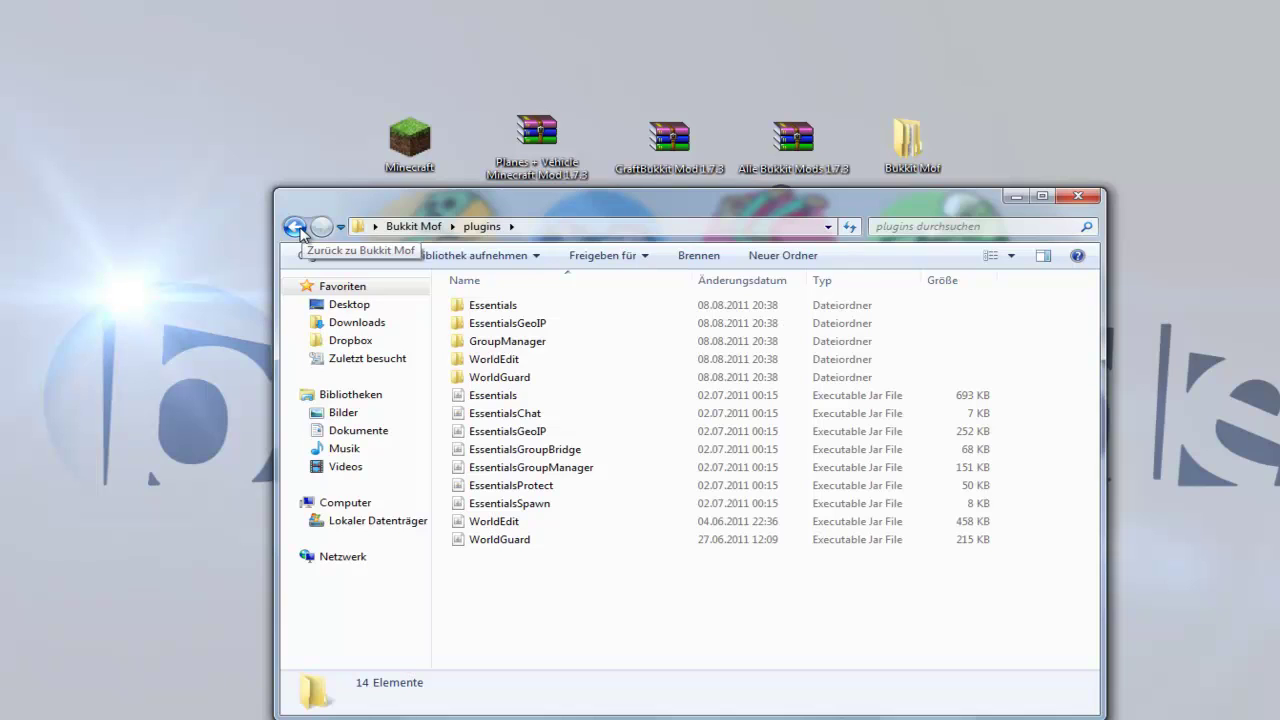
left_click(295, 227)
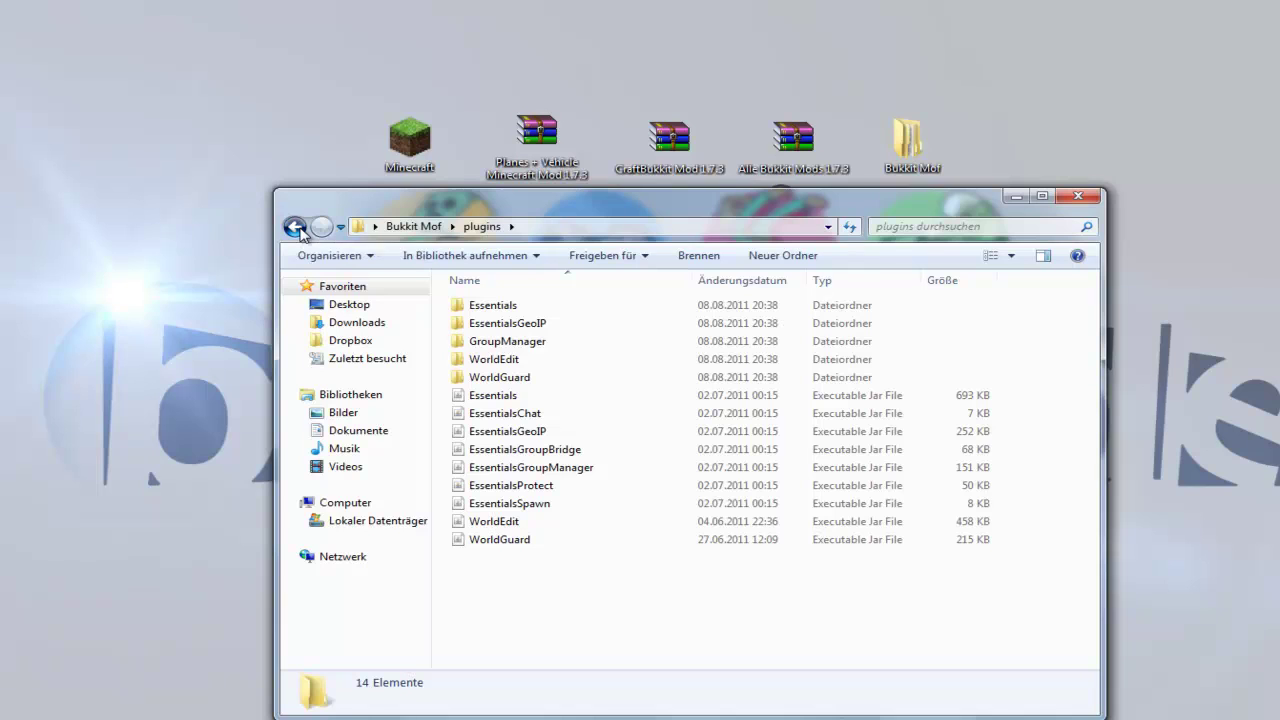
double_click(672, 145)
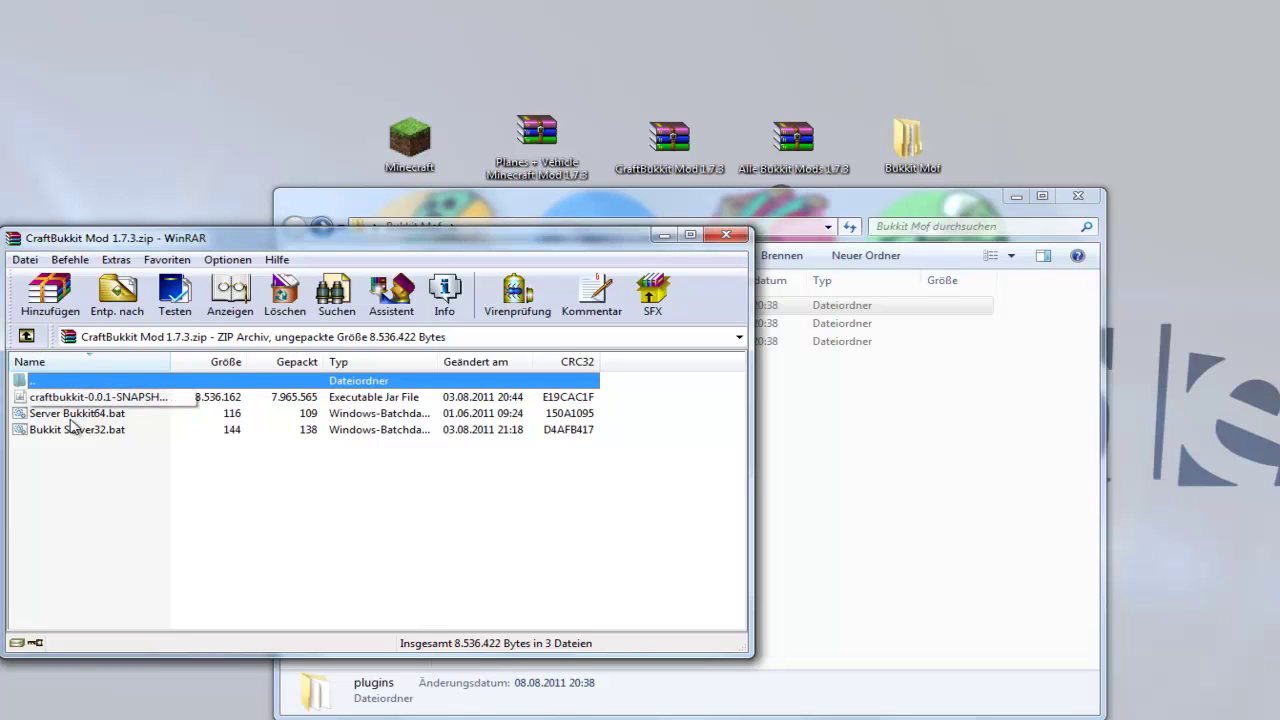
left_click_drag(75, 397, 914, 434)
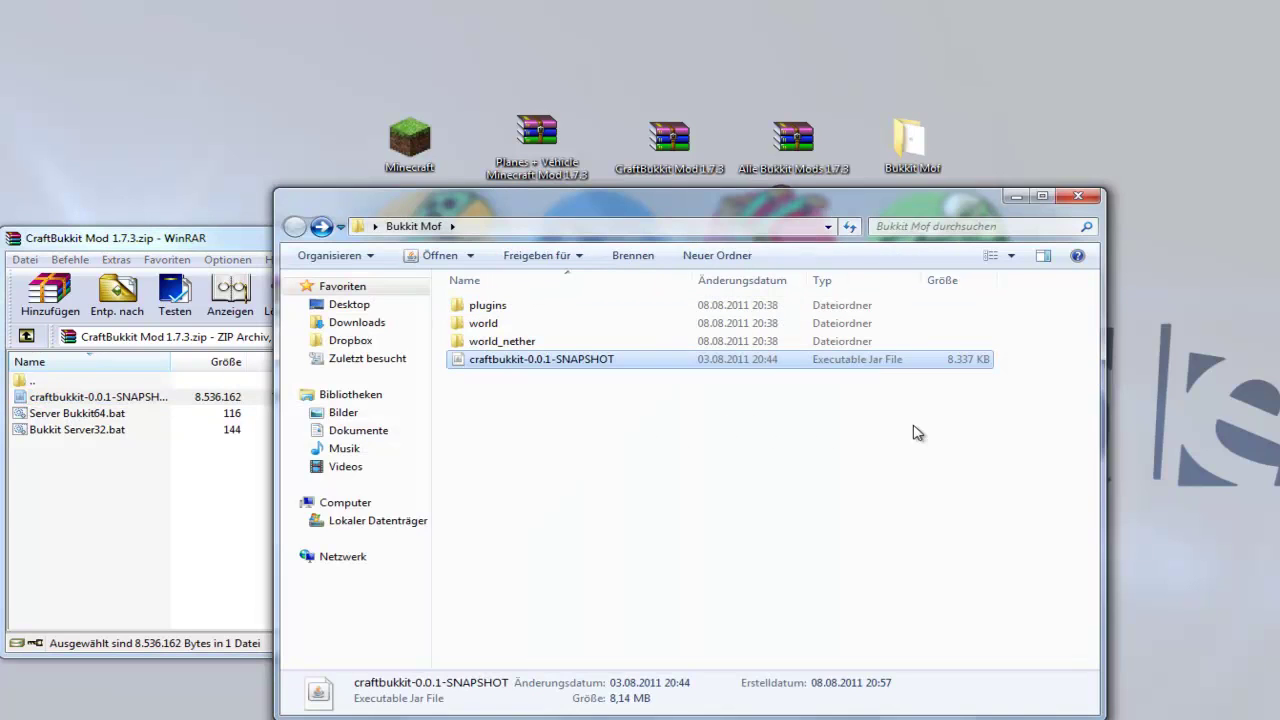
left_click(89, 465)
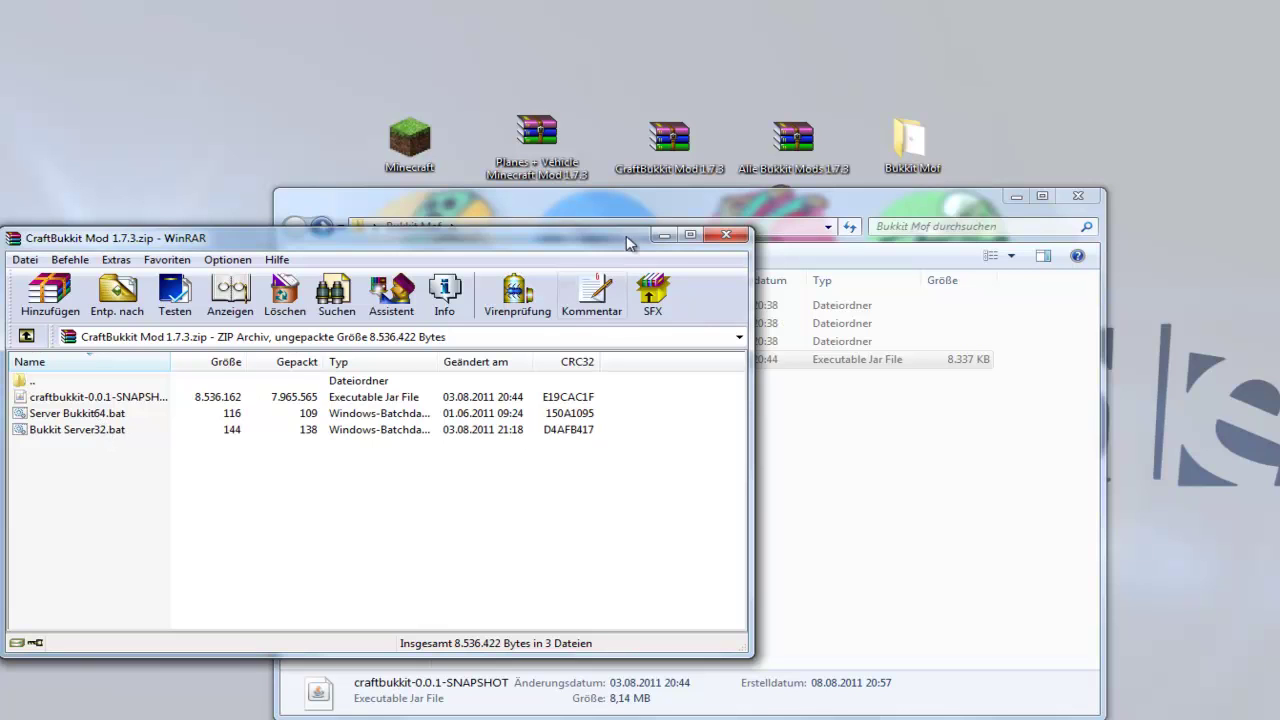
Check the computer's system properties for whether Windows is 32-bit or 64-bit, and close them again
left_click_drag(626, 238, 816, 243)
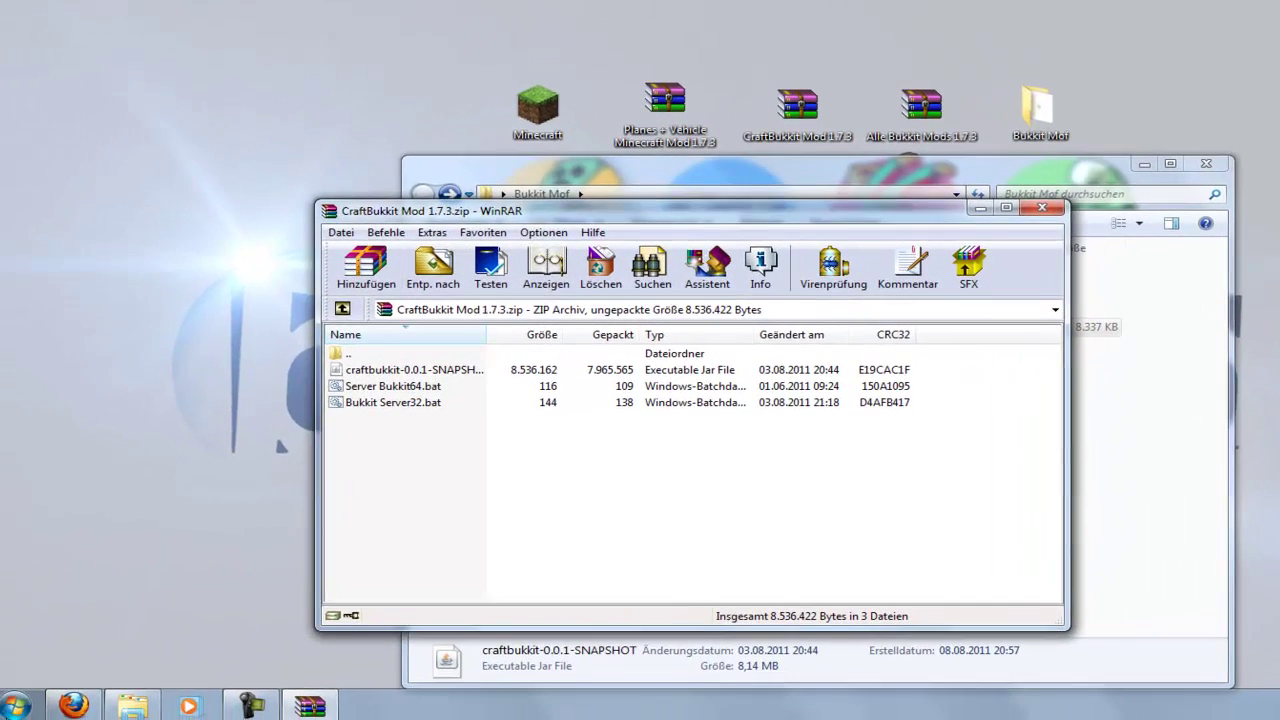
left_click(0, 719)
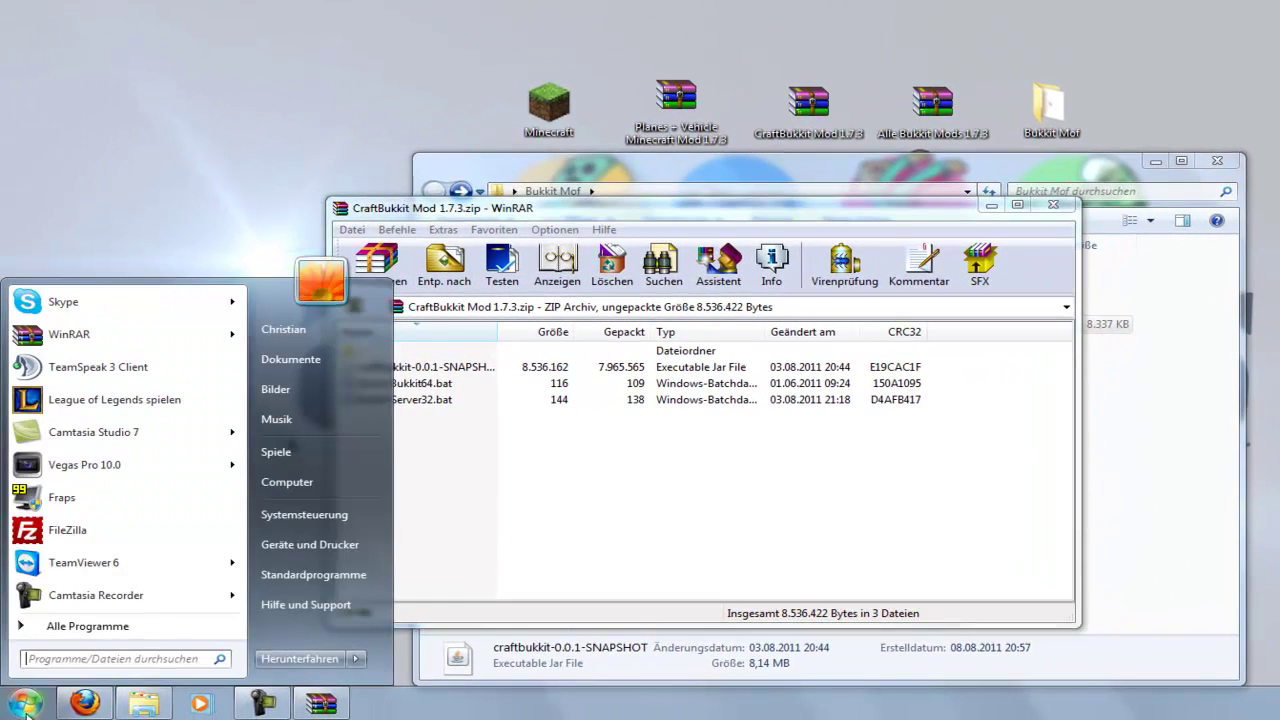
right_click(310, 484)
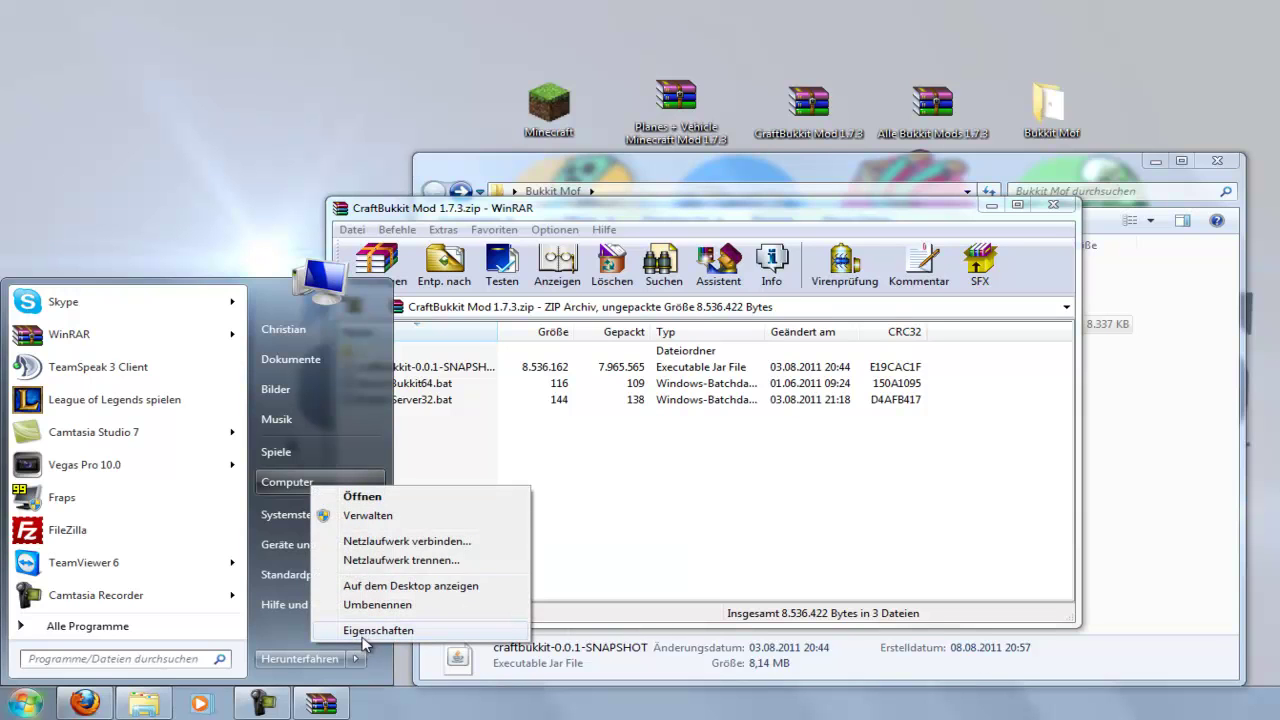
left_click(366, 632)
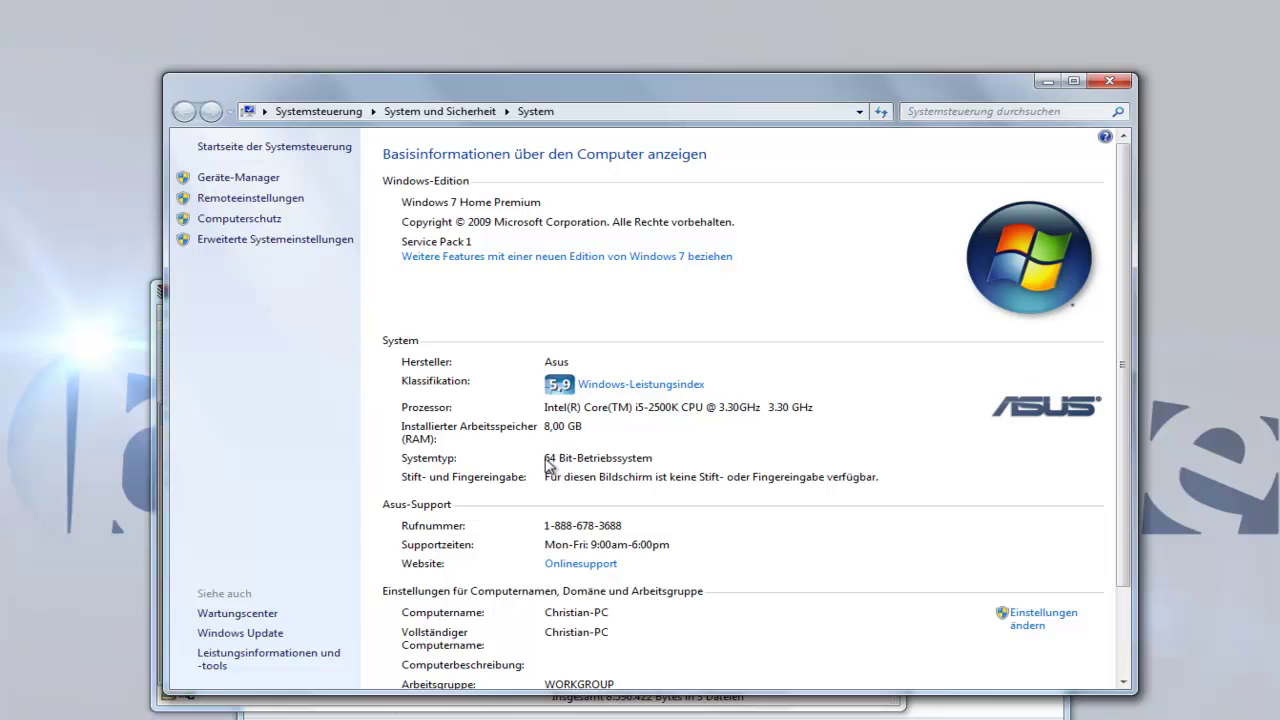
left_click(1118, 82)
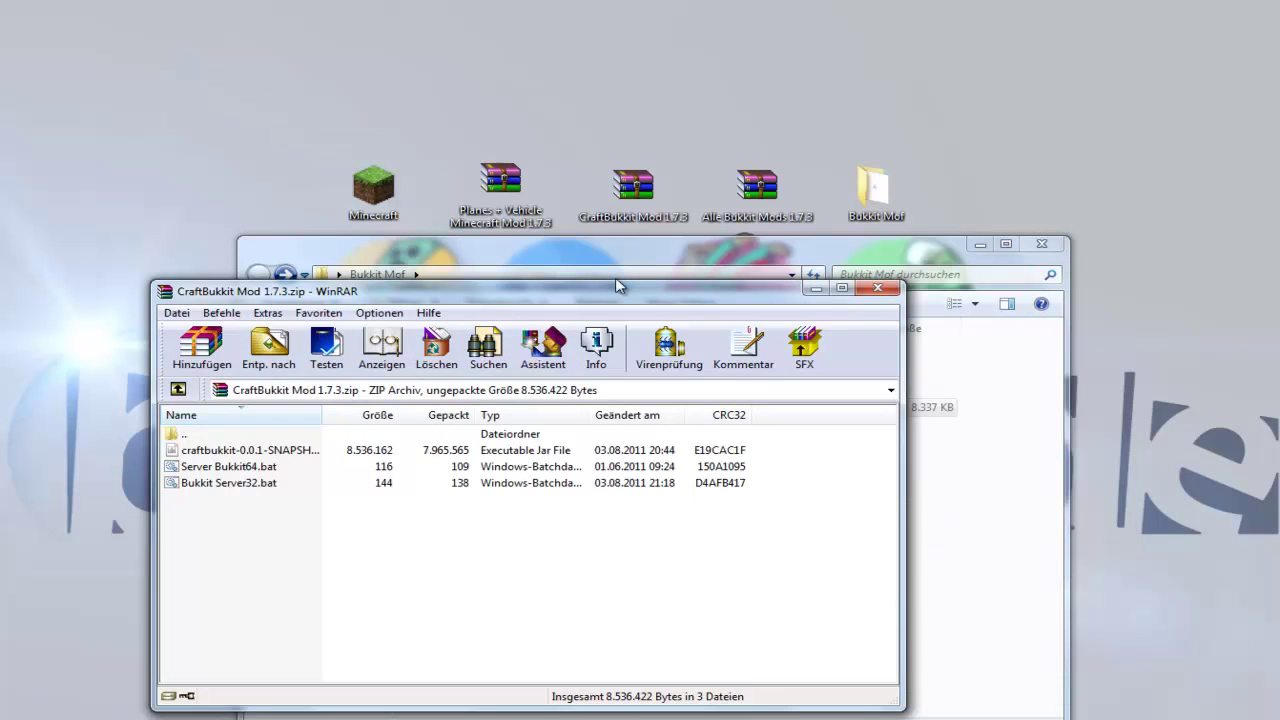
Extract Server Bukkit64.bat from the CraftBukkit Mod archive into the Bukkit Mof folder and close the archive
left_click(199, 468)
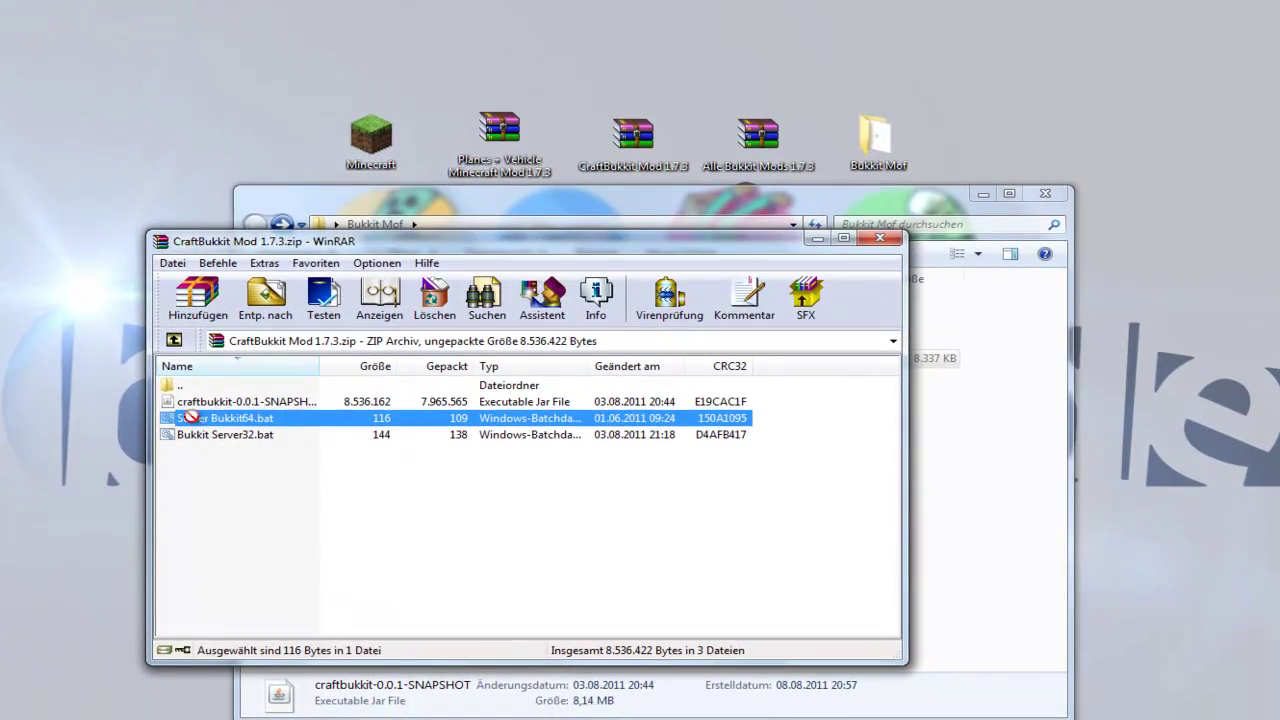
left_click_drag(190, 418, 1043, 436)
left_click(224, 262)
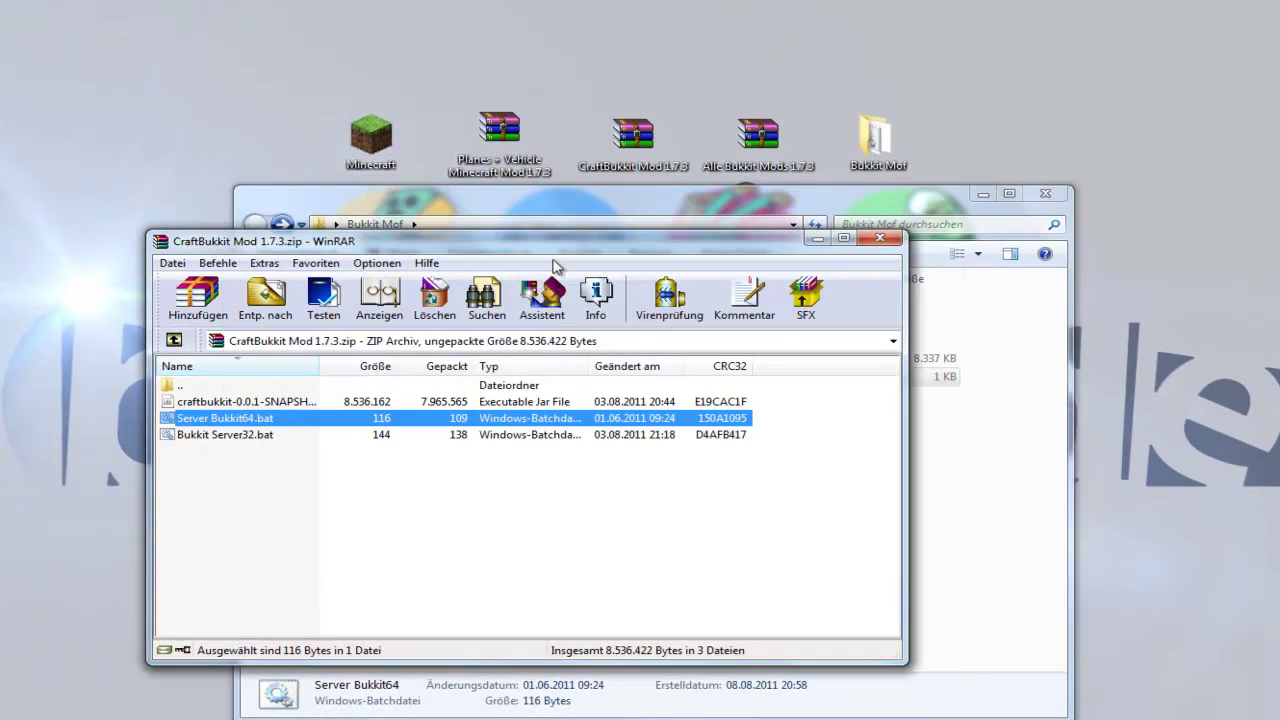
left_click(884, 238)
Run Server Bukkit64 once to generate the server files, shut the server down with the stop command and close its console
double_click(490, 384)
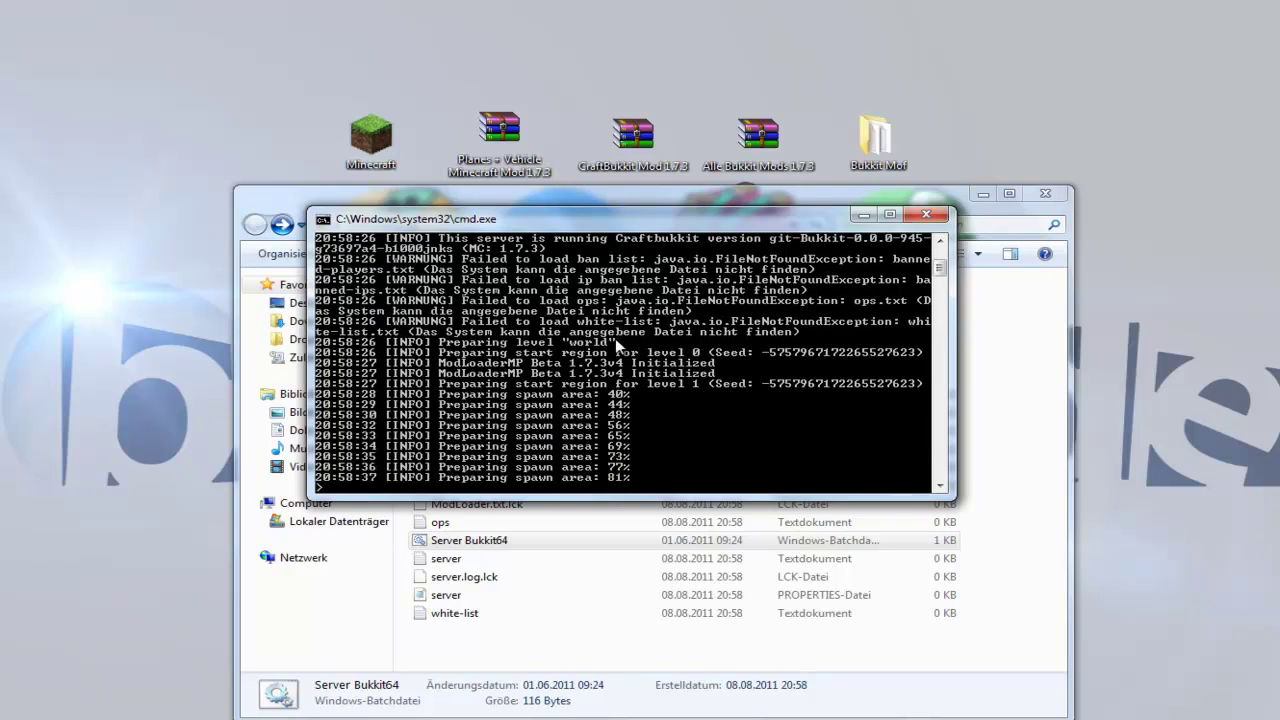
type("stop")
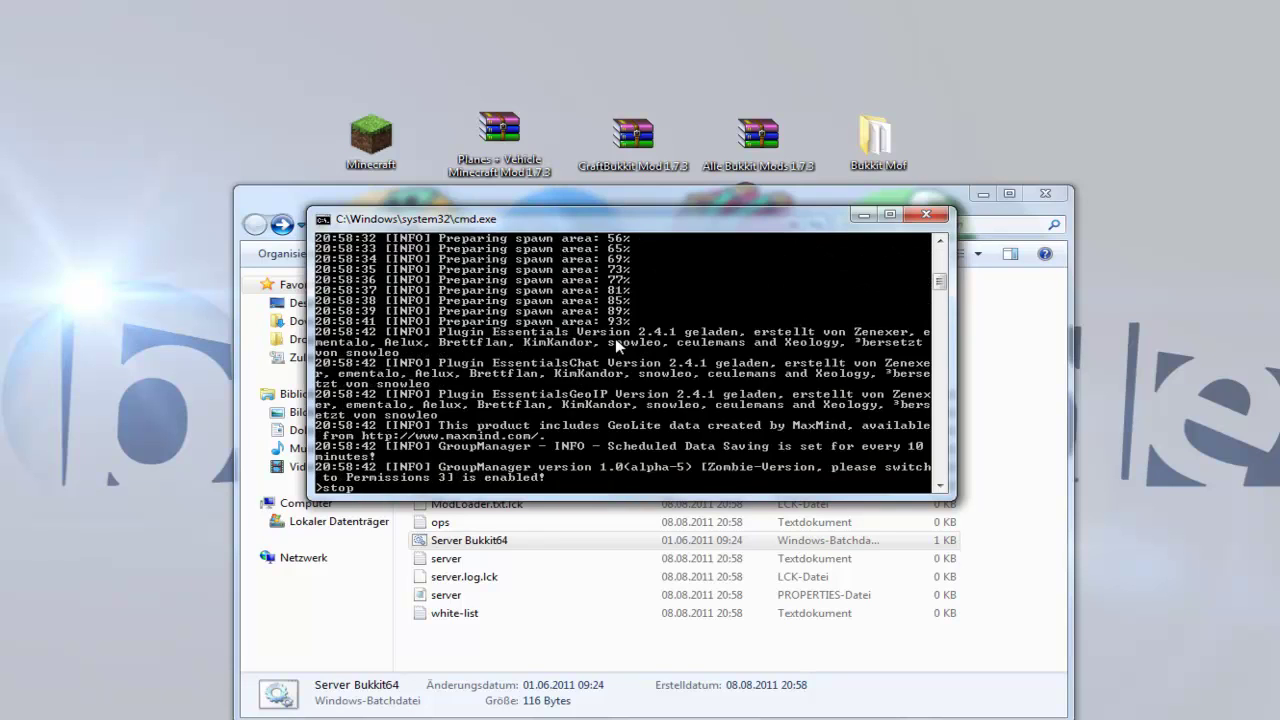
key("Return")
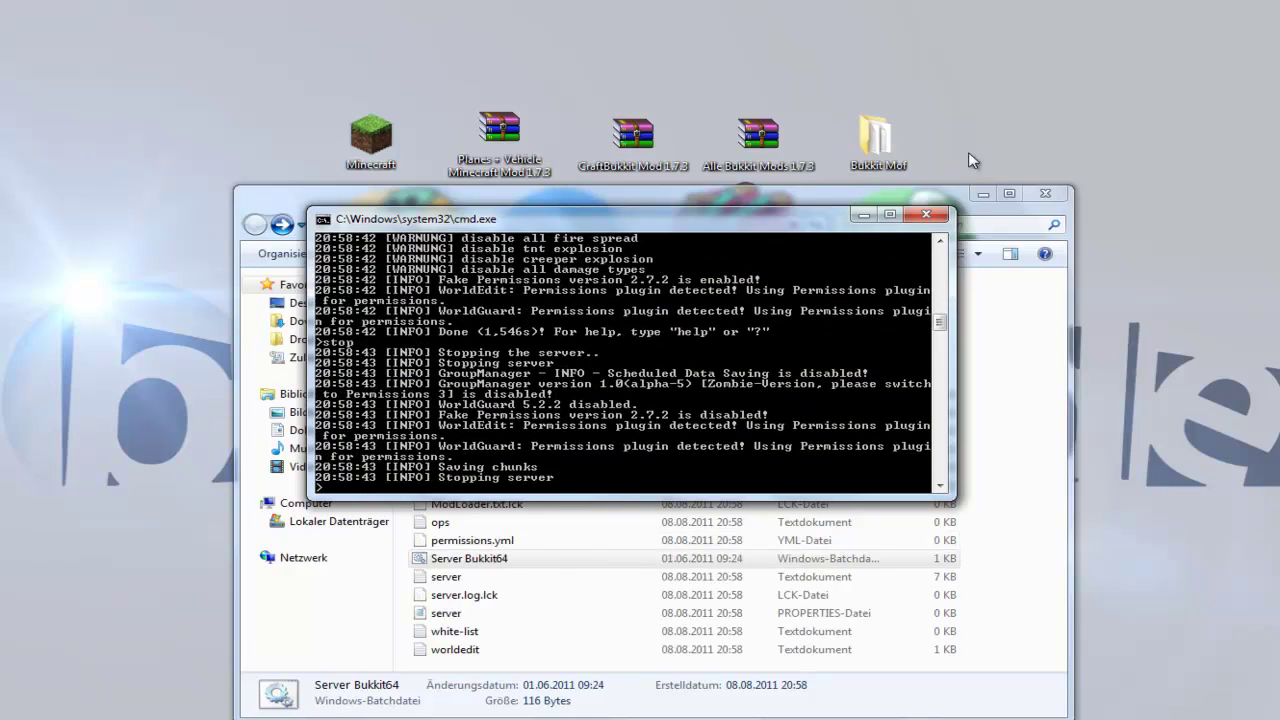
left_click(926, 214)
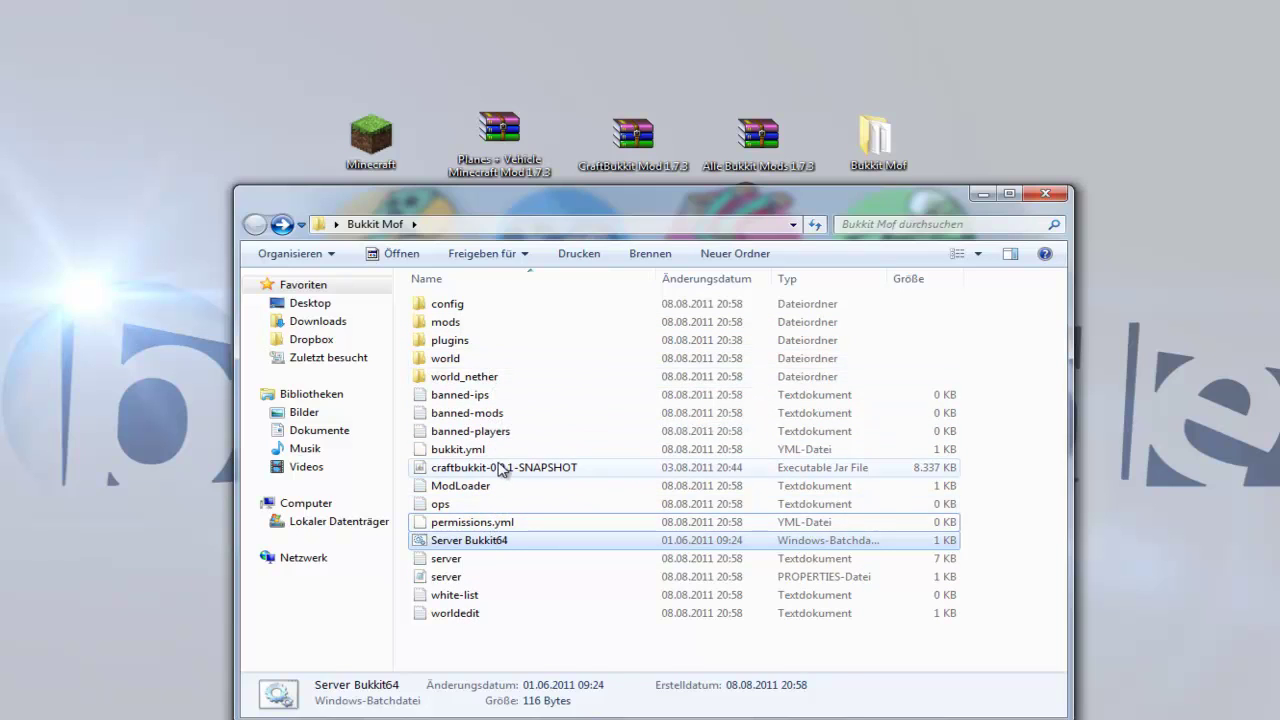
Open the craftbukkit-0.0.1-SNAPSHOT jar in the Bukkit Mof folder as an archive with WinRAR
left_click(498, 467)
right_click(498, 467)
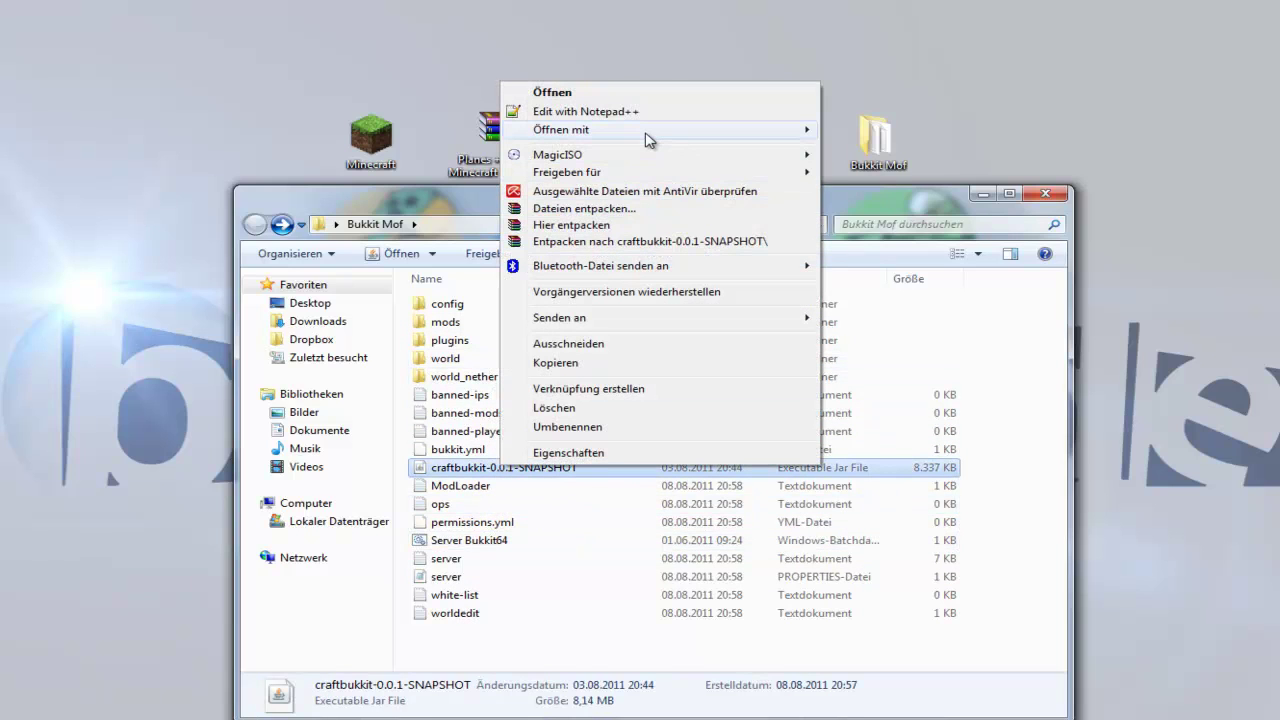
mouse_move(645, 137)
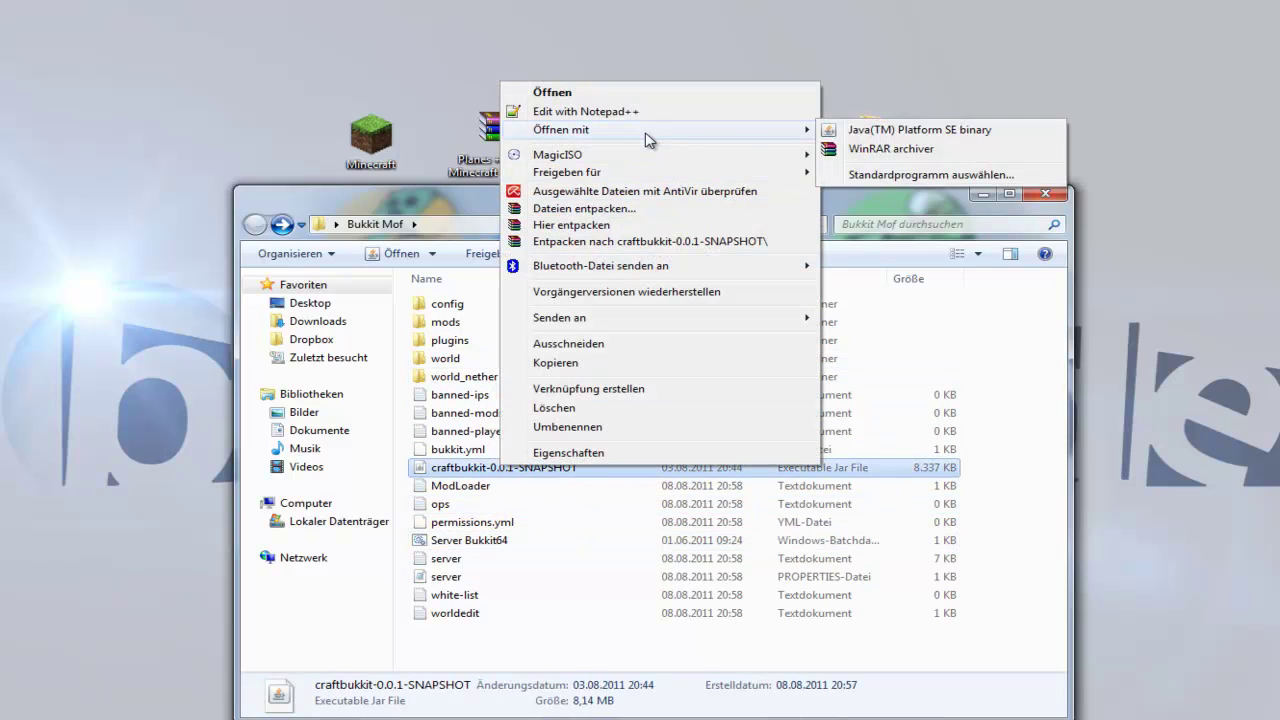
left_click(900, 150)
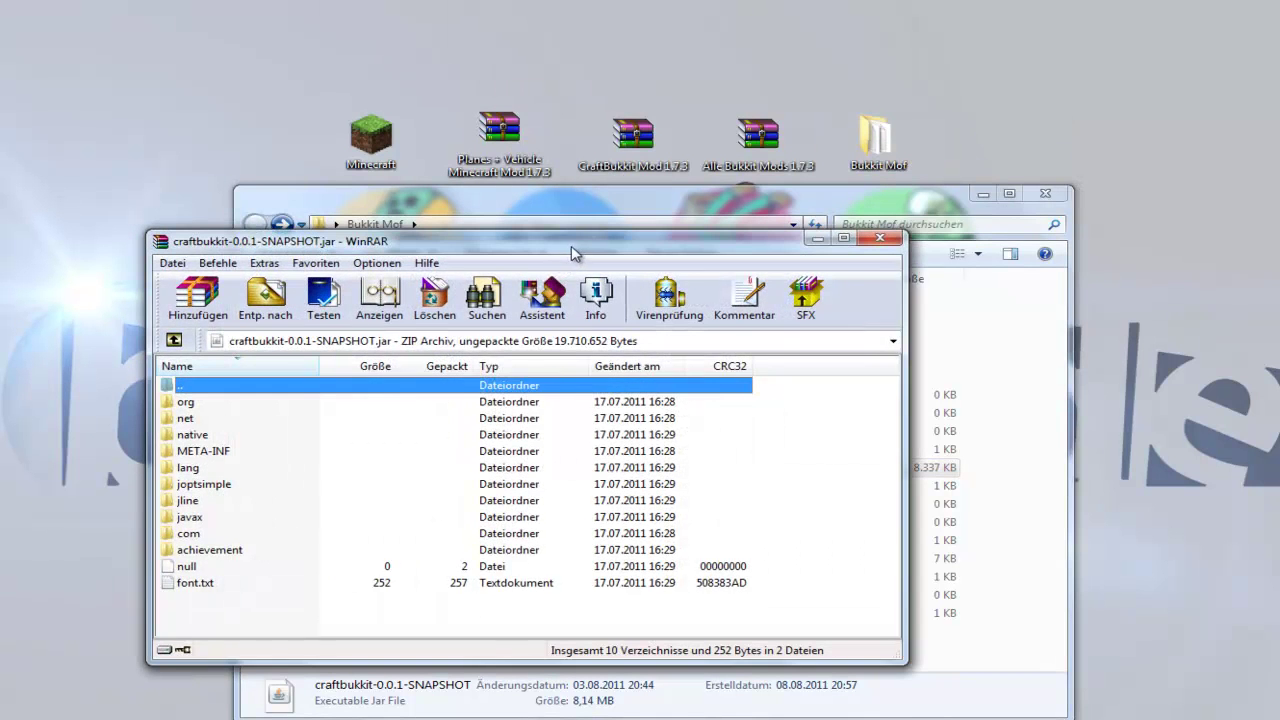
left_click_drag(575, 254, 733, 258)
left_click(370, 459)
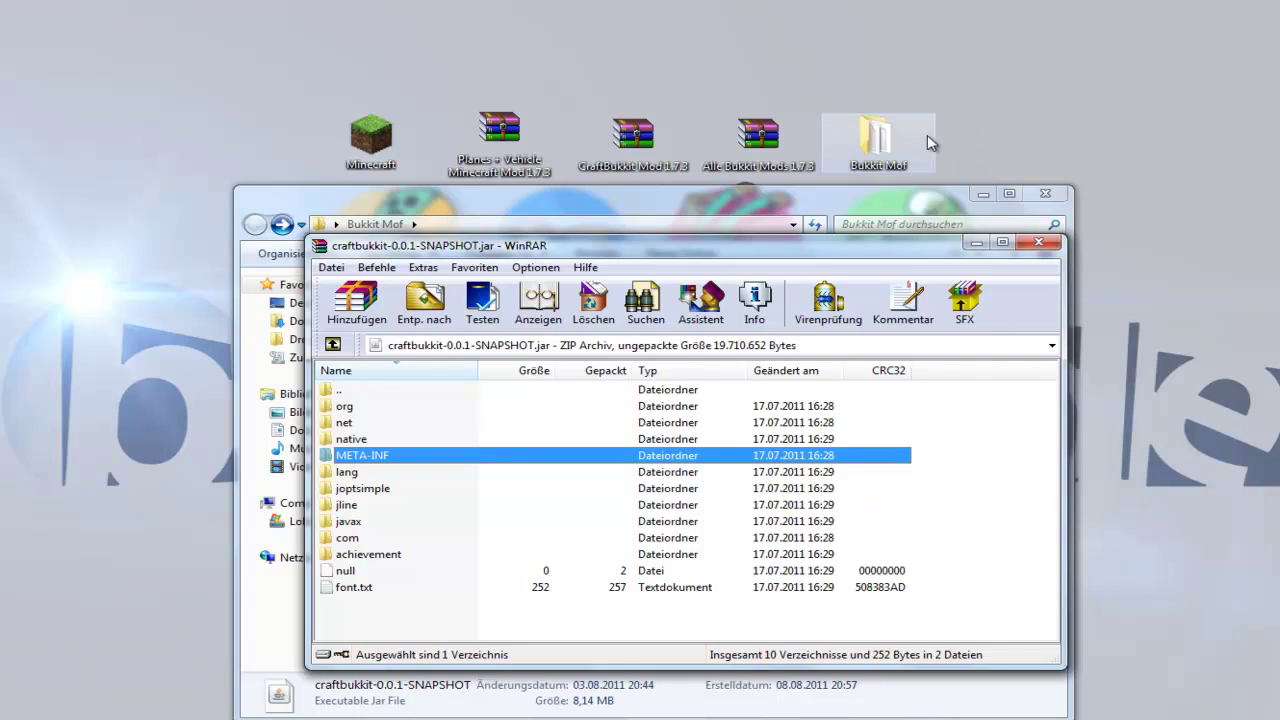
Open the Alle Bukkit Mods 1.7.3 archive and go into the flan_vehicles\jar folder of its flan_vehicles.zip
double_click(776, 150)
left_click_drag(350, 0, 671, 0)
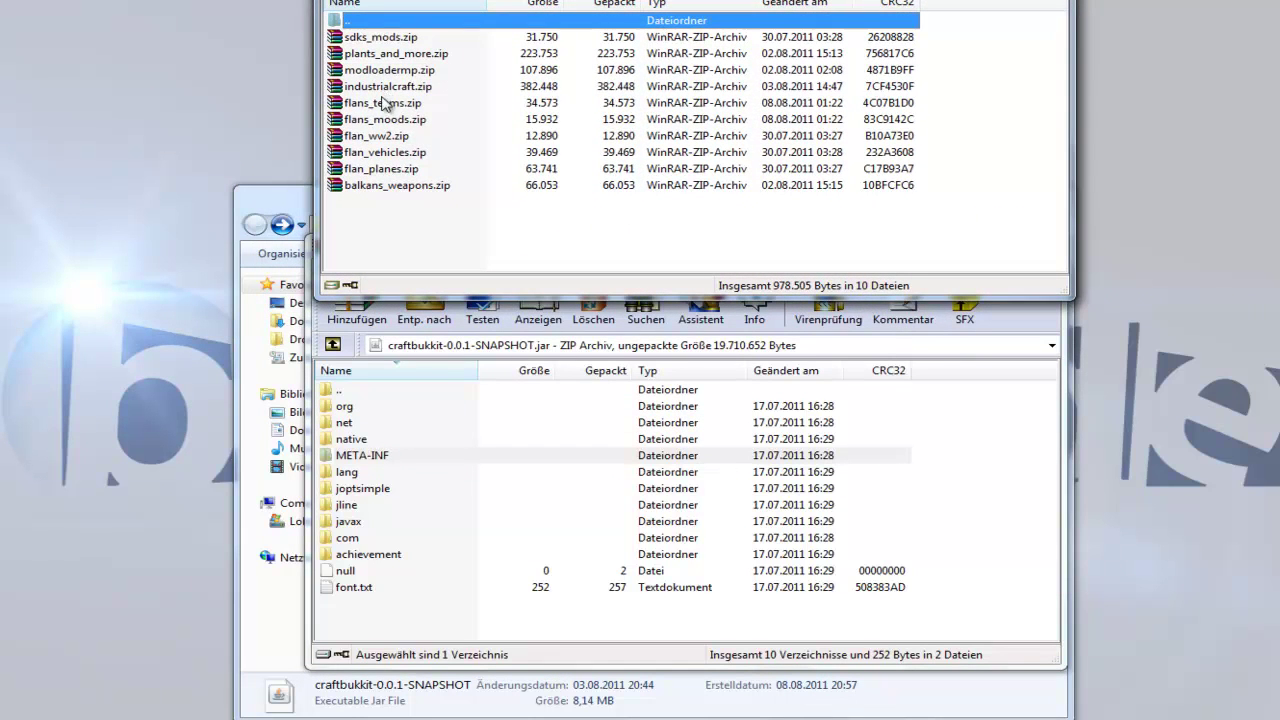
double_click(381, 155)
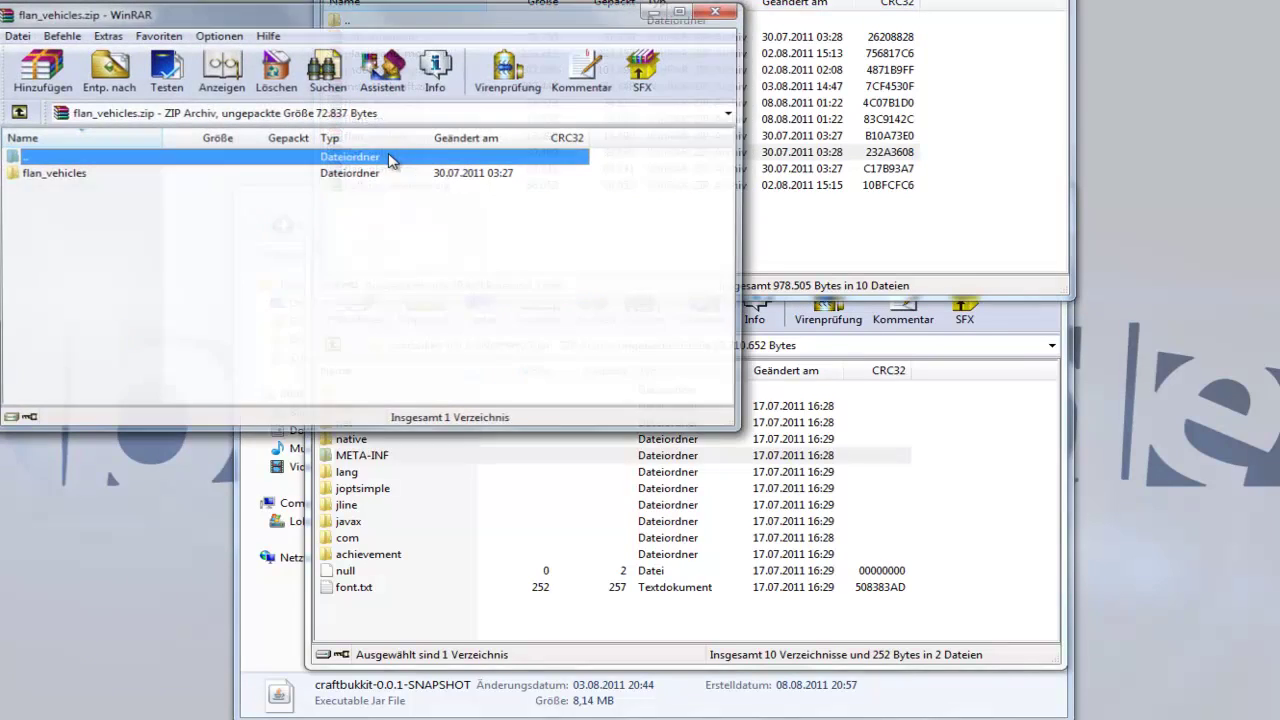
double_click(112, 176)
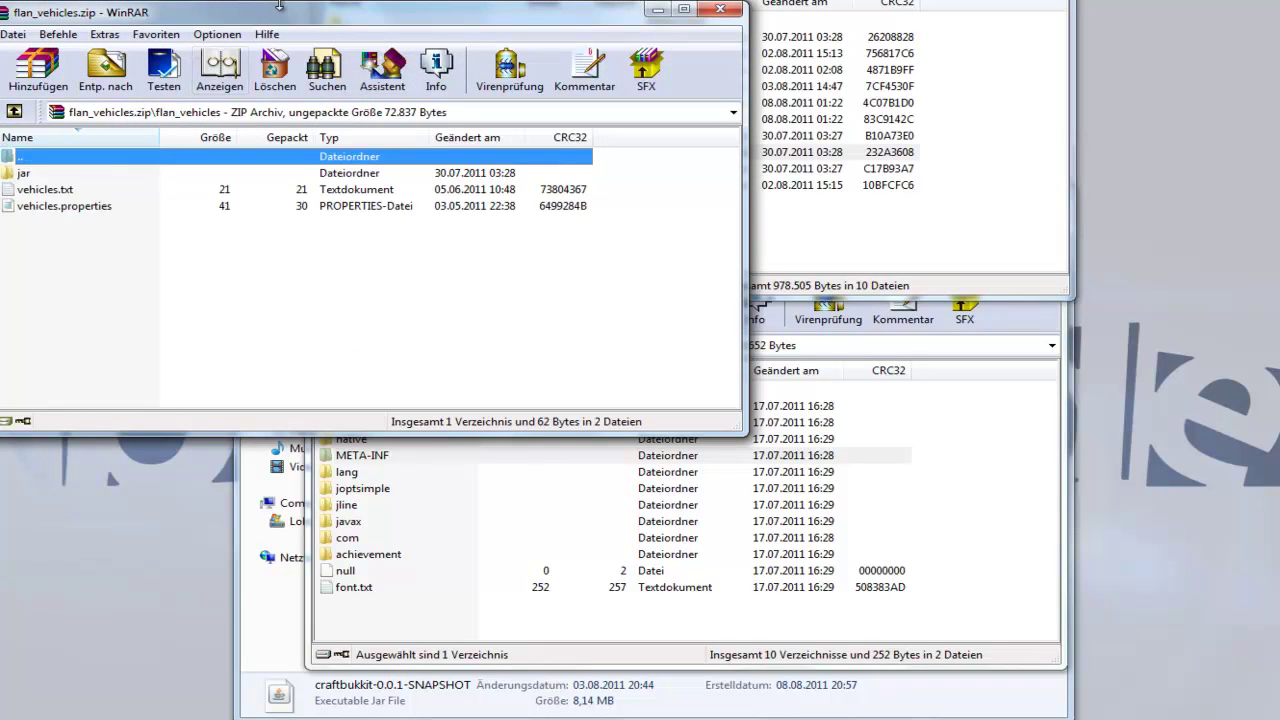
left_click_drag(300, 2, 518, 0)
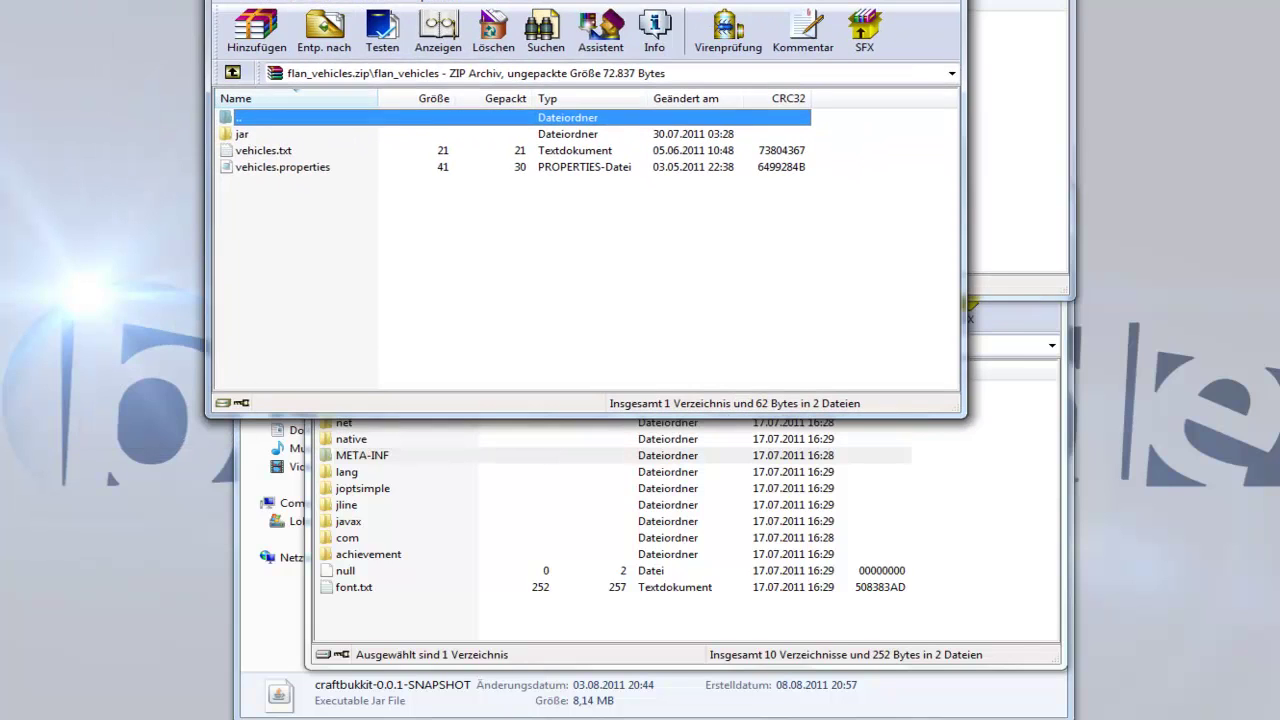
left_click(255, 137)
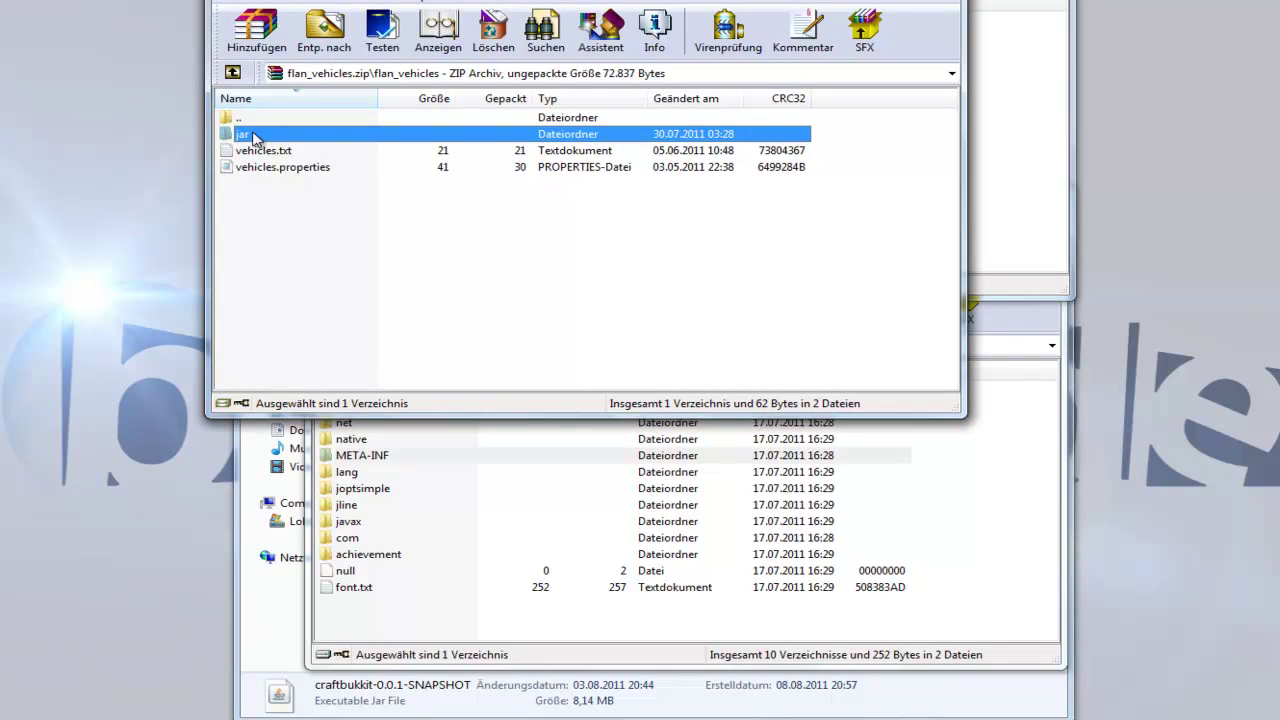
left_click_drag(240, 190, 265, 196)
double_click(255, 137)
Add all flan_vehicles class files to the net\minecraft\server folder inside the craftbukkit jar with the default archive settings
left_click(268, 300, "shift")
left_click_drag(278, 280, 1000, 550)
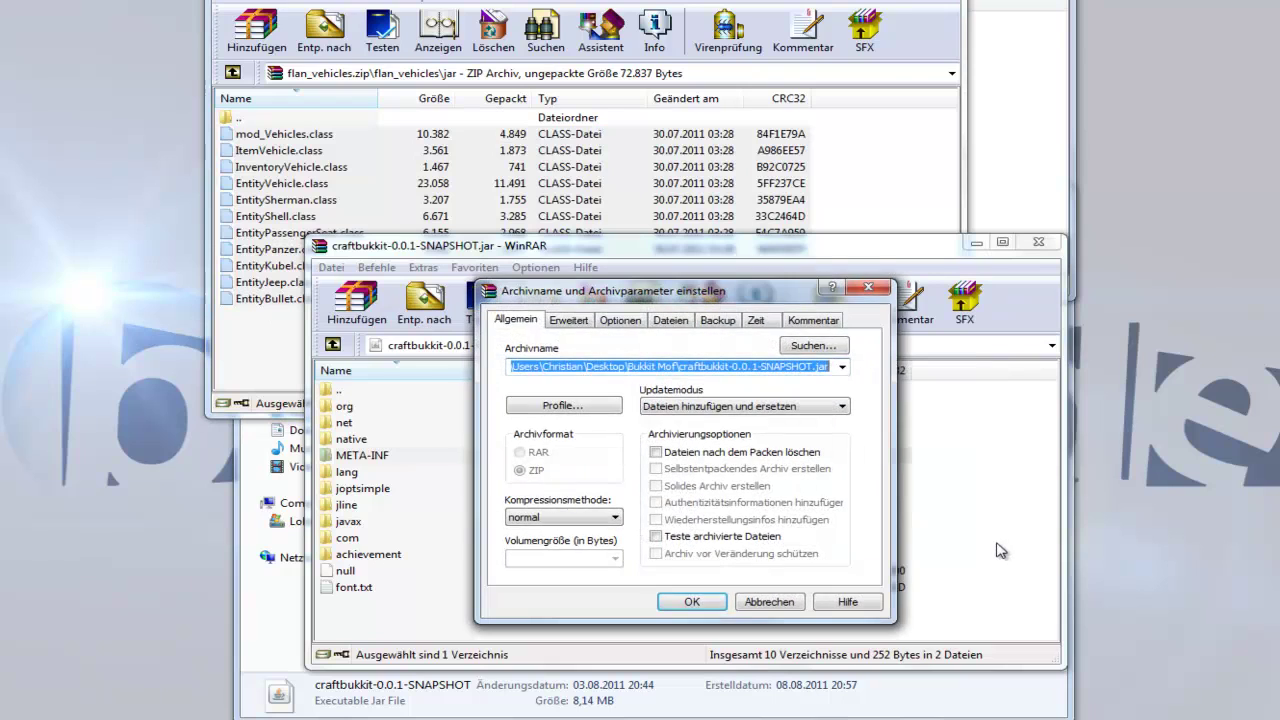
left_click(769, 601)
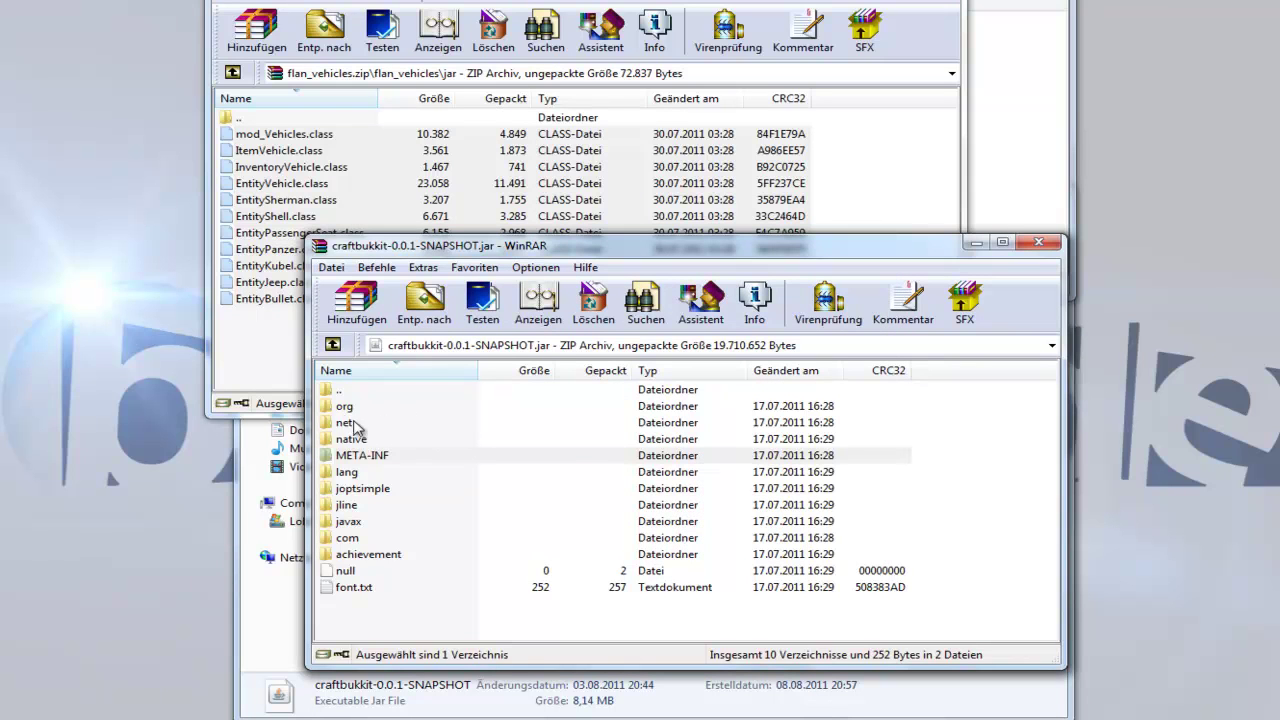
double_click(355, 423)
double_click(366, 406)
left_click(368, 407)
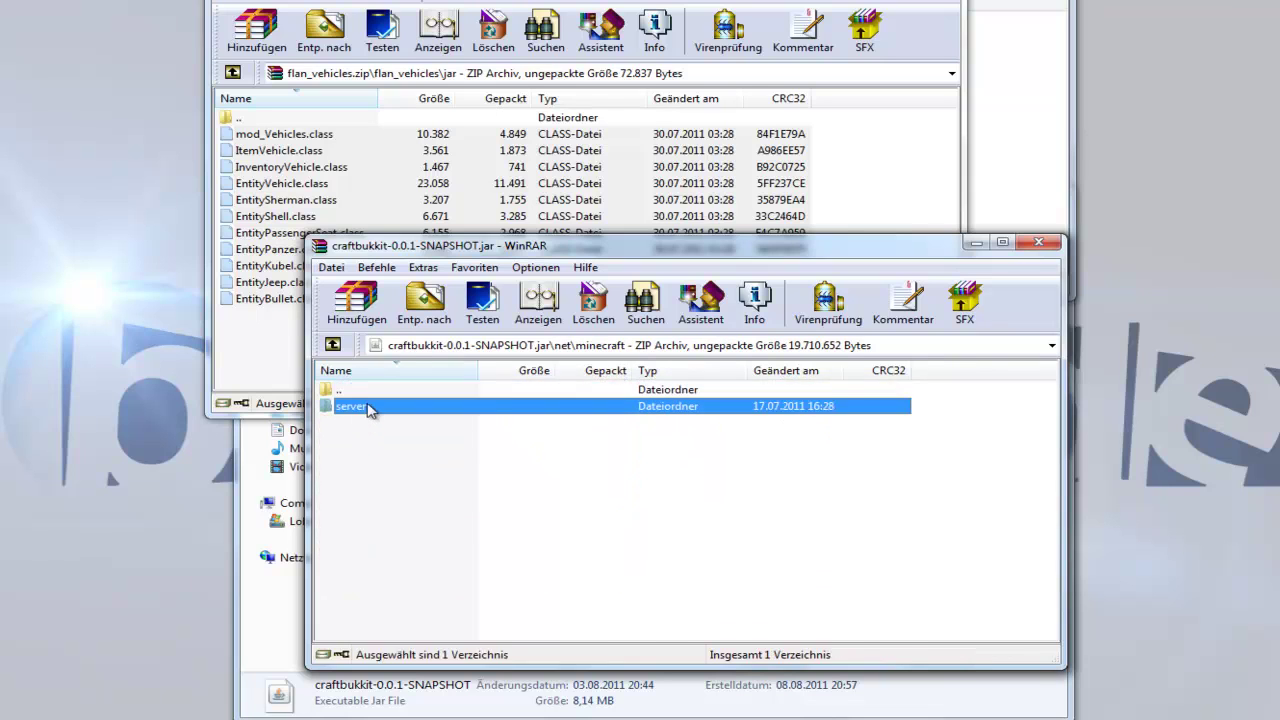
double_click(368, 407)
left_click_drag(223, 336, 268, 134)
left_click_drag(275, 136, 1030, 527)
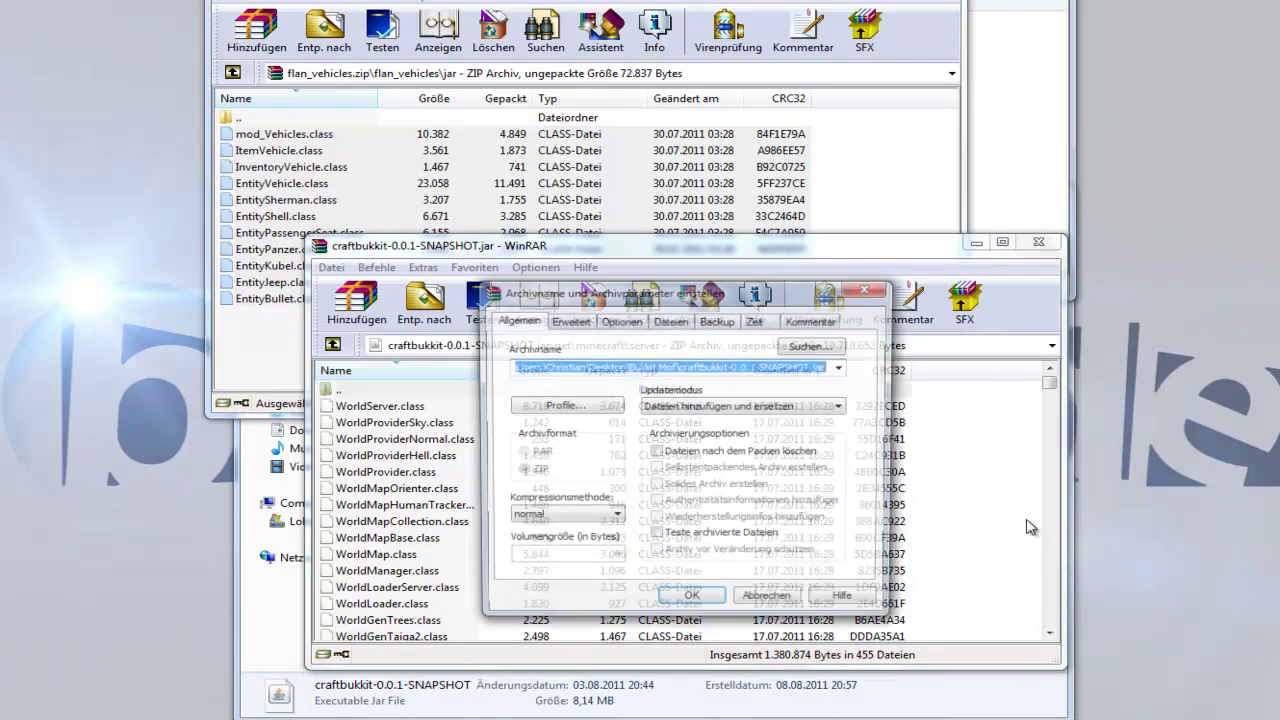
left_click(686, 595)
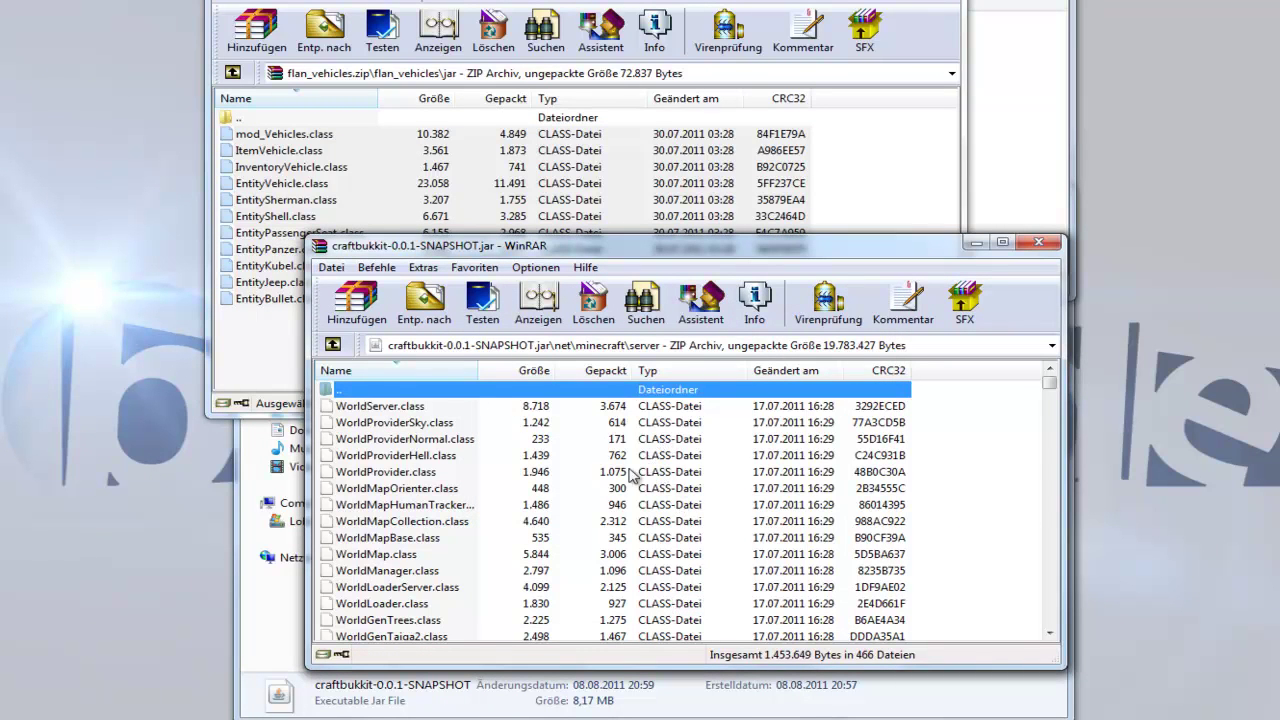
Extract vehicles.txt and vehicles.properties from the flan_vehicles folder of the archive into the Bukkit Mof server folder
left_click(232, 72)
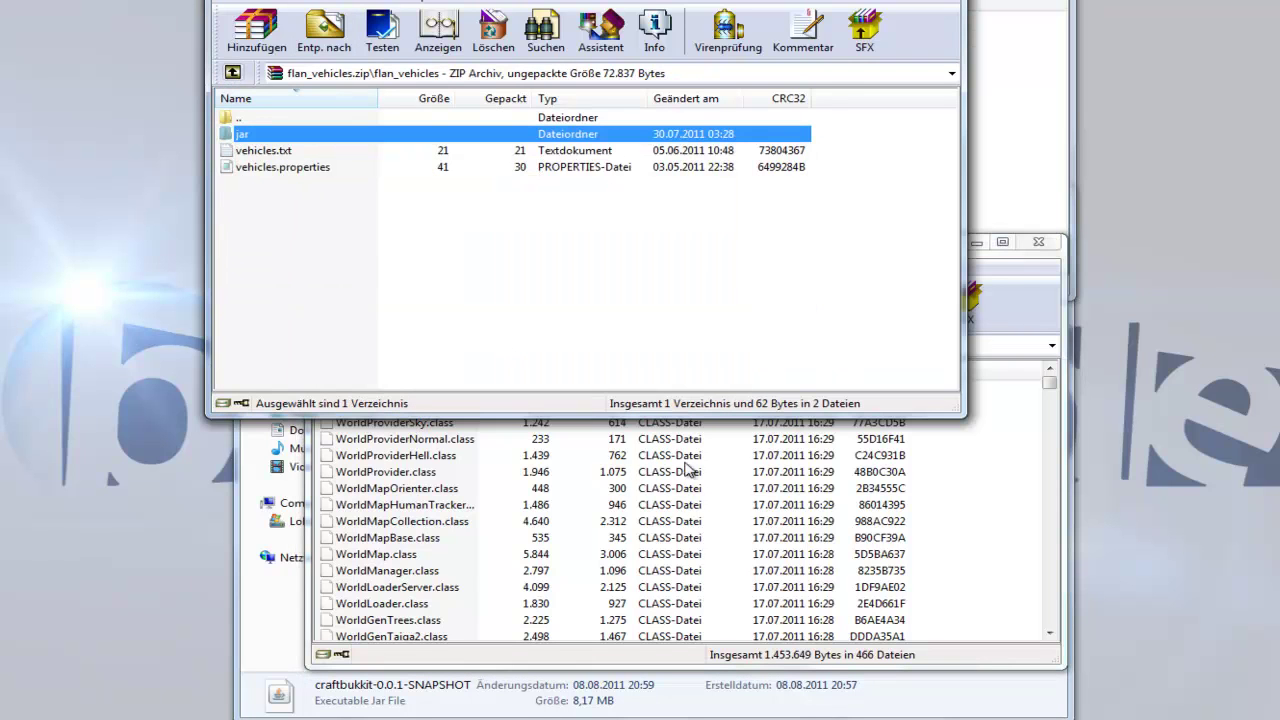
left_click(995, 268)
left_click(976, 242)
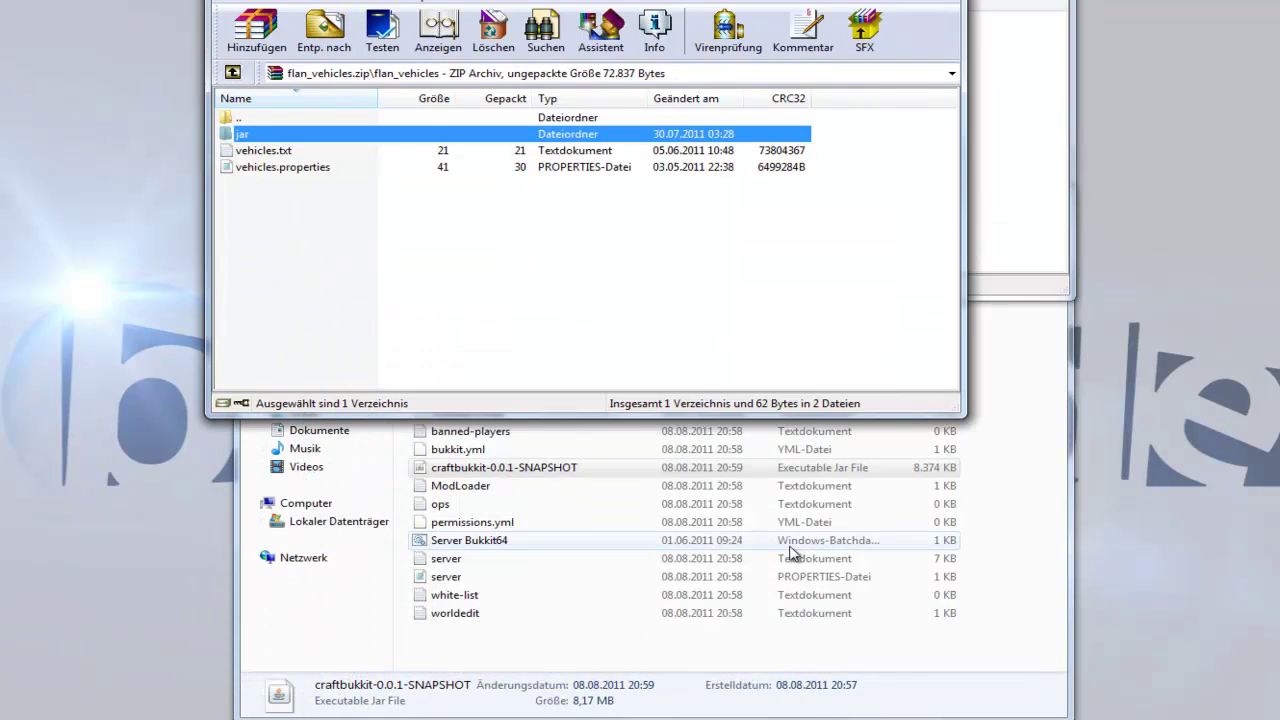
left_click(532, 642)
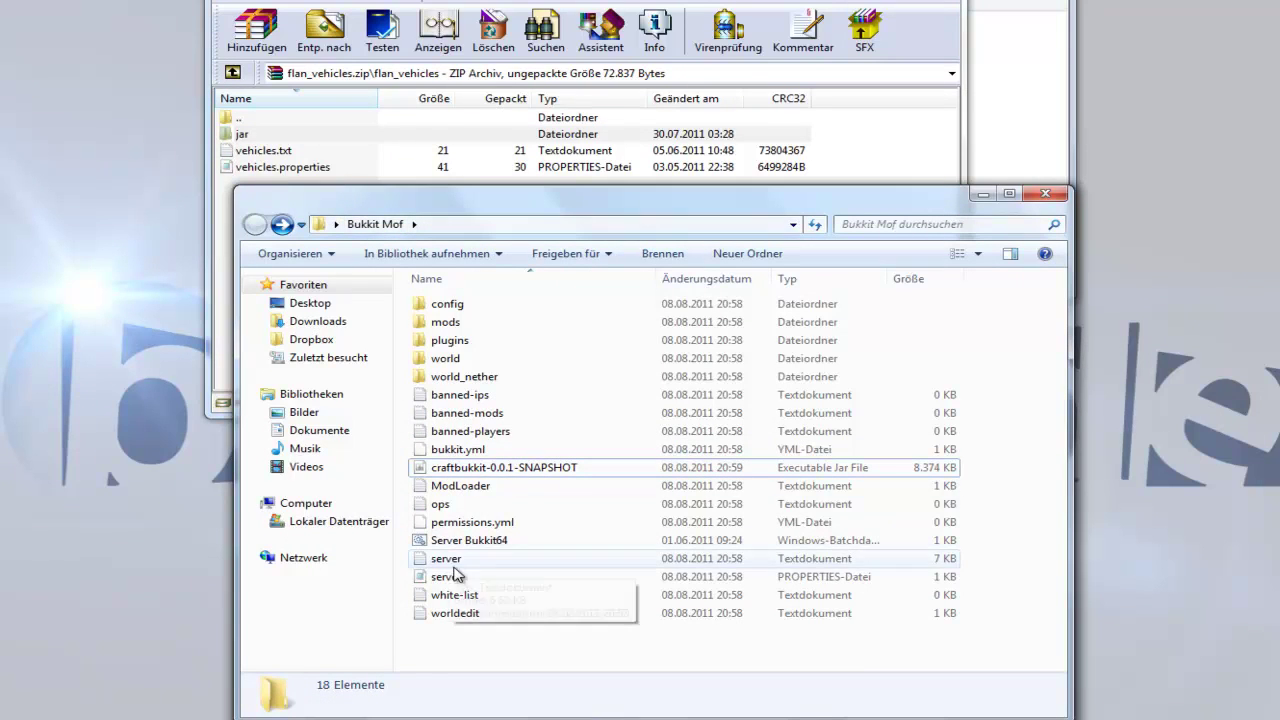
left_click(230, 170)
left_click(245, 152, "ctrl")
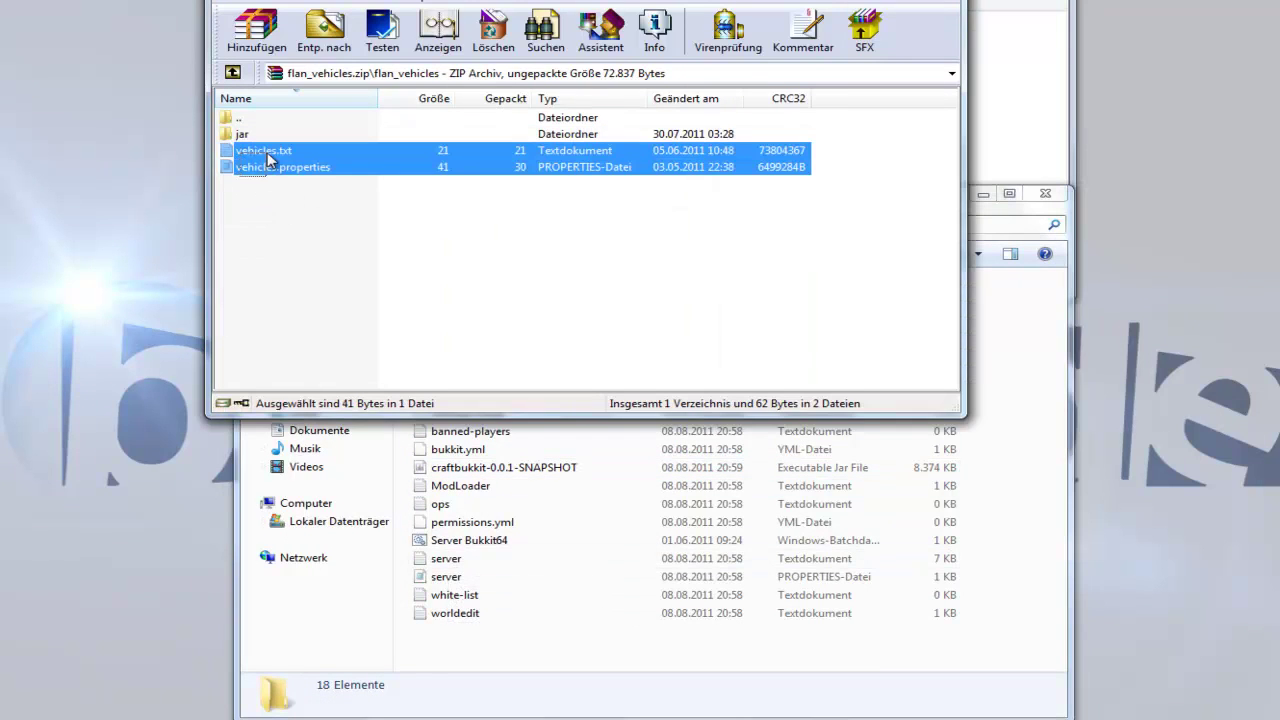
left_click_drag(280, 168, 474, 640)
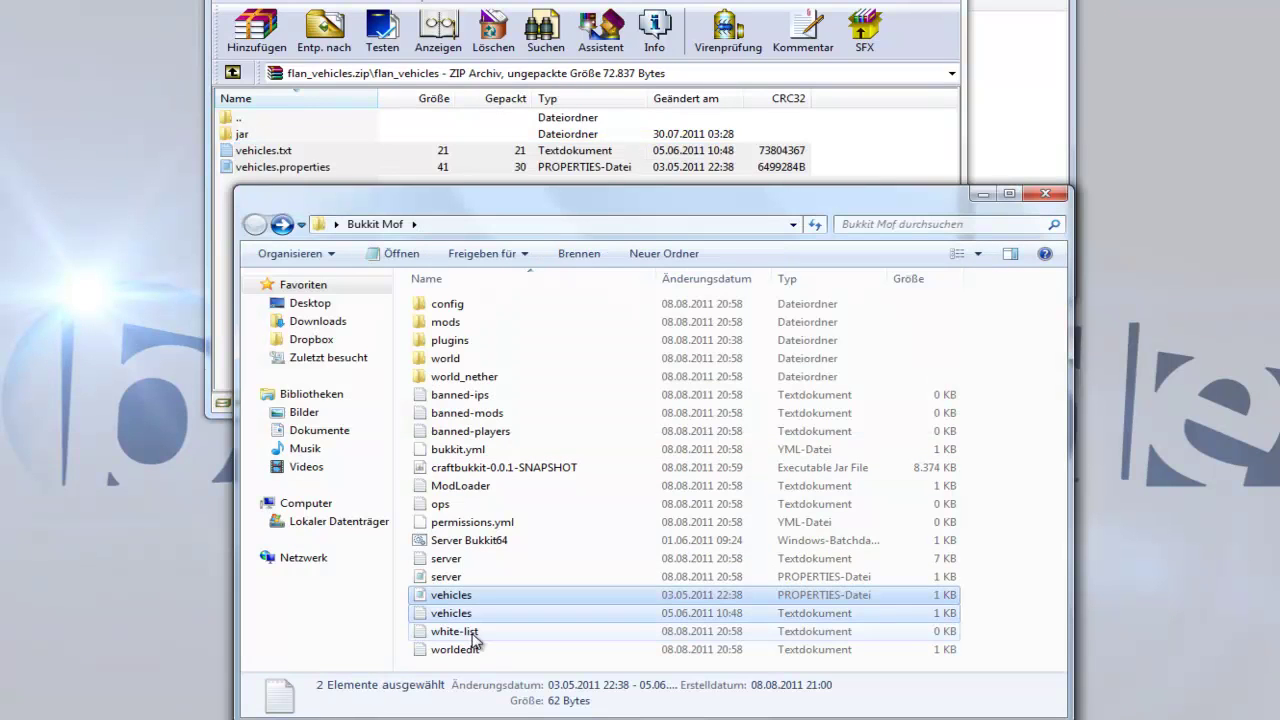
Open the vehicles.properties file in the Bukkit Mof folder and examine its shellsEnabled and bulletsEnabled settings
double_click(462, 596)
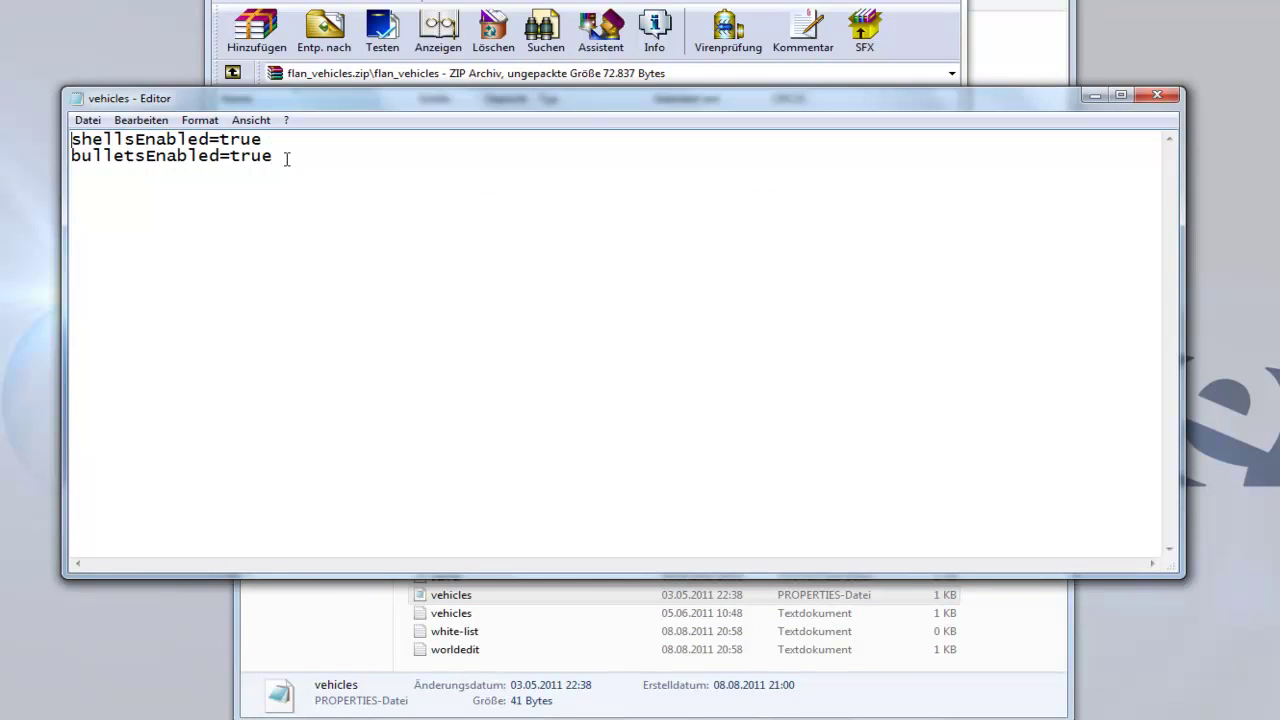
left_click_drag(276, 157, 155, 140)
left_click(1158, 91)
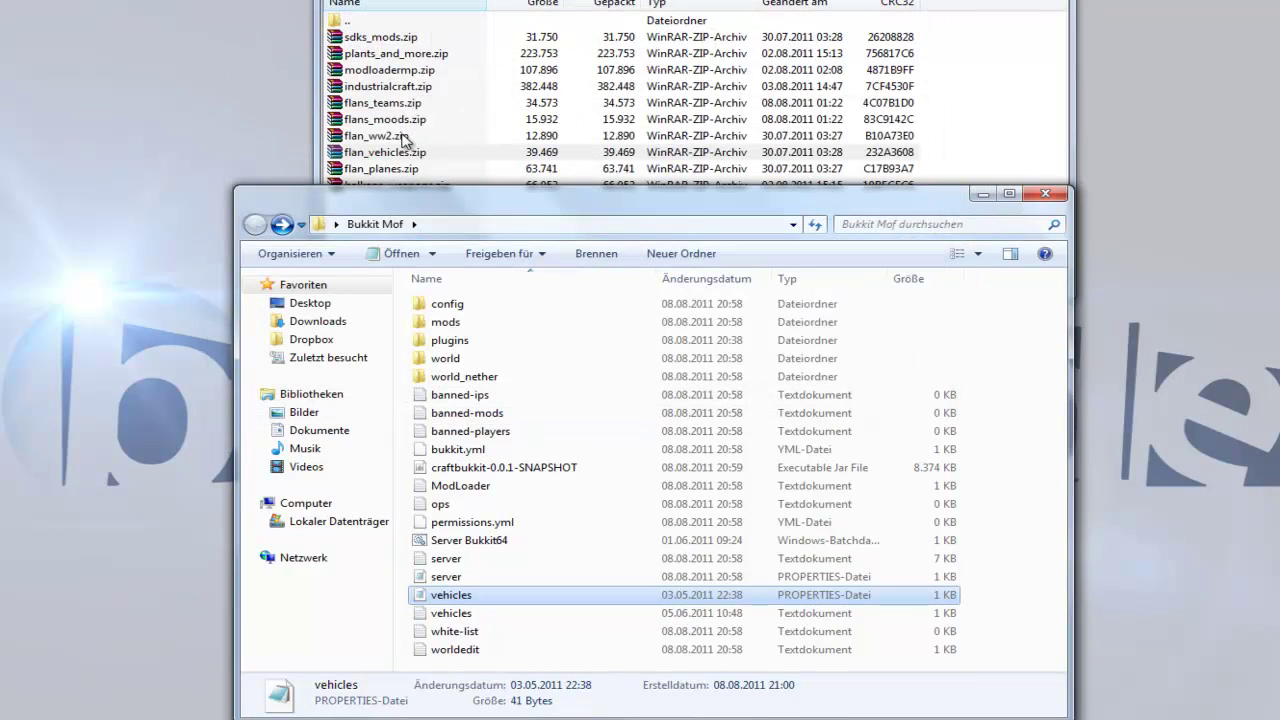
Open flan_planes.zip from the Alle Bukkit Mods 1.7.3 archive, go into flan_planes\jar, and bring up the craftbukkit jar window
left_click(404, 154)
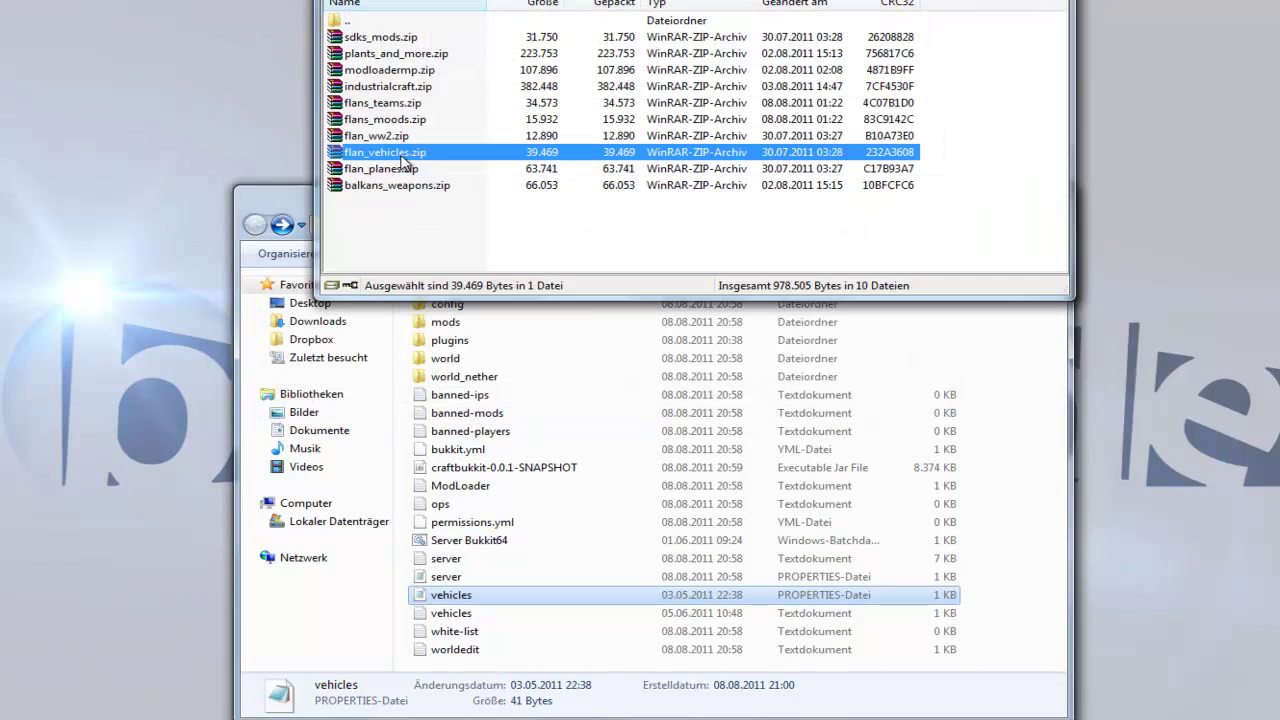
key("F2")
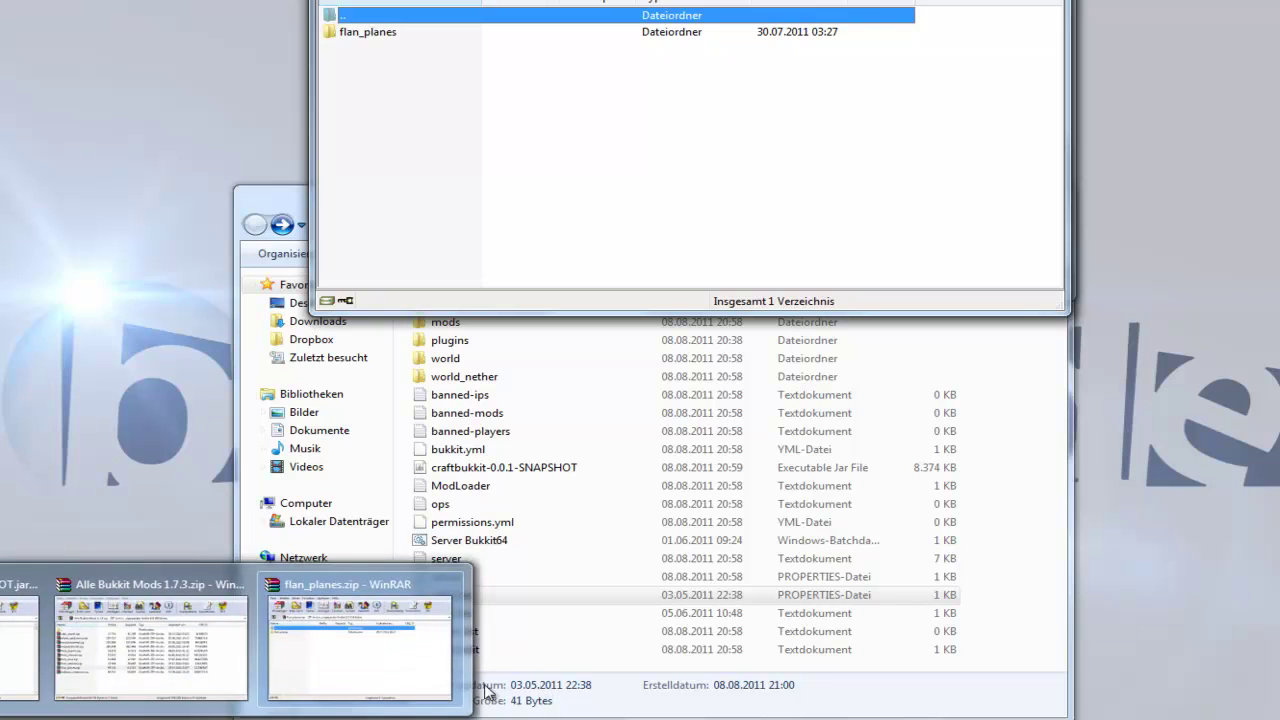
mouse_move(303, 682)
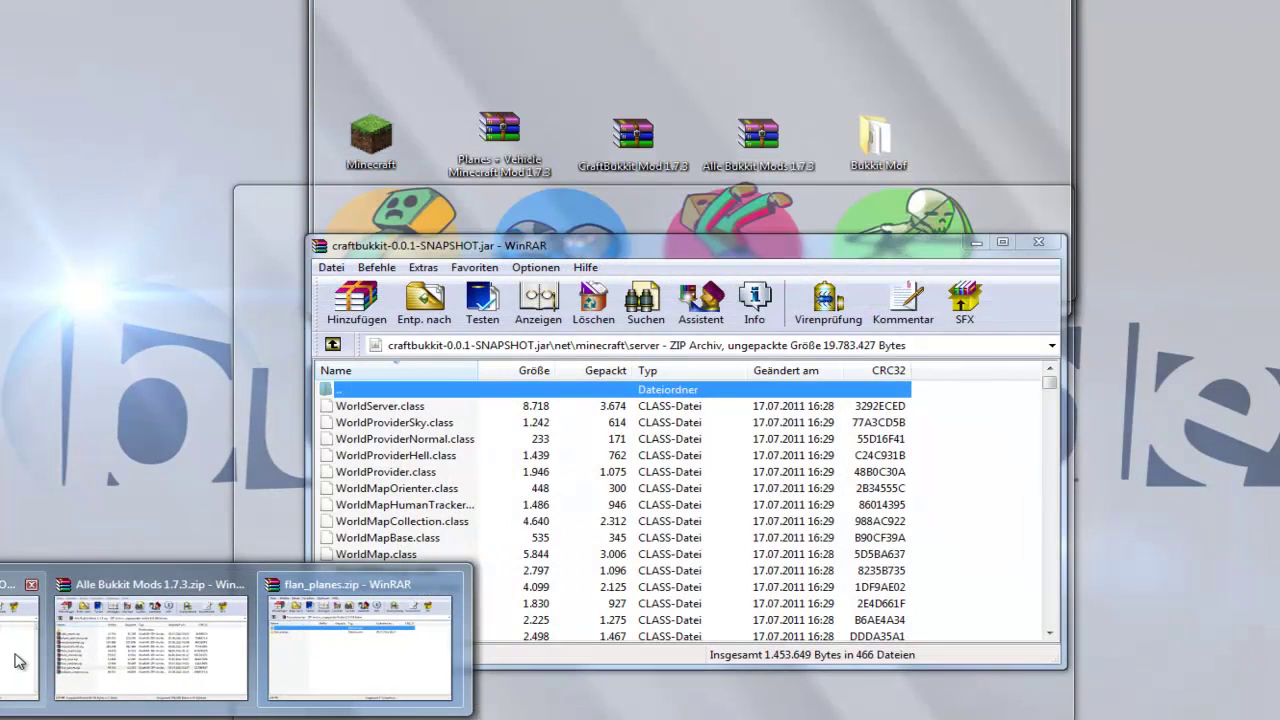
left_click(14, 663)
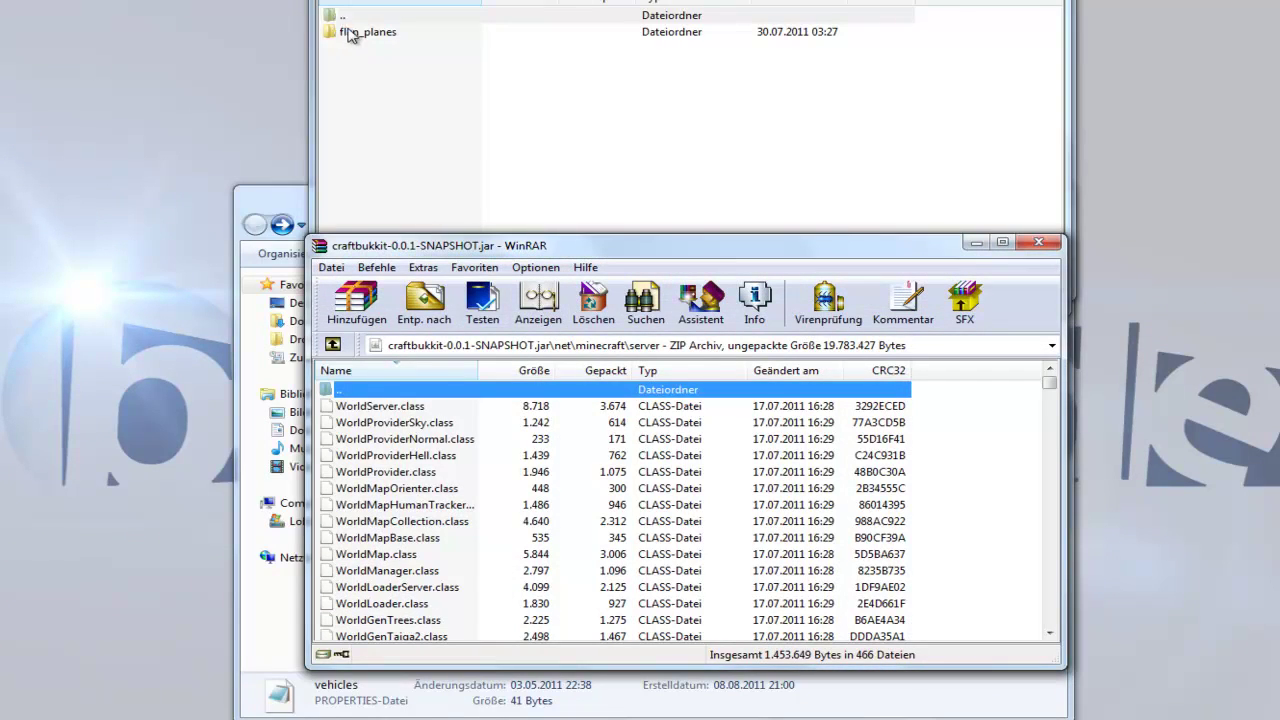
double_click(345, 34)
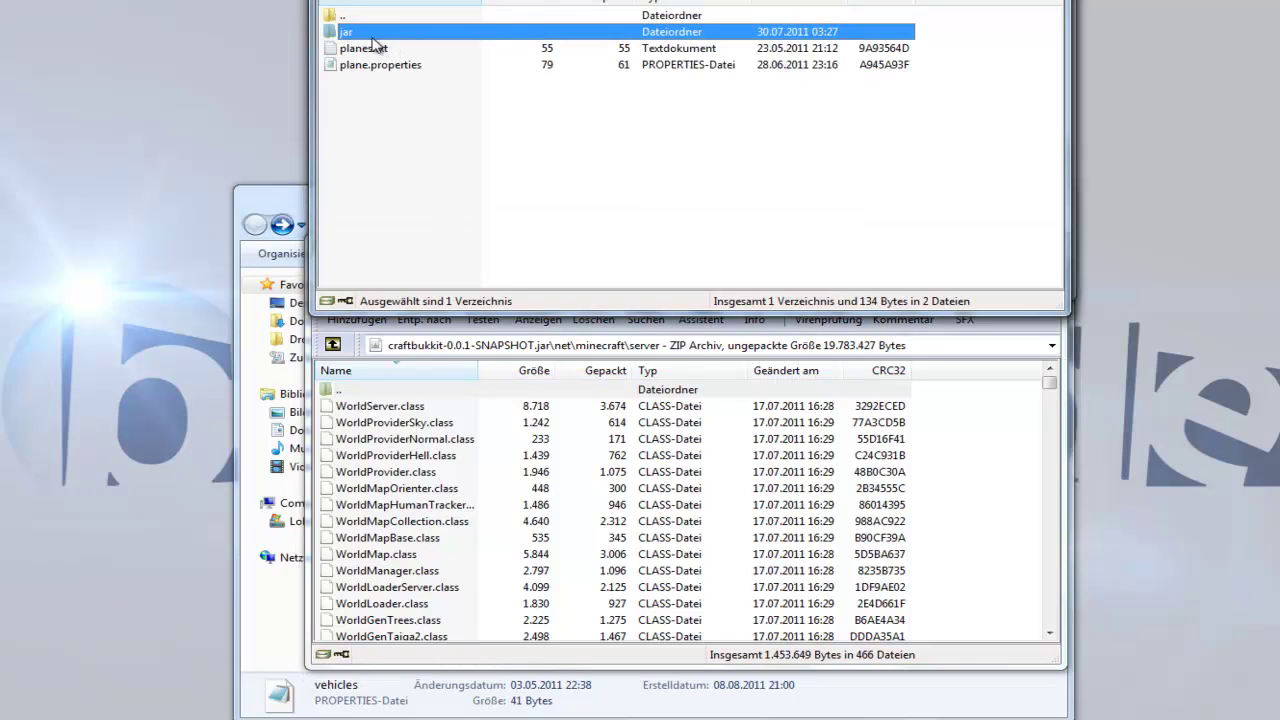
double_click(427, 32)
Add all flan_planes class files to the net\minecraft\server folder inside the craftbukkit jar with the default archive settings
left_click(428, 34)
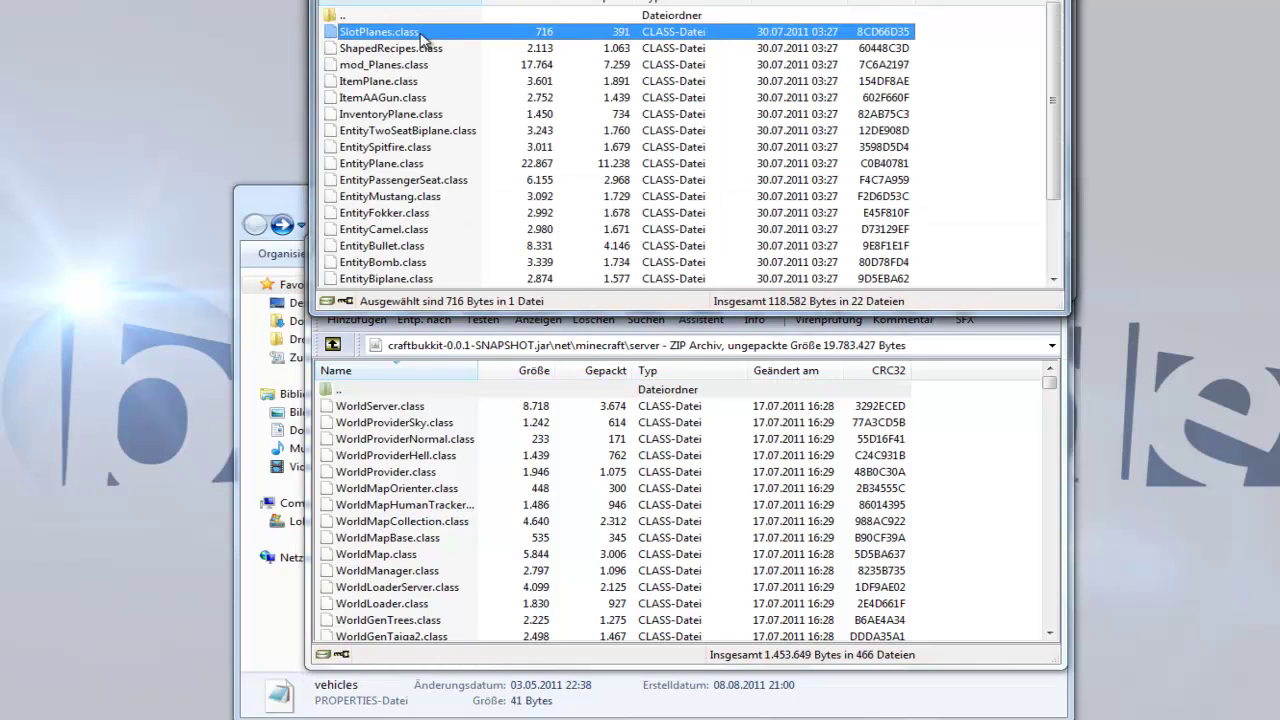
scroll(430, 40, "down", 2)
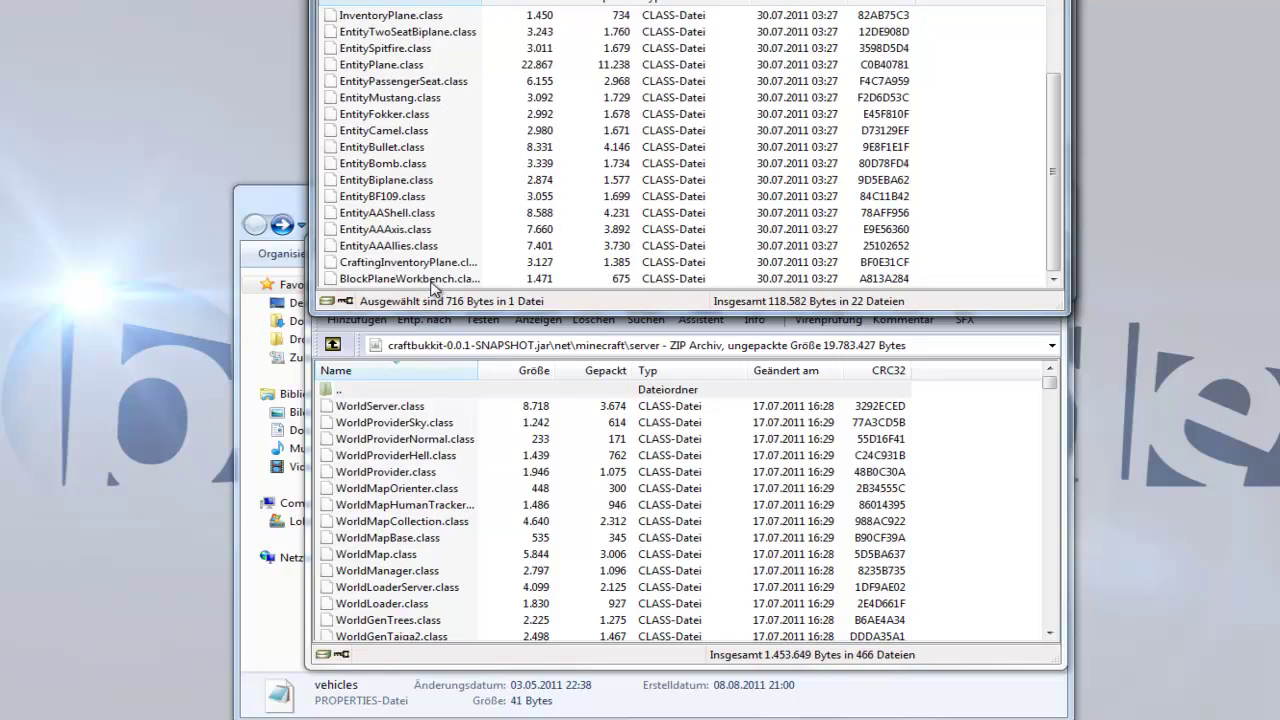
key("ctrl+a")
left_click_drag(430, 270, 1025, 565)
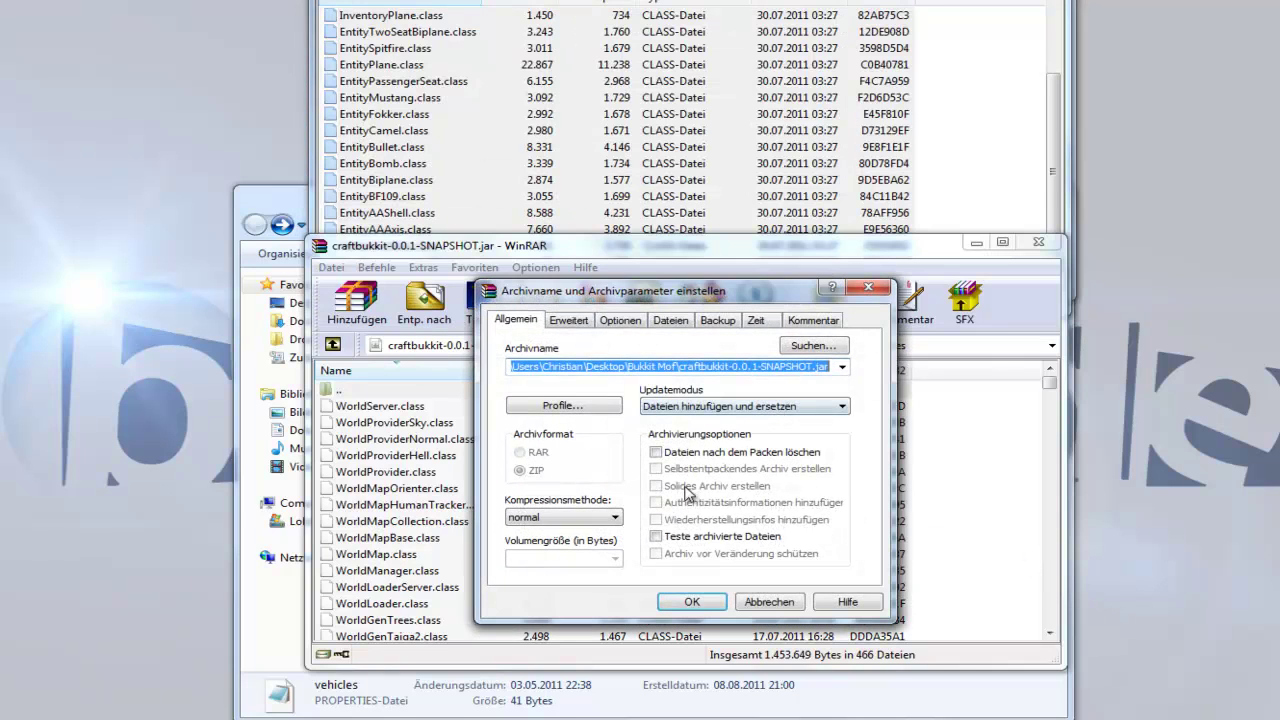
left_click(692, 601)
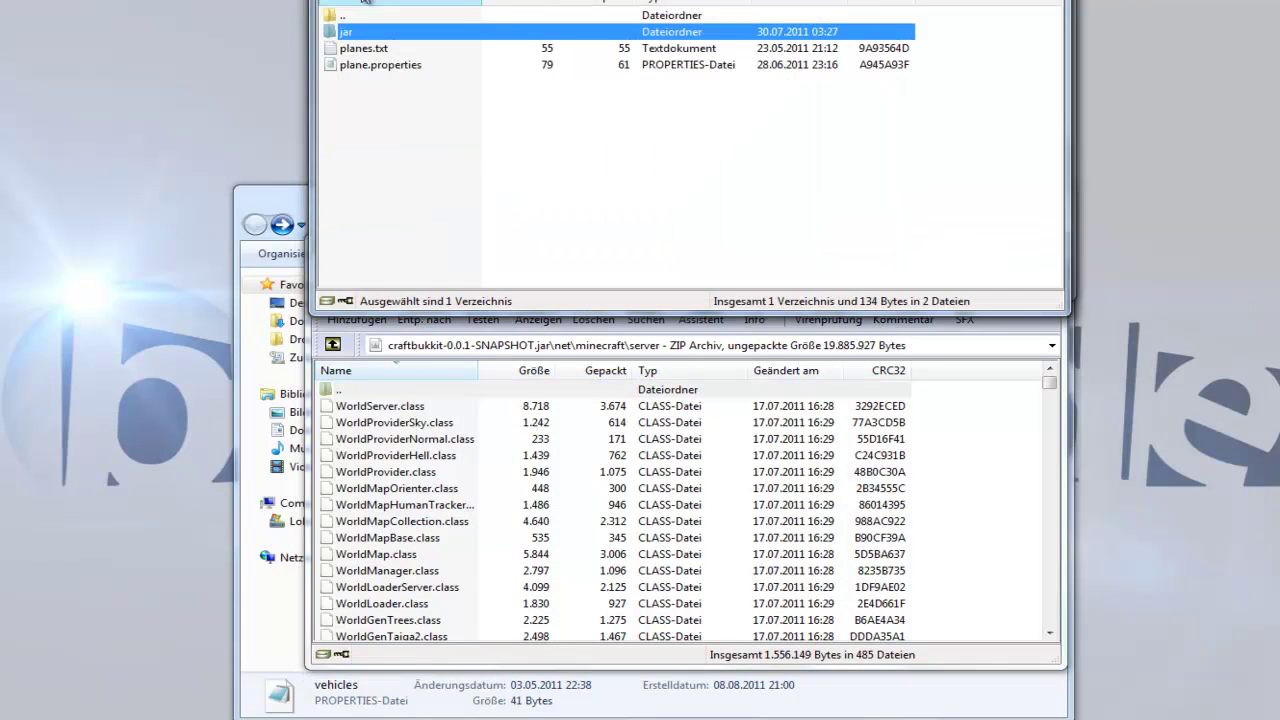
Close the craftbukkit jar and extract planes.txt and plane.properties from the flan_planes folder into the Bukkit Mof server folder
left_click(1010, 333)
left_click(1038, 243)
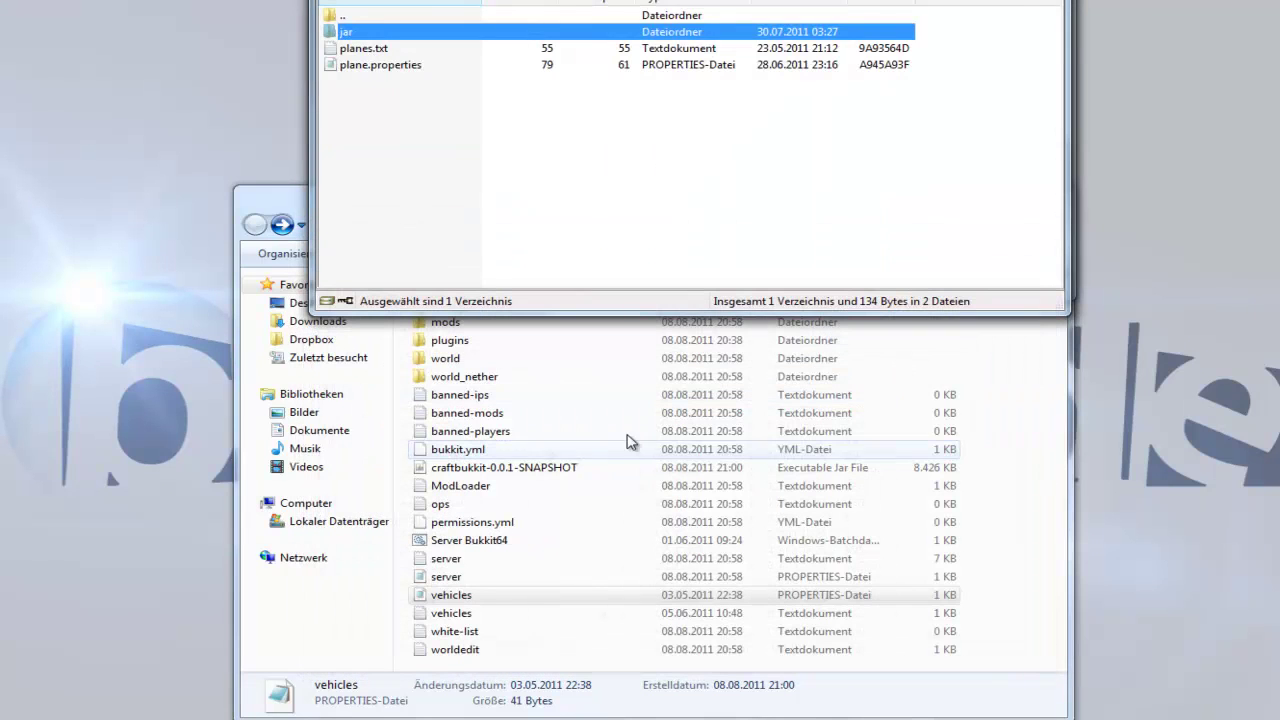
left_click_drag(380, 114, 1005, 563)
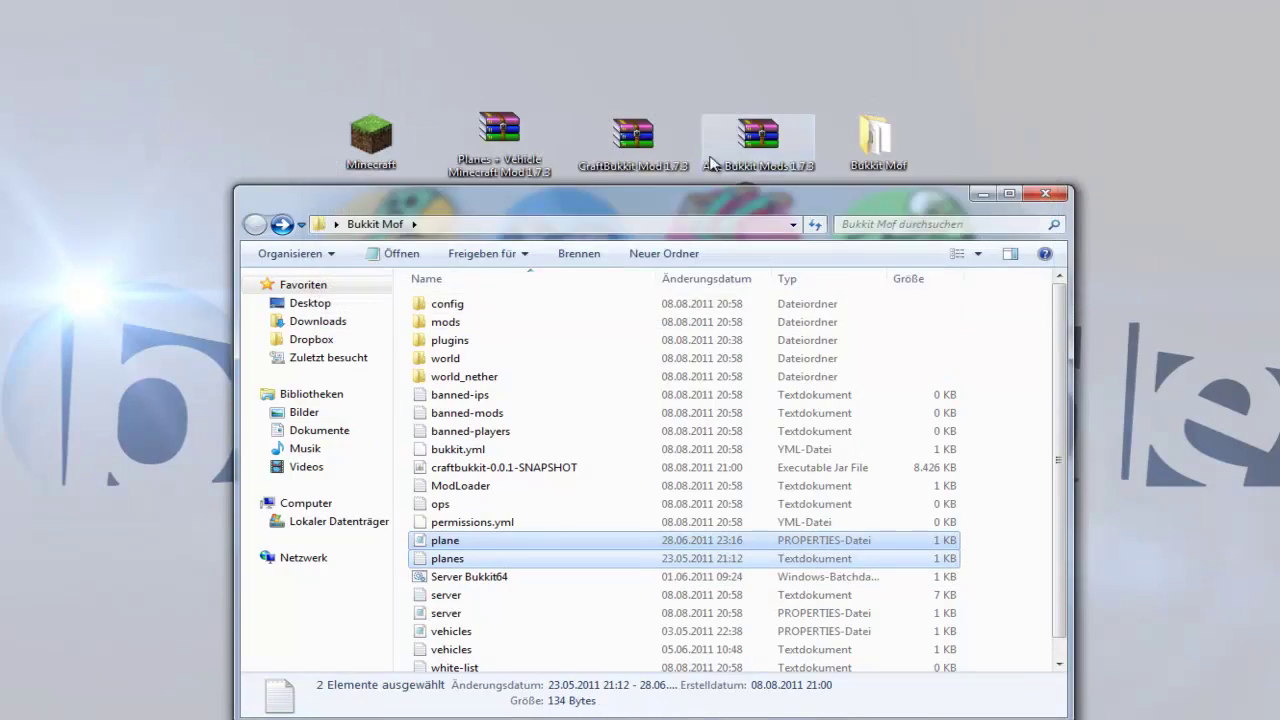
Start the server with the Server Bukkit64 batch file, check its console output, and minimize the console and folder windows
left_click_drag(600, 195, 600, 76)
double_click(443, 466)
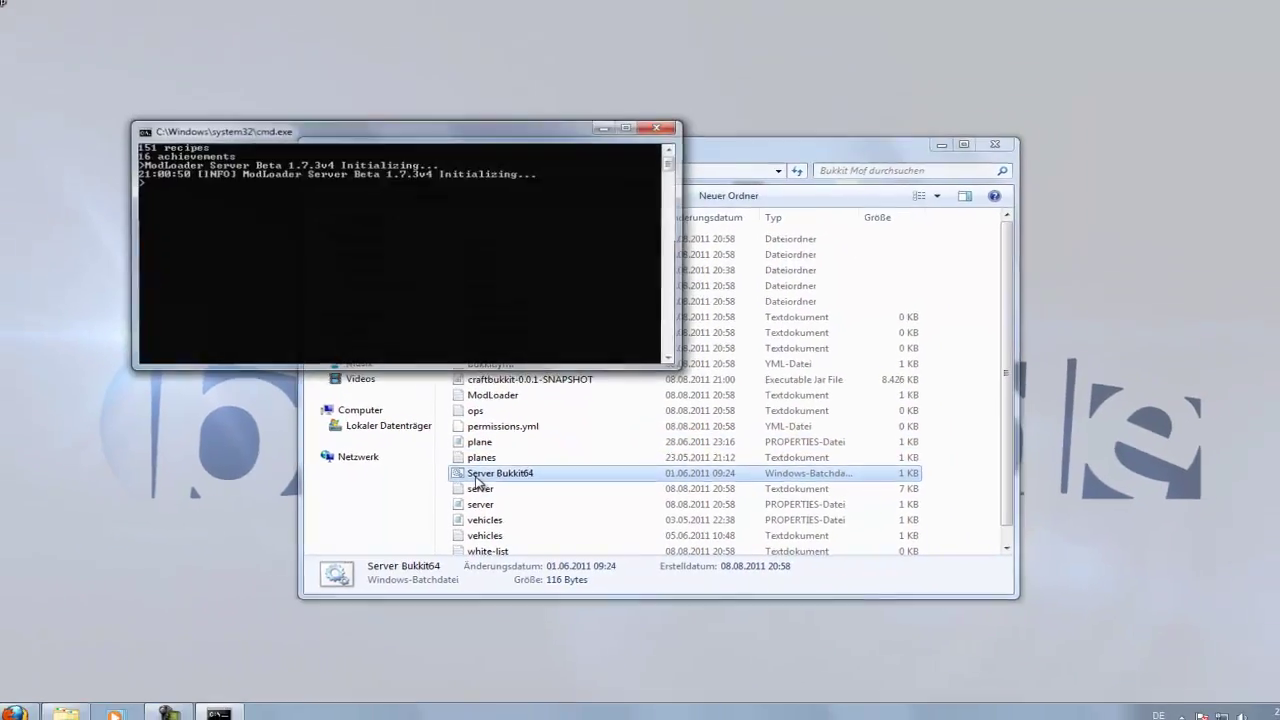
left_click_drag(547, 179, 729, 248)
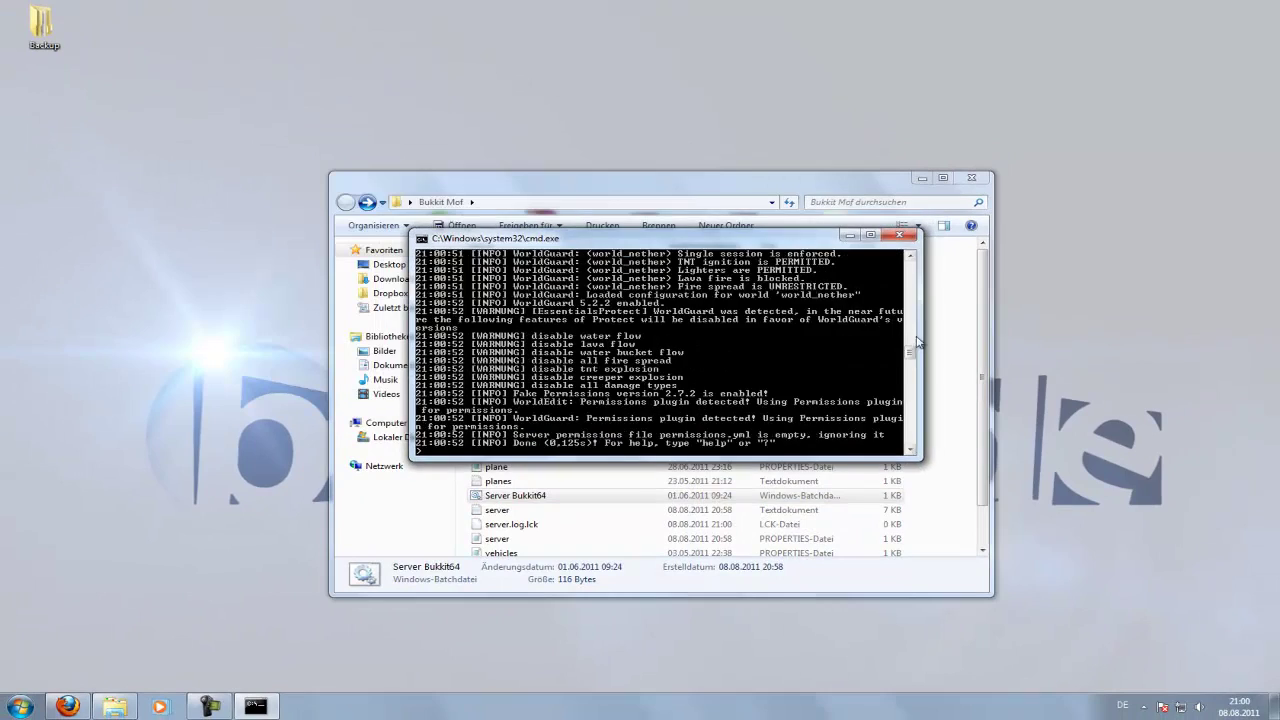
mouse_move(913, 362)
left_mouse_down()
mouse_move(923, 279)
mouse_move(907, 366)
left_mouse_up()
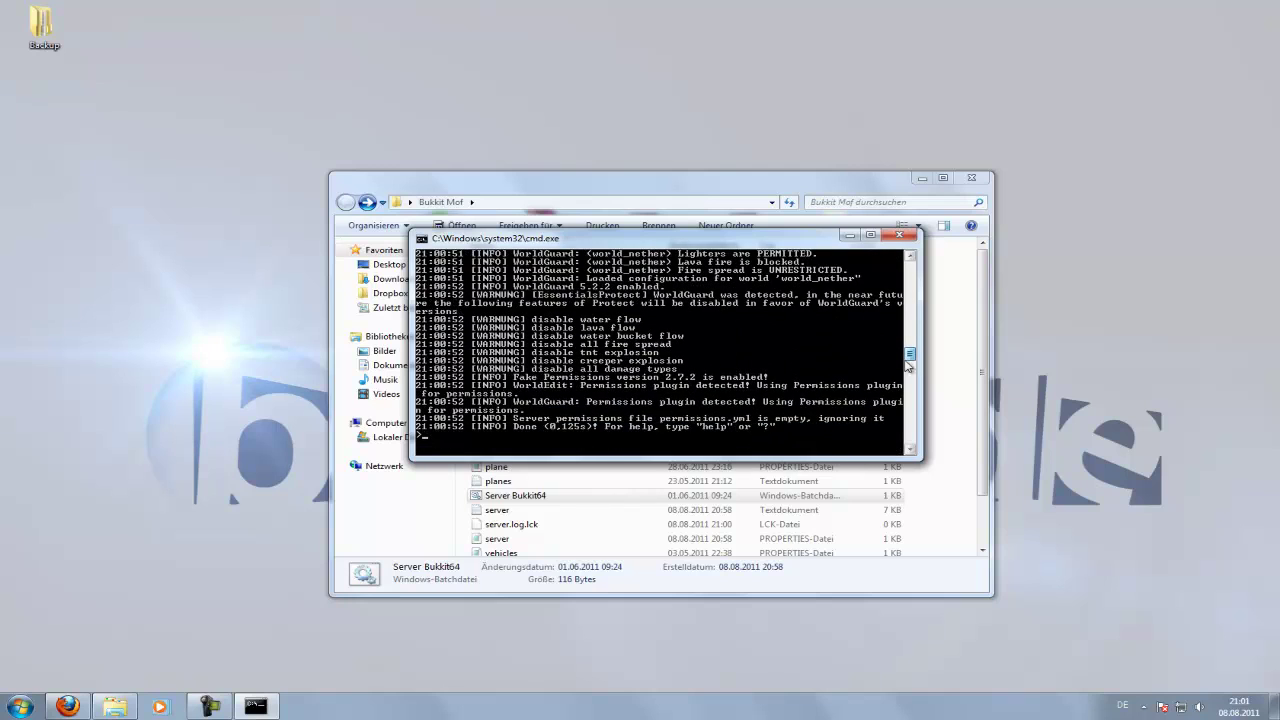
left_click(849, 236)
left_click(918, 179)
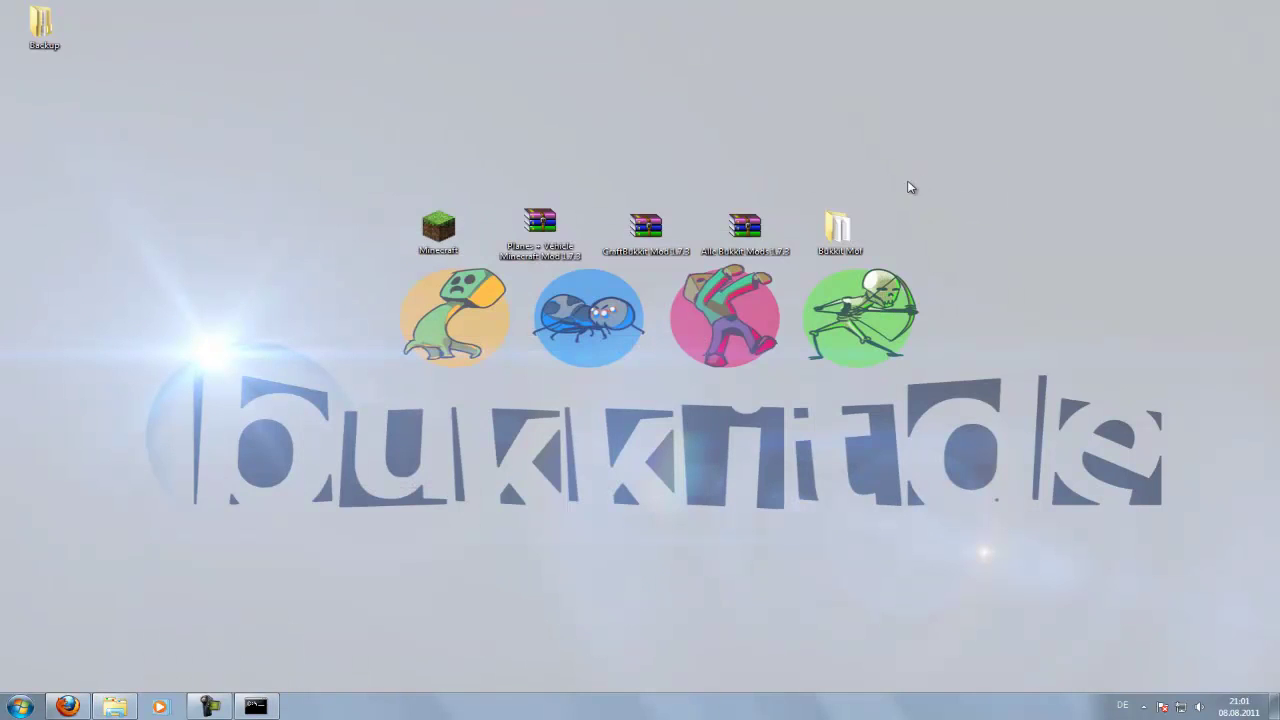
Switch to Firefox and review the vehicle crafting recipes, pictures and default vehicle controls on the Flan's Mods forum page
left_click(72, 700)
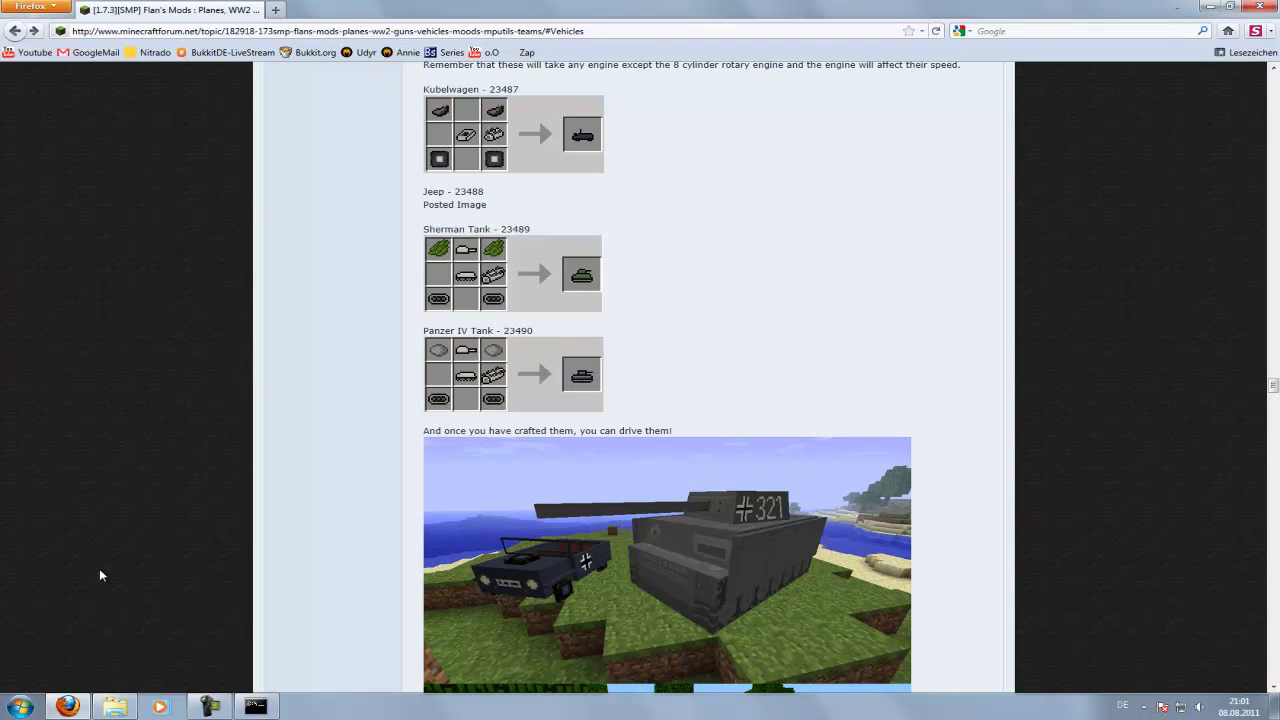
scroll(99, 570, "down", 5)
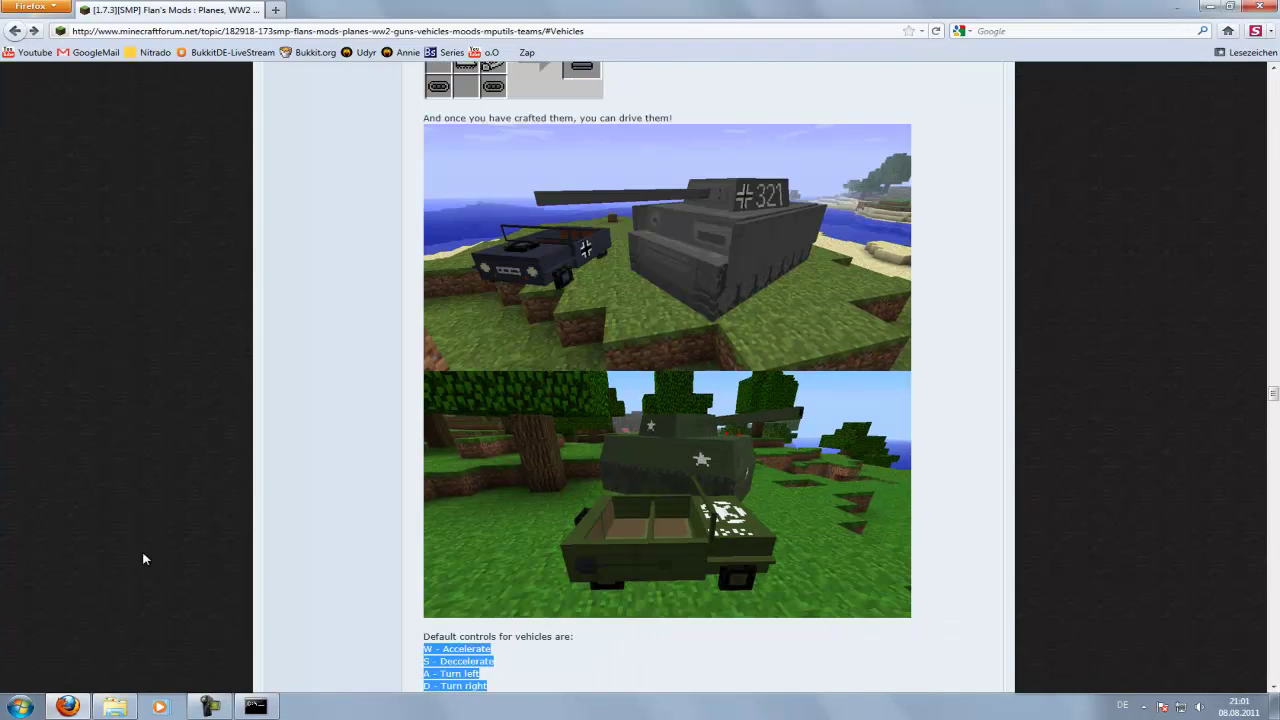
scroll(195, 530, "up", 1)
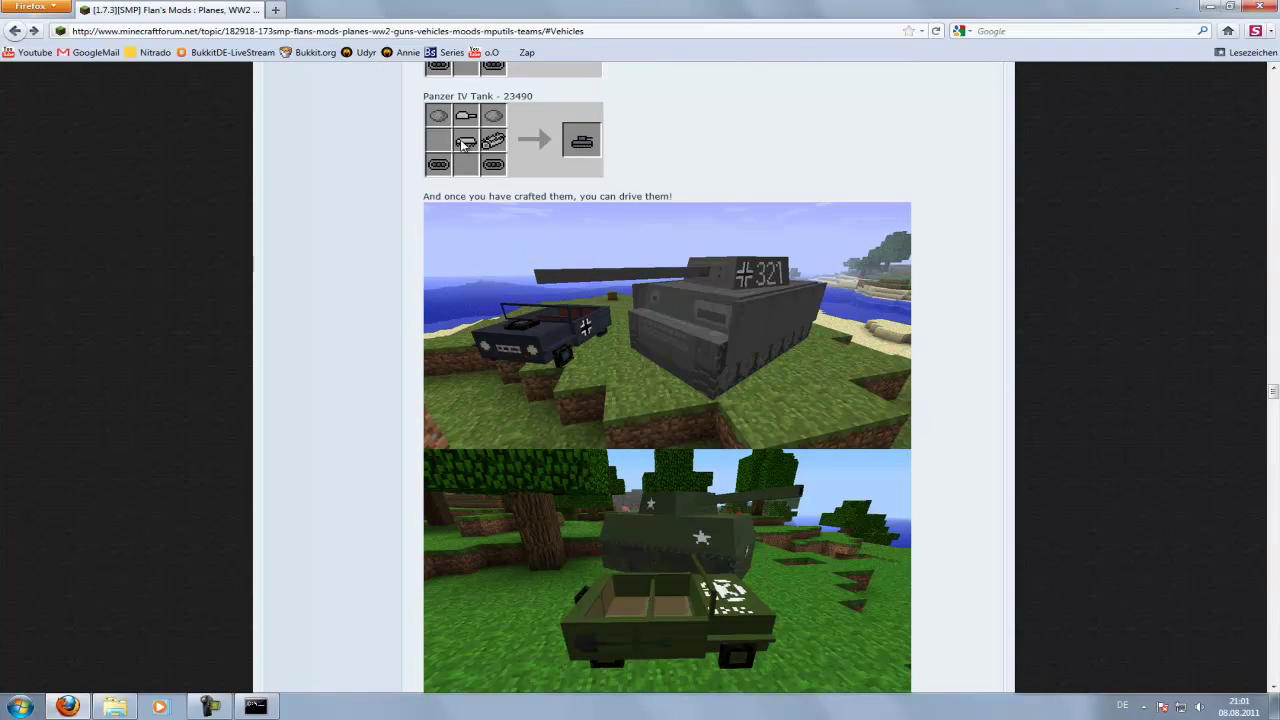
scroll(323, 416, "down", 2)
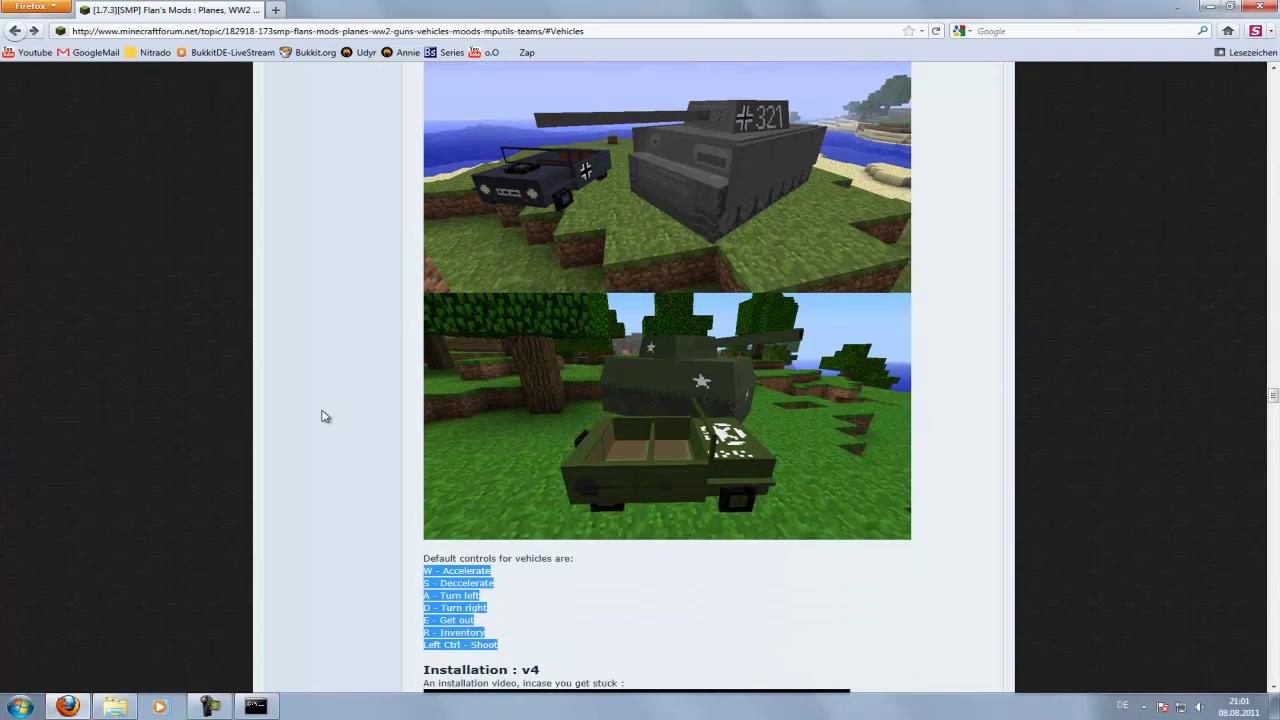
left_click(1204, 6)
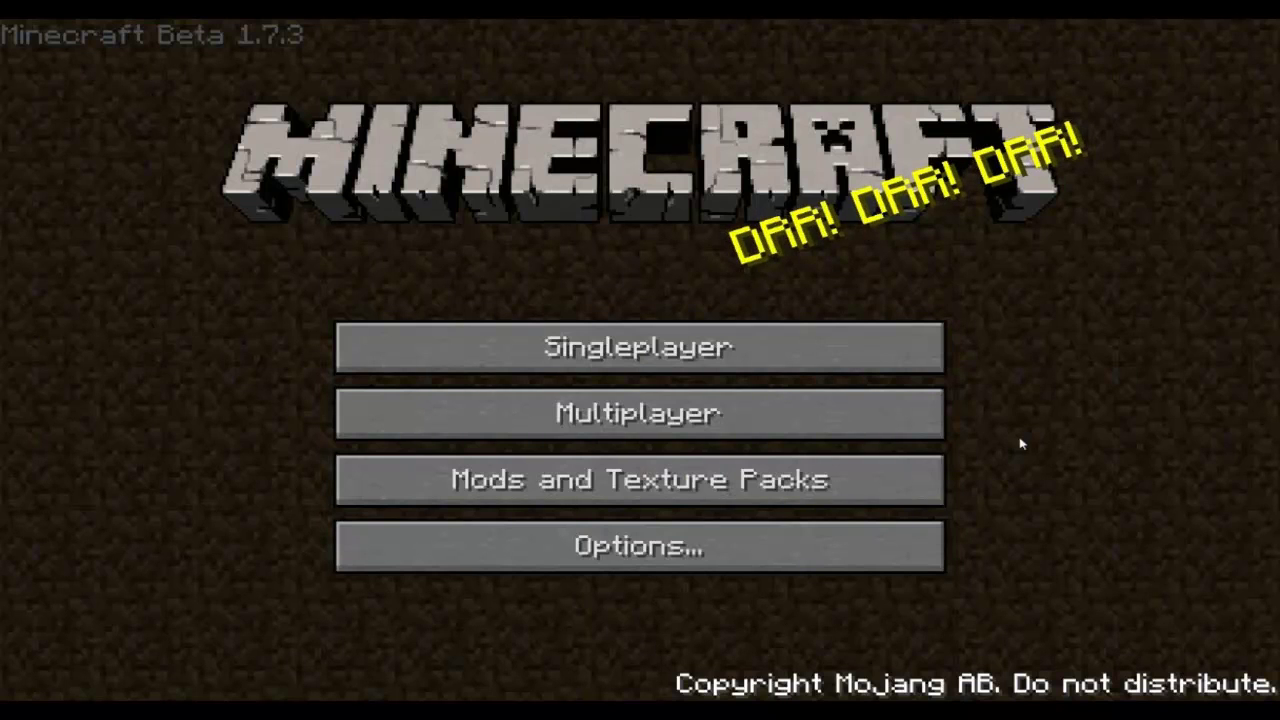
Switch to Minecraft and connect to the multiplayer server at localhost
left_click(565, 423)
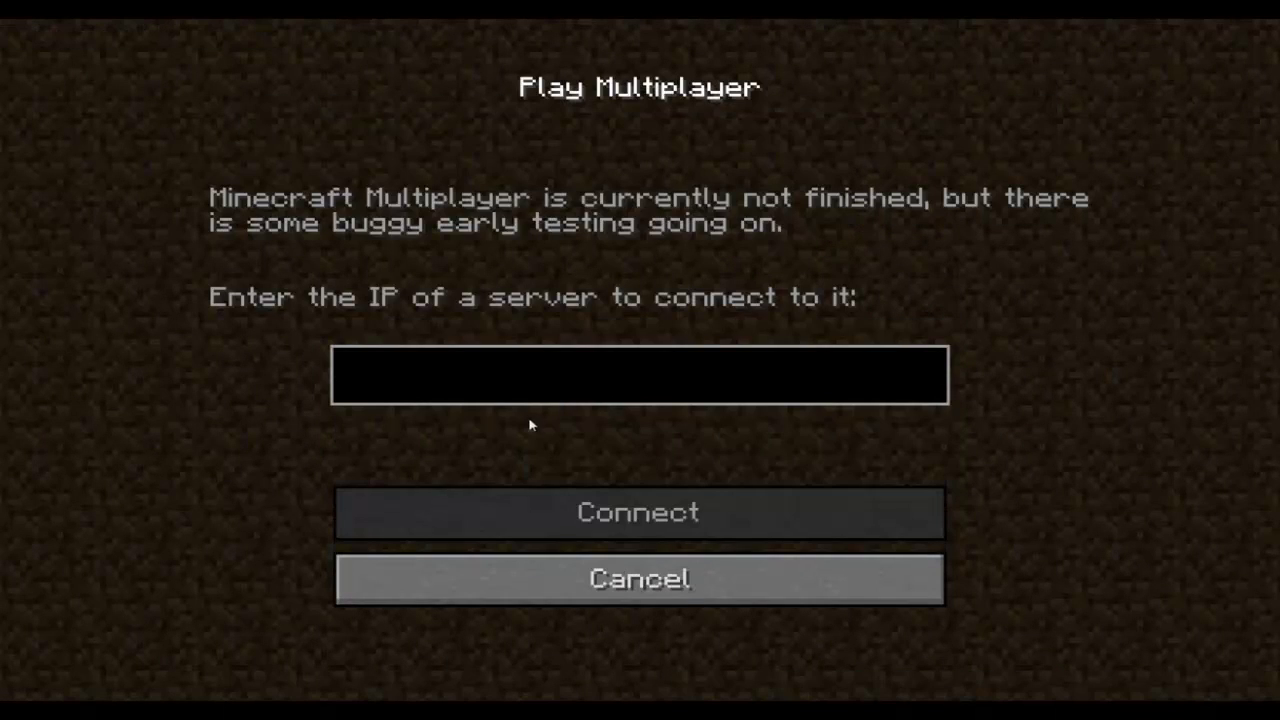
type("local")
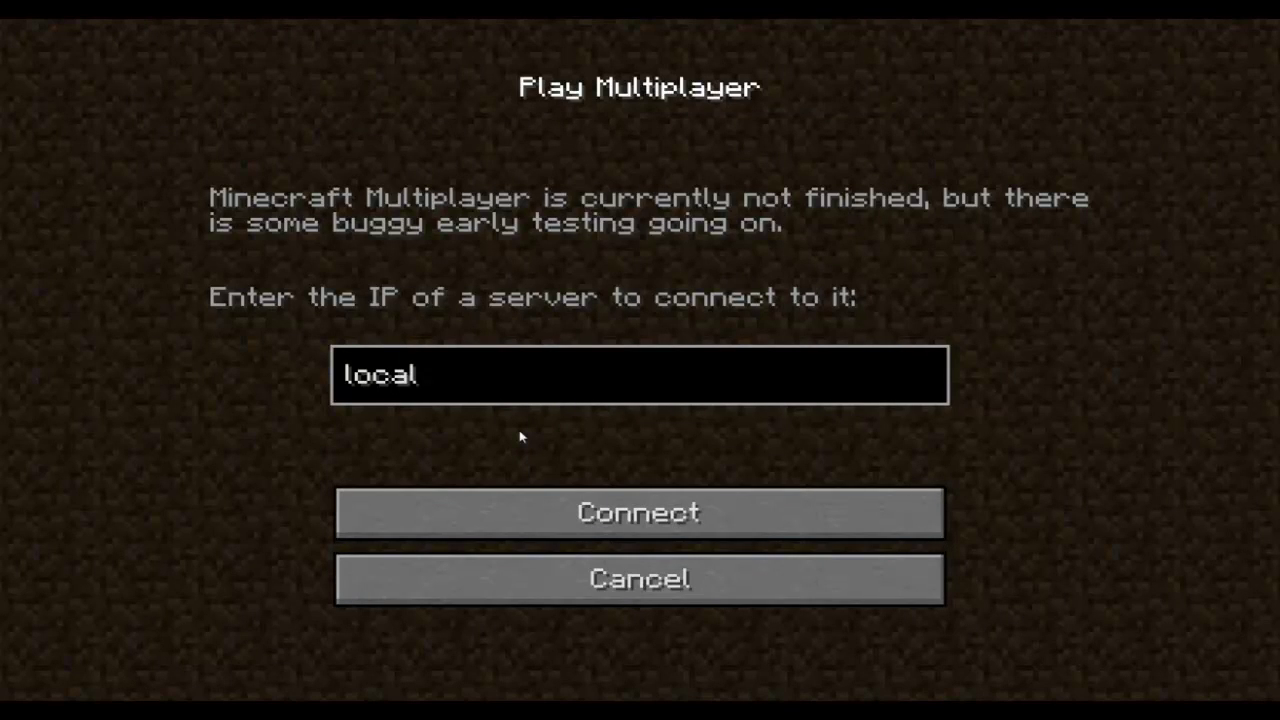
type("host")
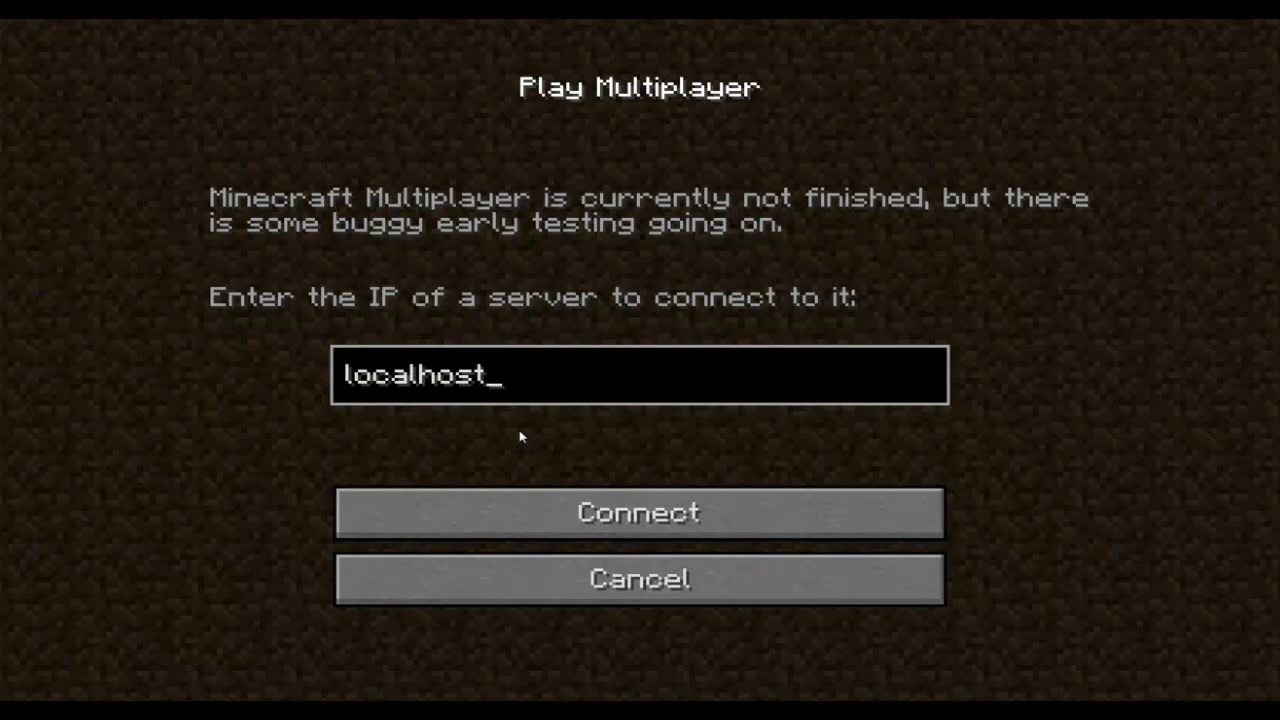
left_click(545, 499)
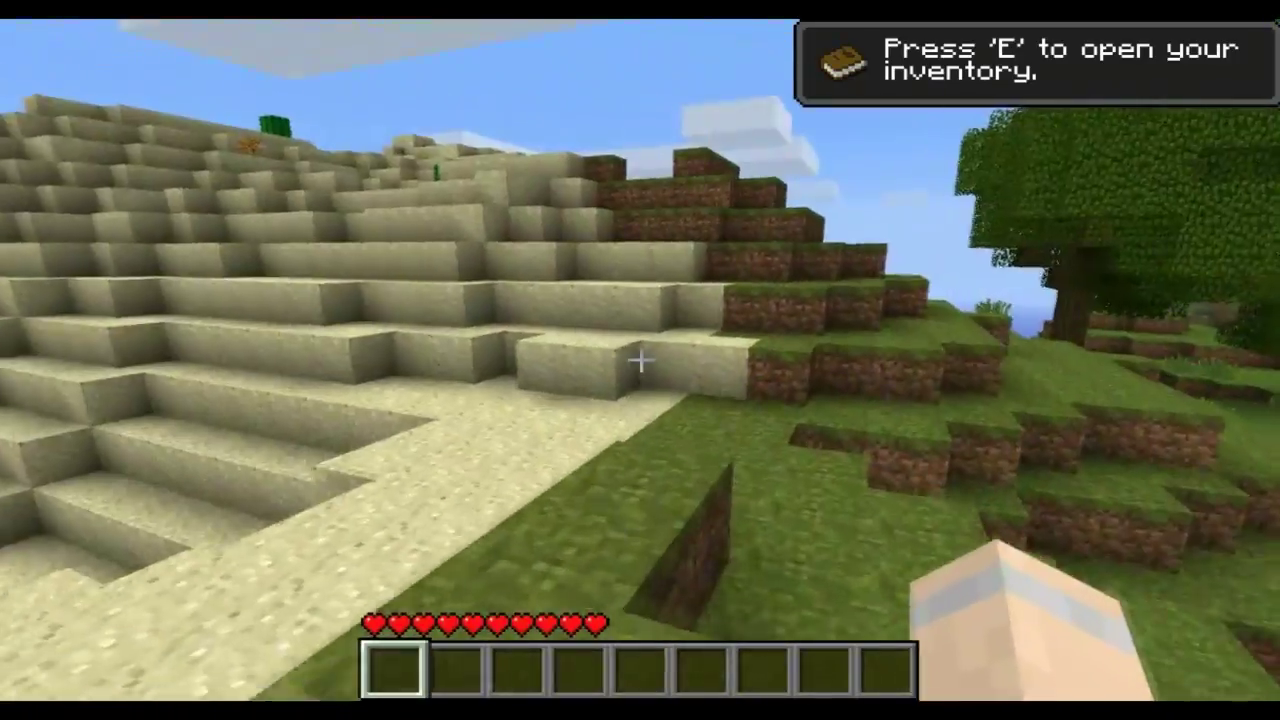
Walk from the grass up the sandy hillside toward the cactus
key("w")
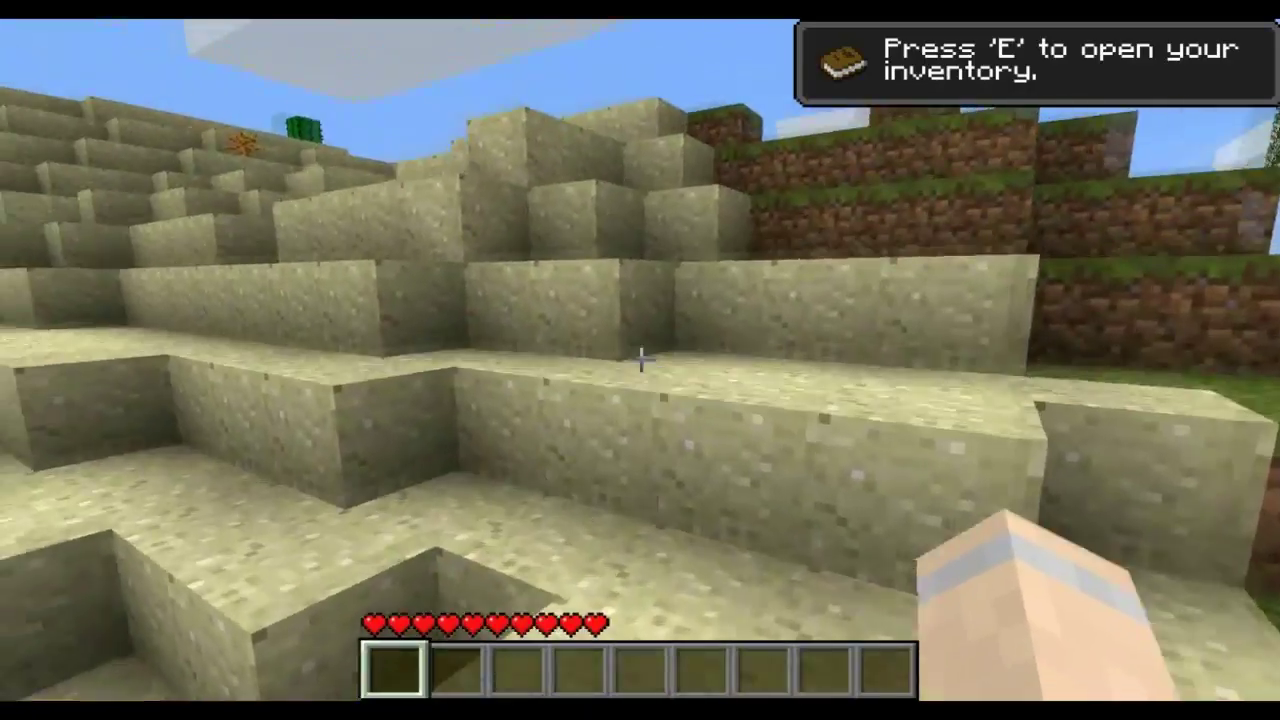
key("space")
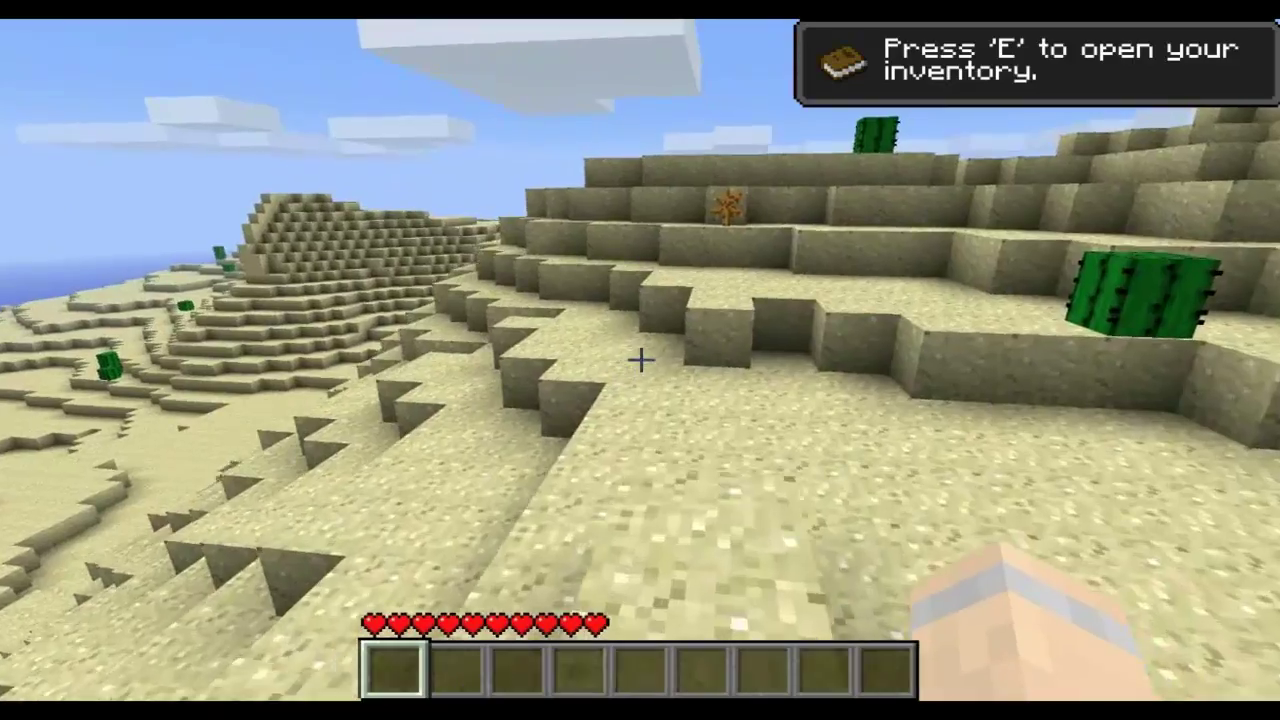
key("w")
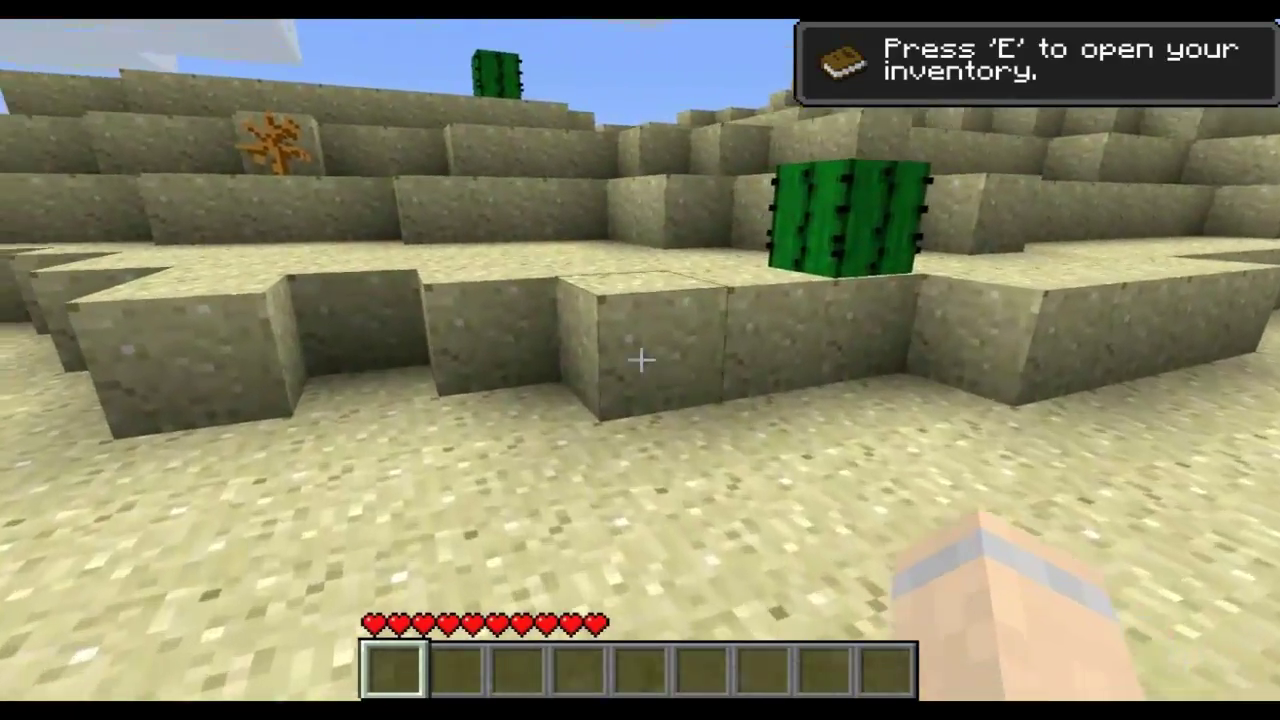